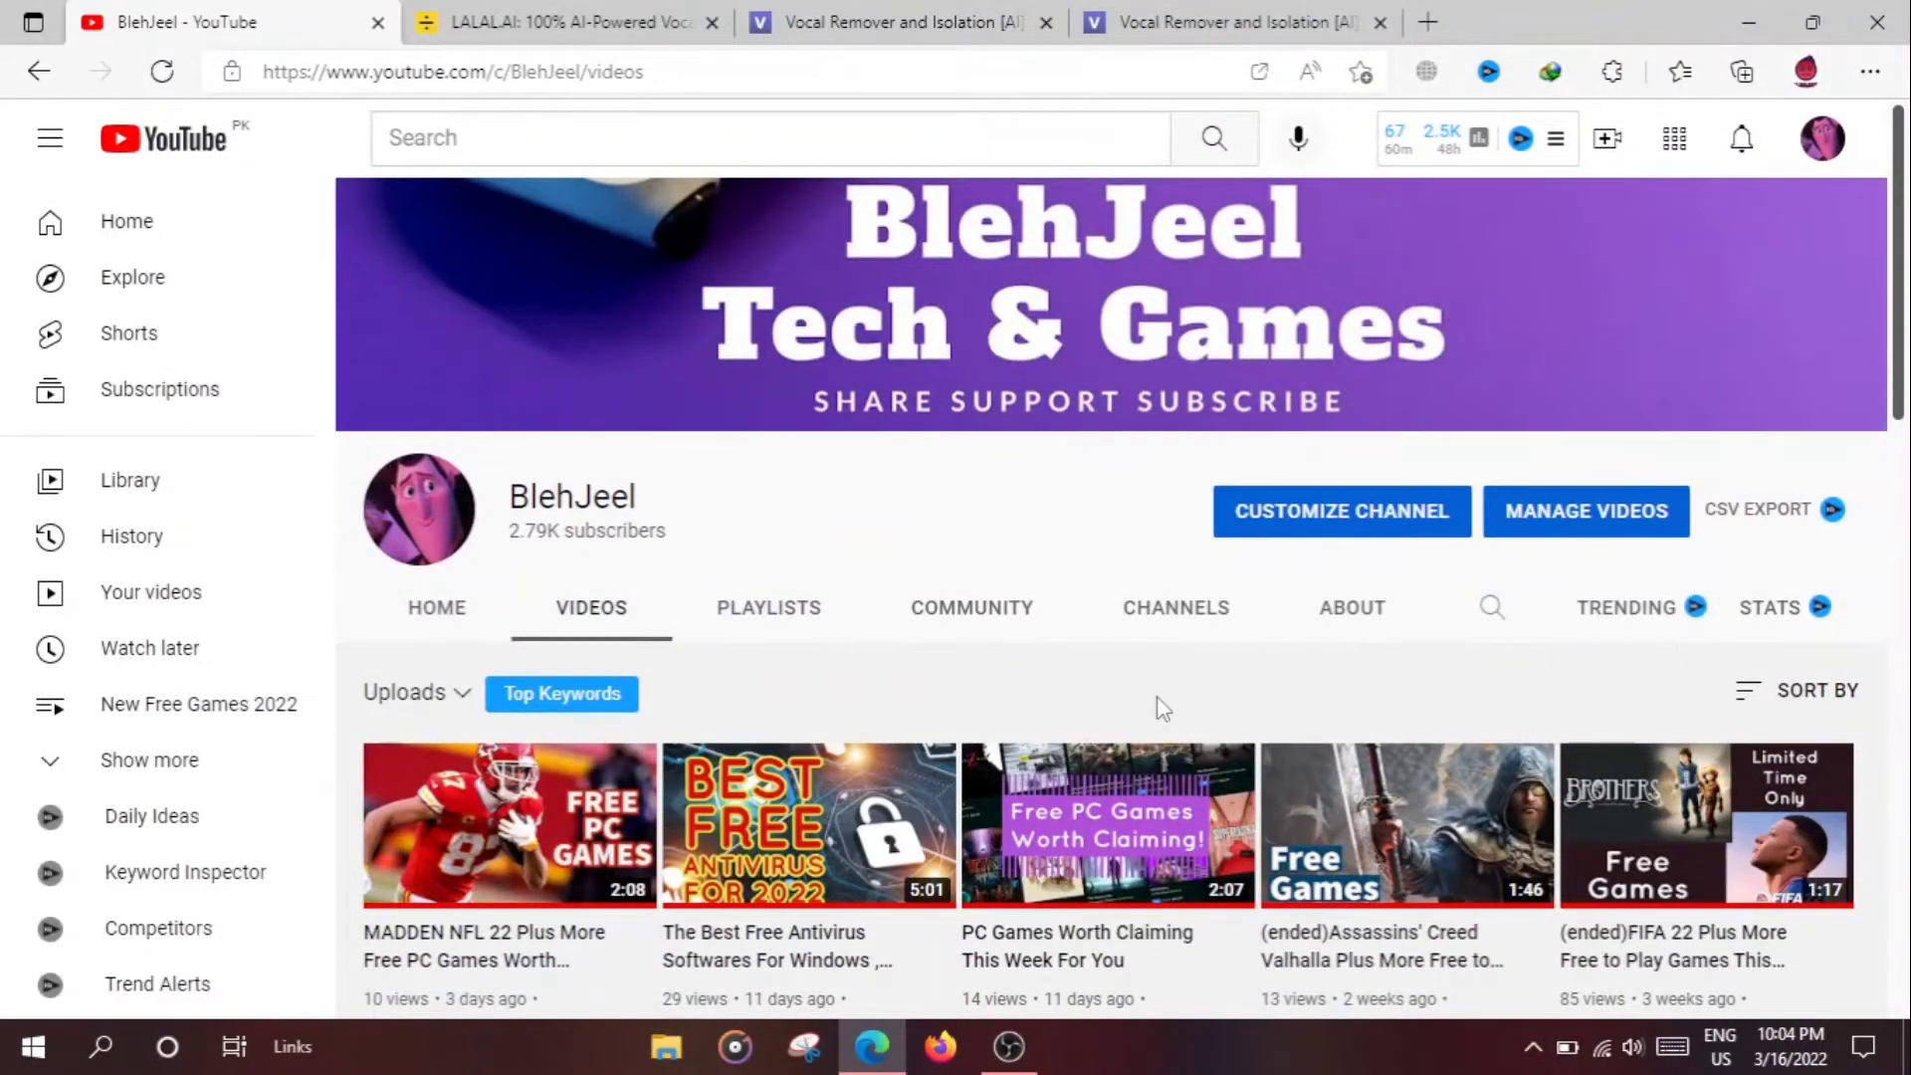
{"action": "scroll", "coordinate": [1163, 709], "scroll_direction": "down", "scroll_amount": 4}
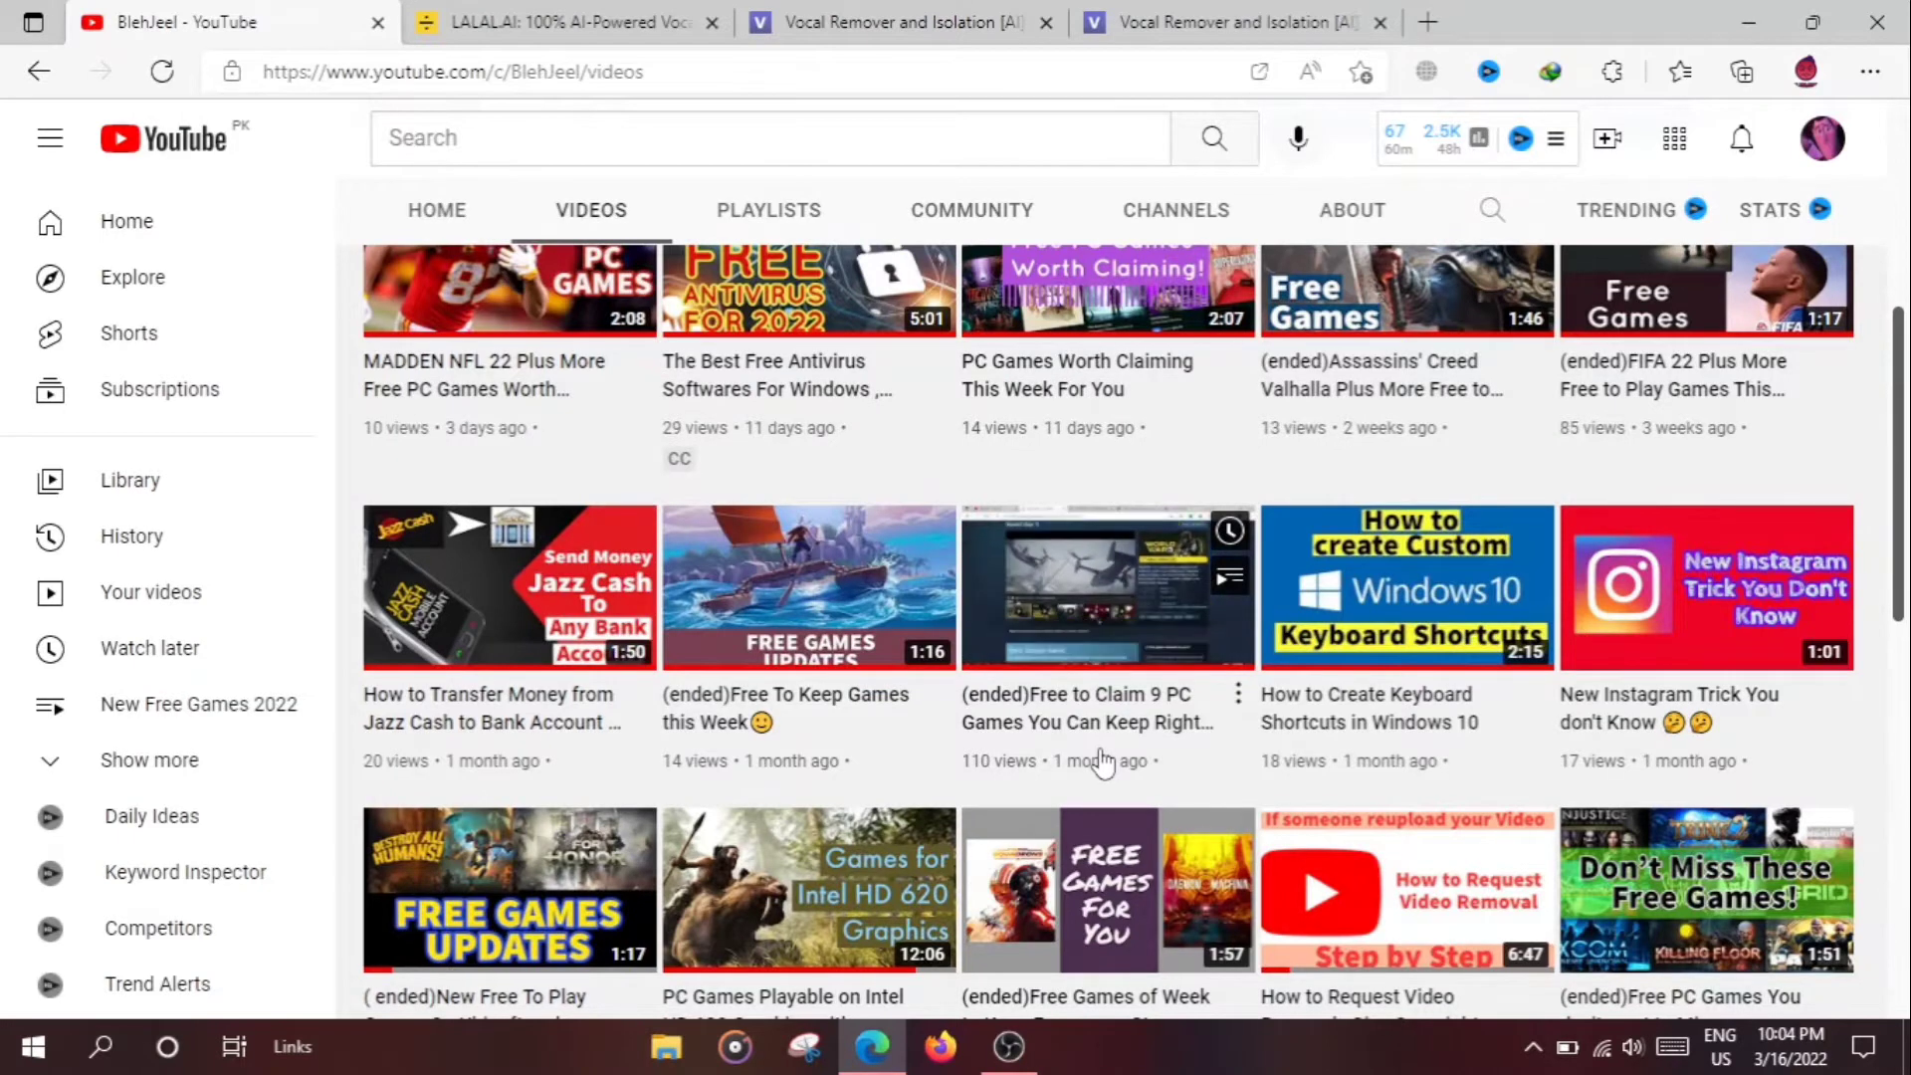
{"action": "scroll", "coordinate": [800, 496], "scroll_direction": "up", "scroll_amount": 5}
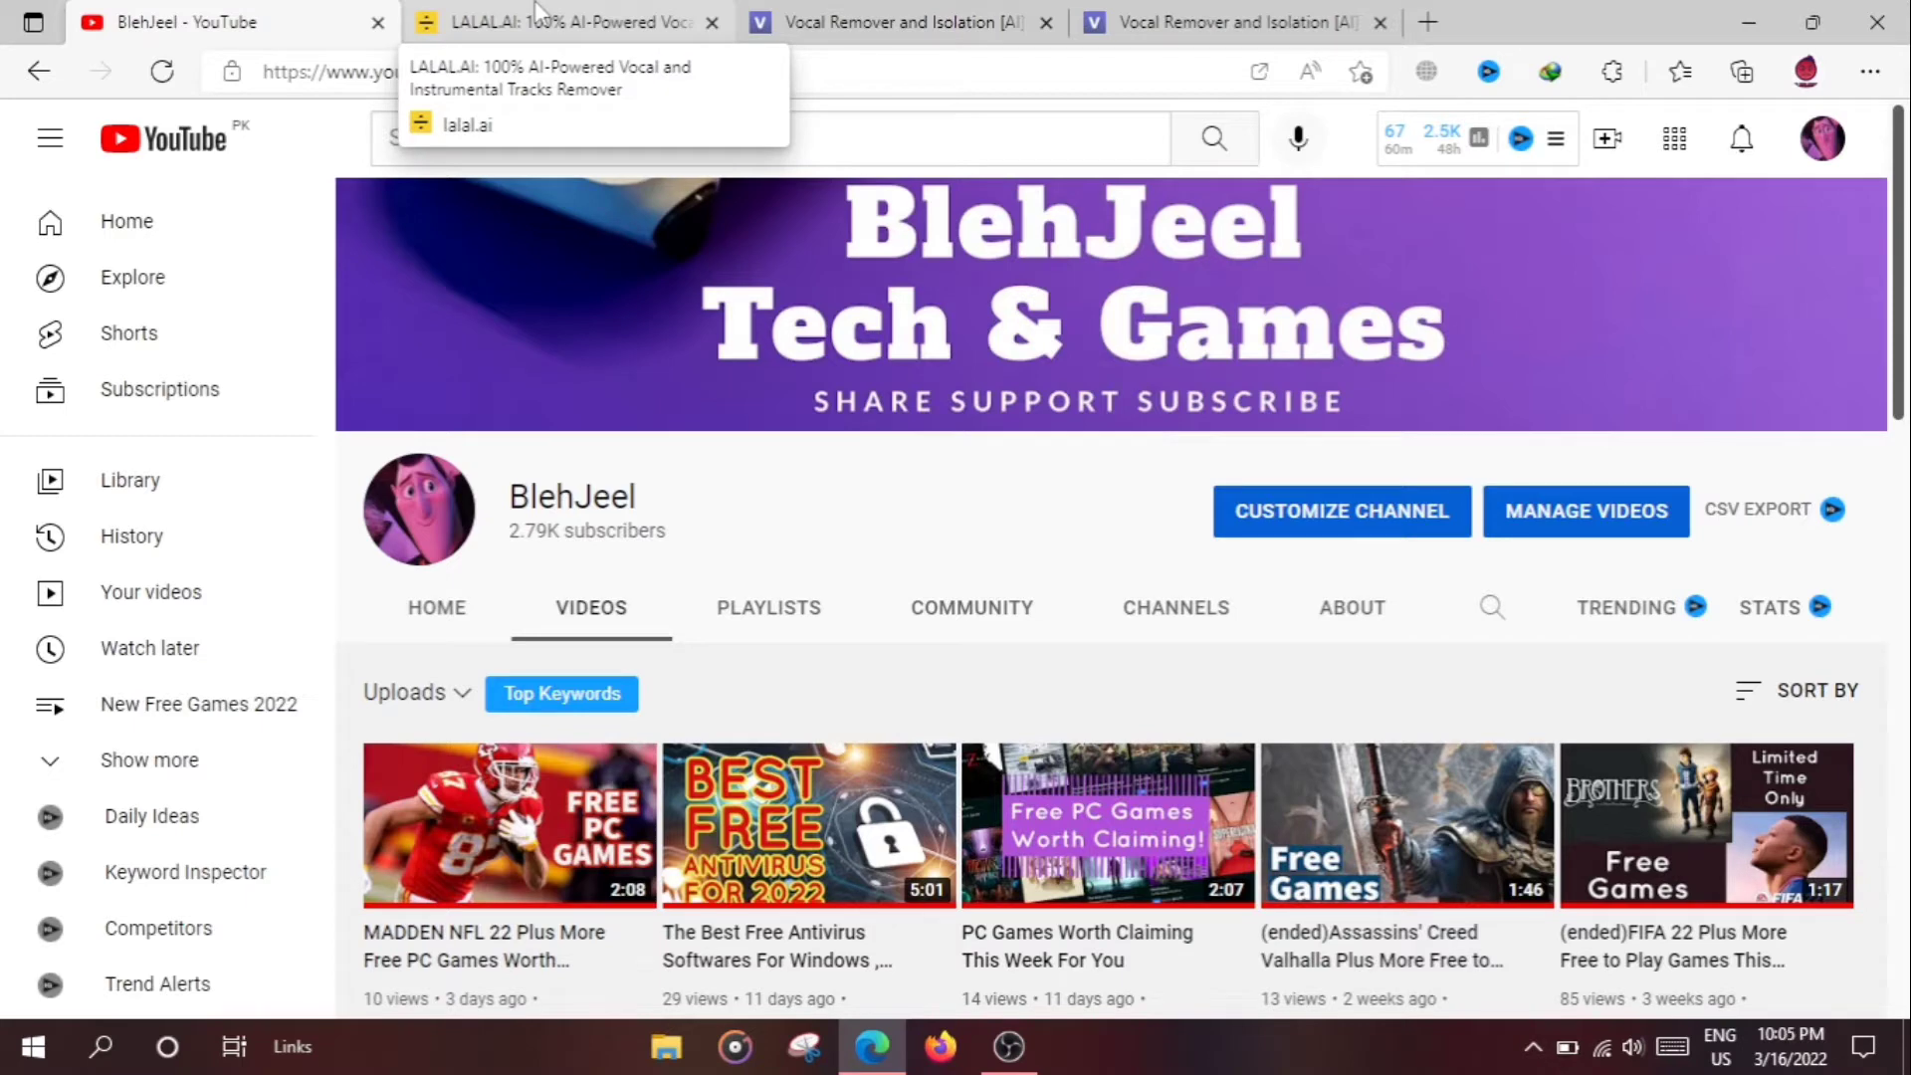
Step: Switch to the LALAL.AI home page and dismiss its file picker without choosing a song
{"action": "left_click", "coordinate": [541, 21]}
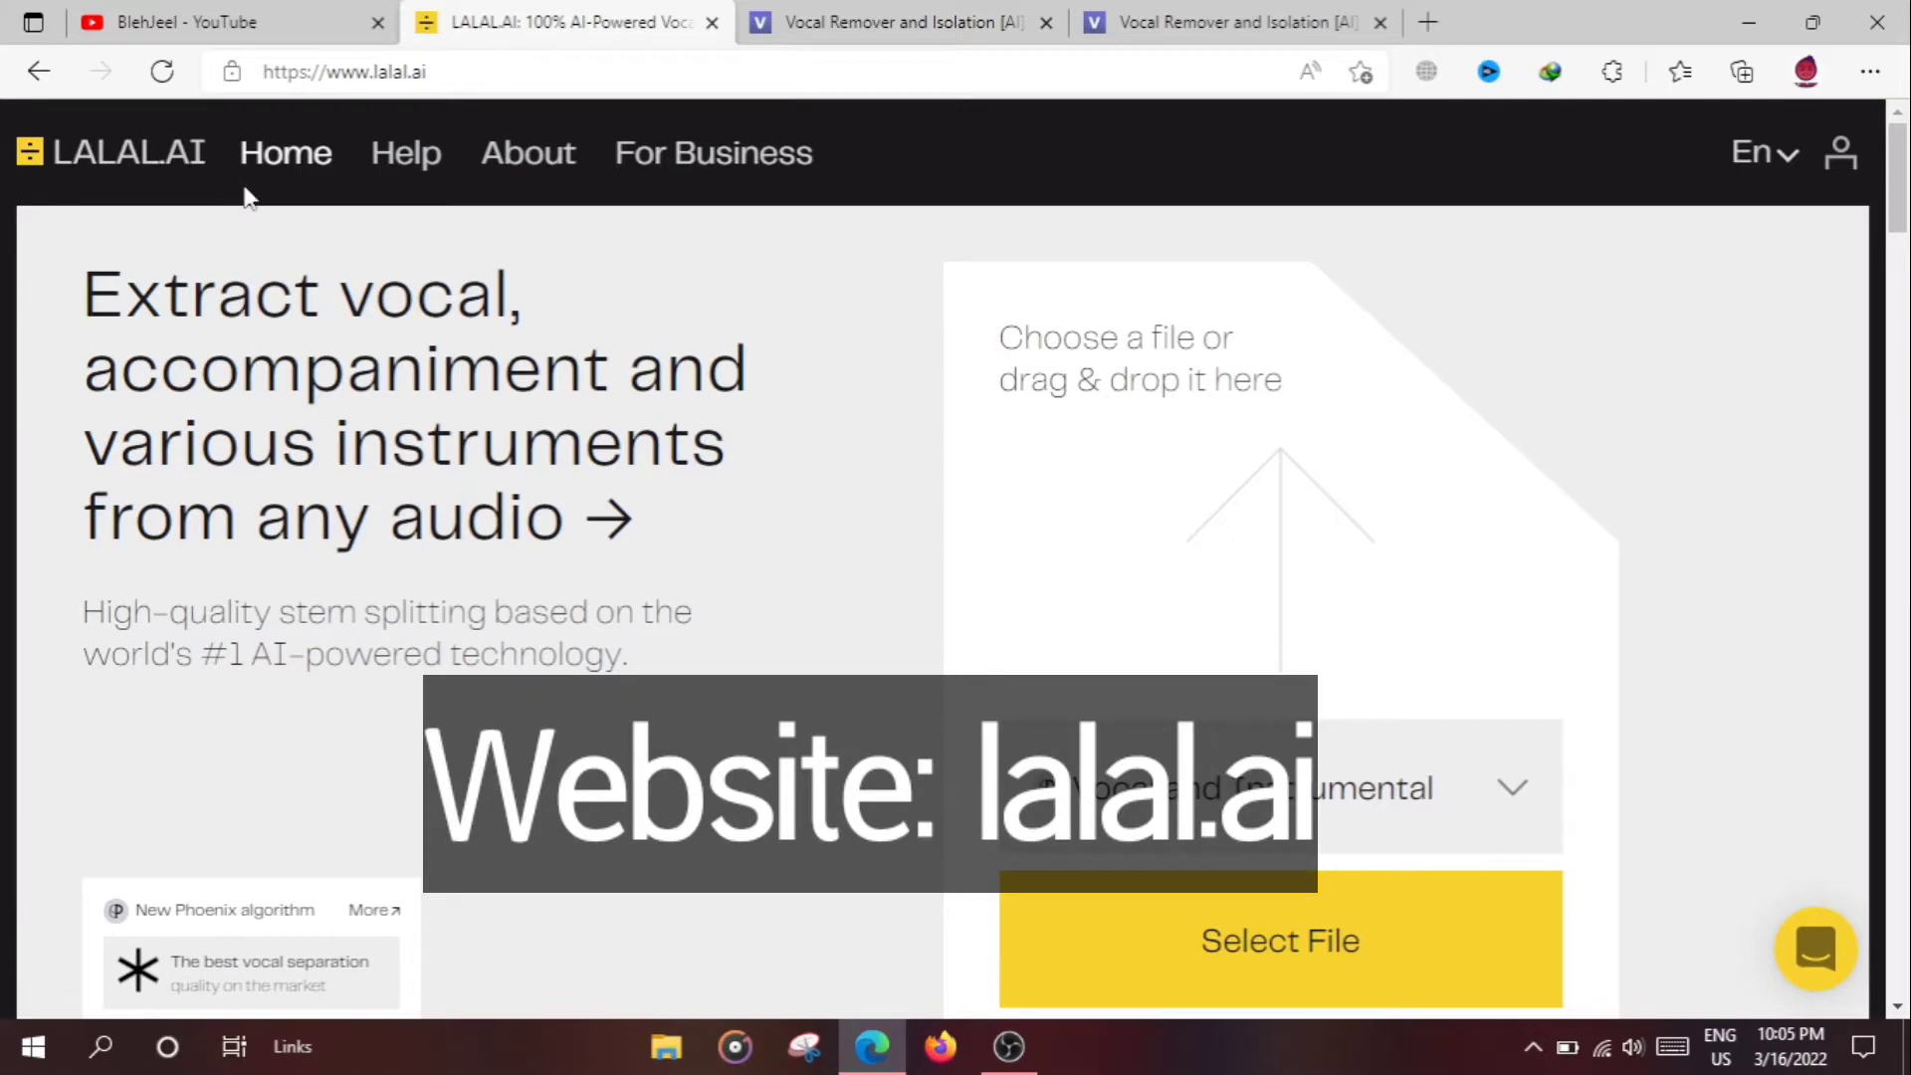
{"action": "scroll", "coordinate": [628, 557], "scroll_direction": "down", "scroll_amount": 2}
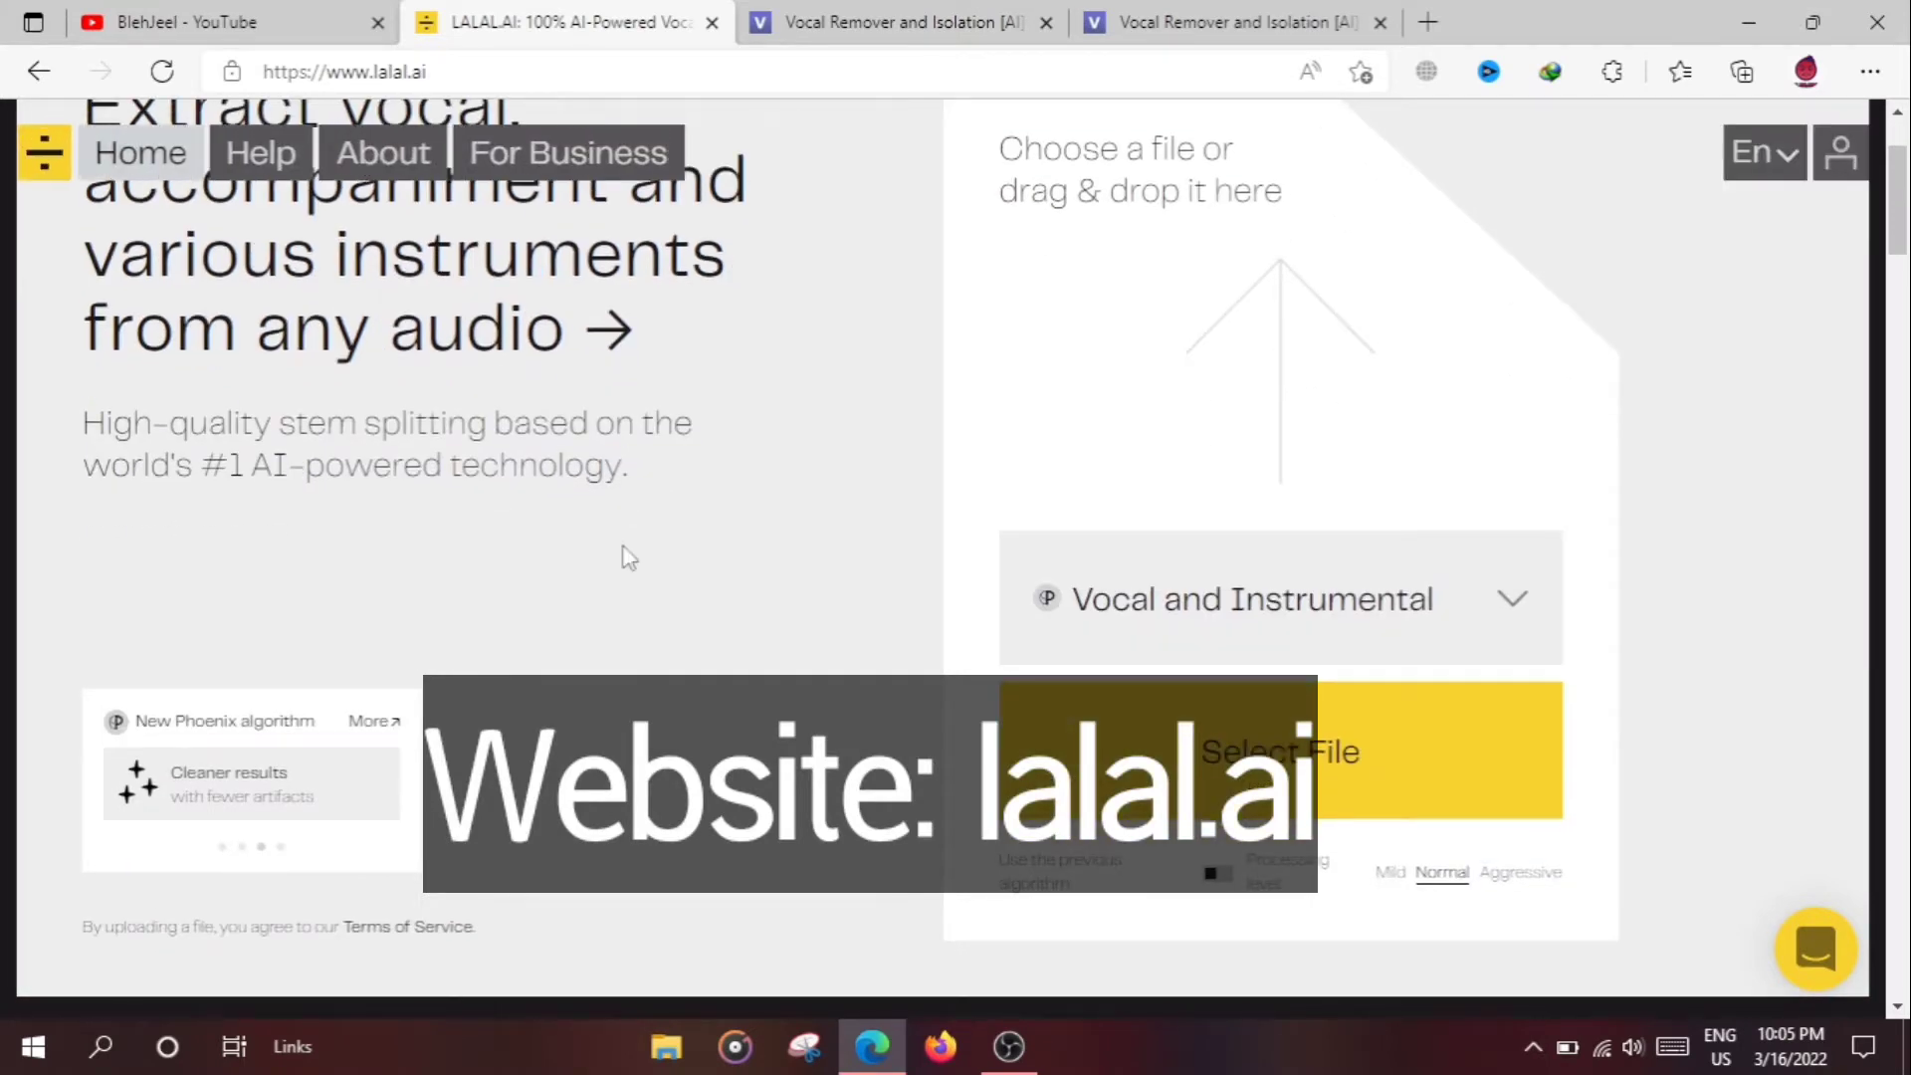
{"action": "left_click", "coordinate": [1230, 718]}
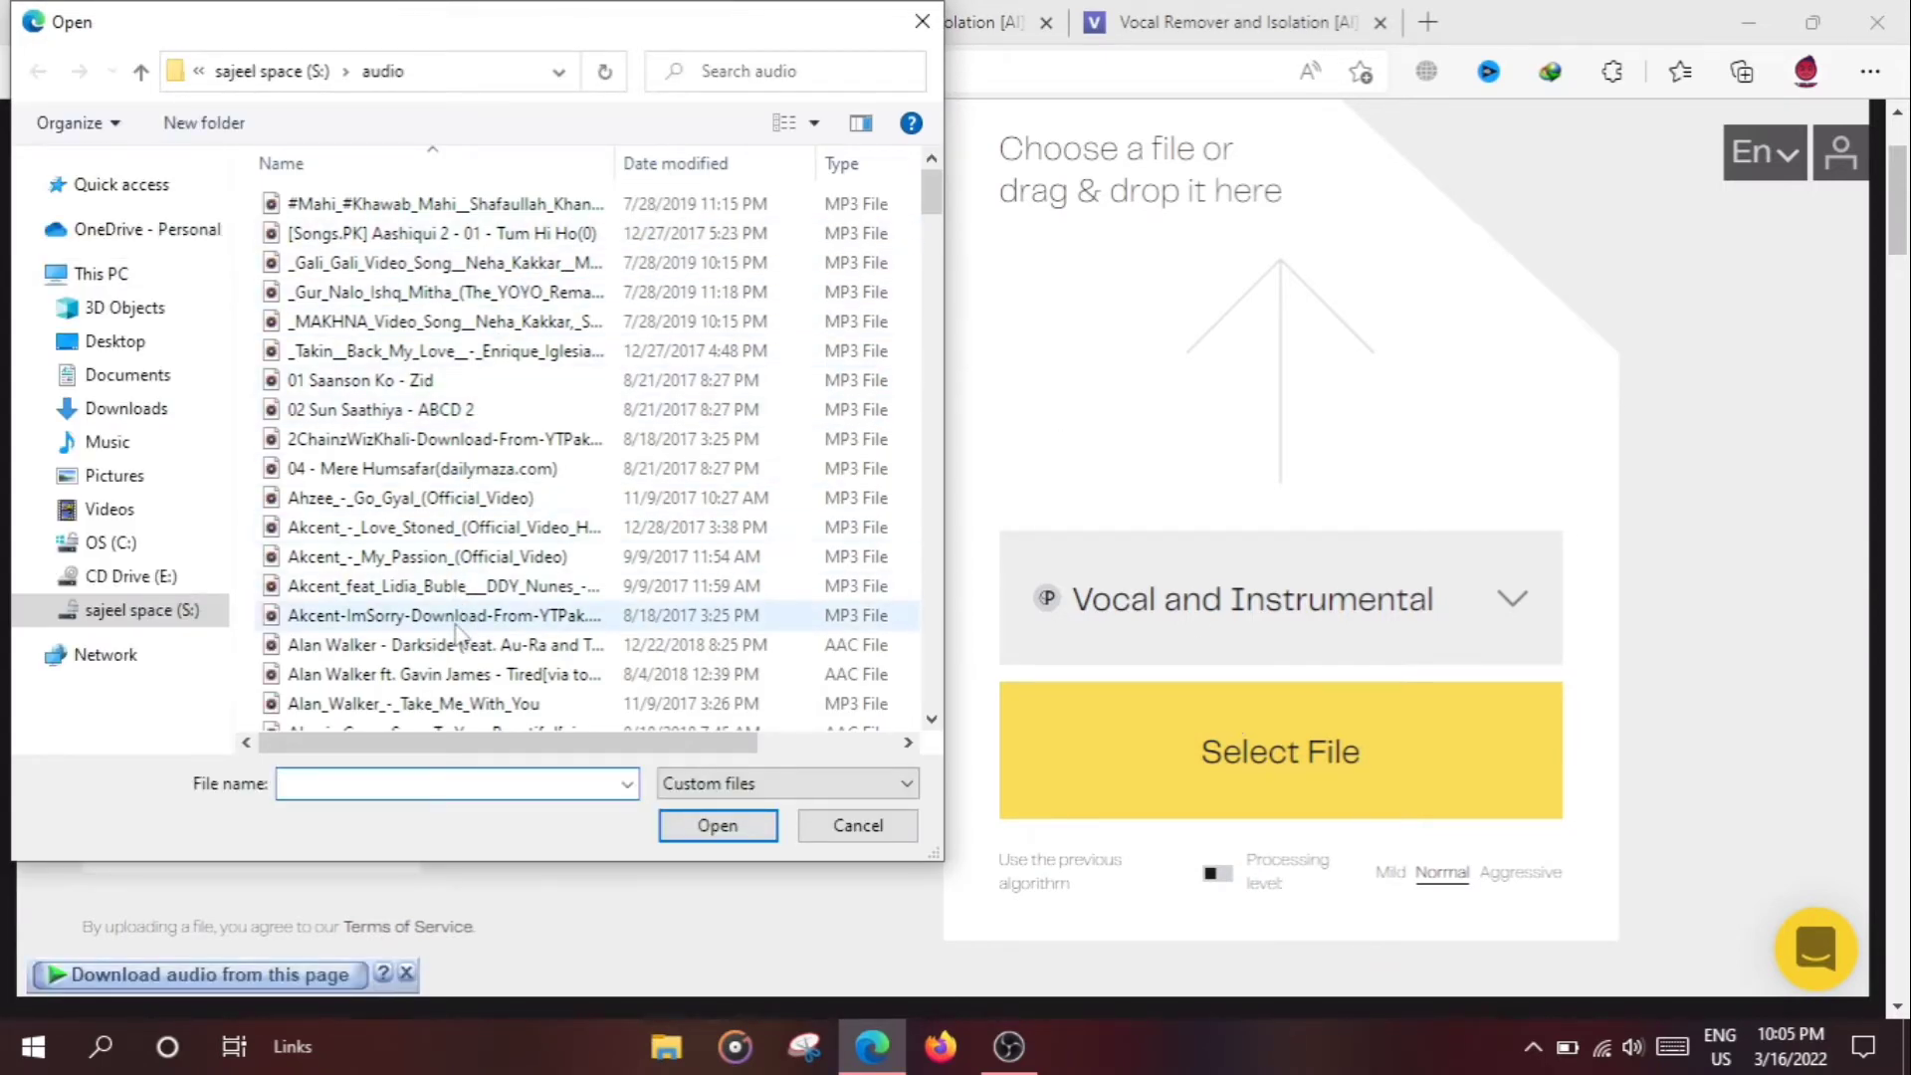
{"action": "left_click", "coordinate": [921, 21]}
{"action": "scroll", "coordinate": [522, 603], "scroll_direction": "down", "scroll_amount": 3}
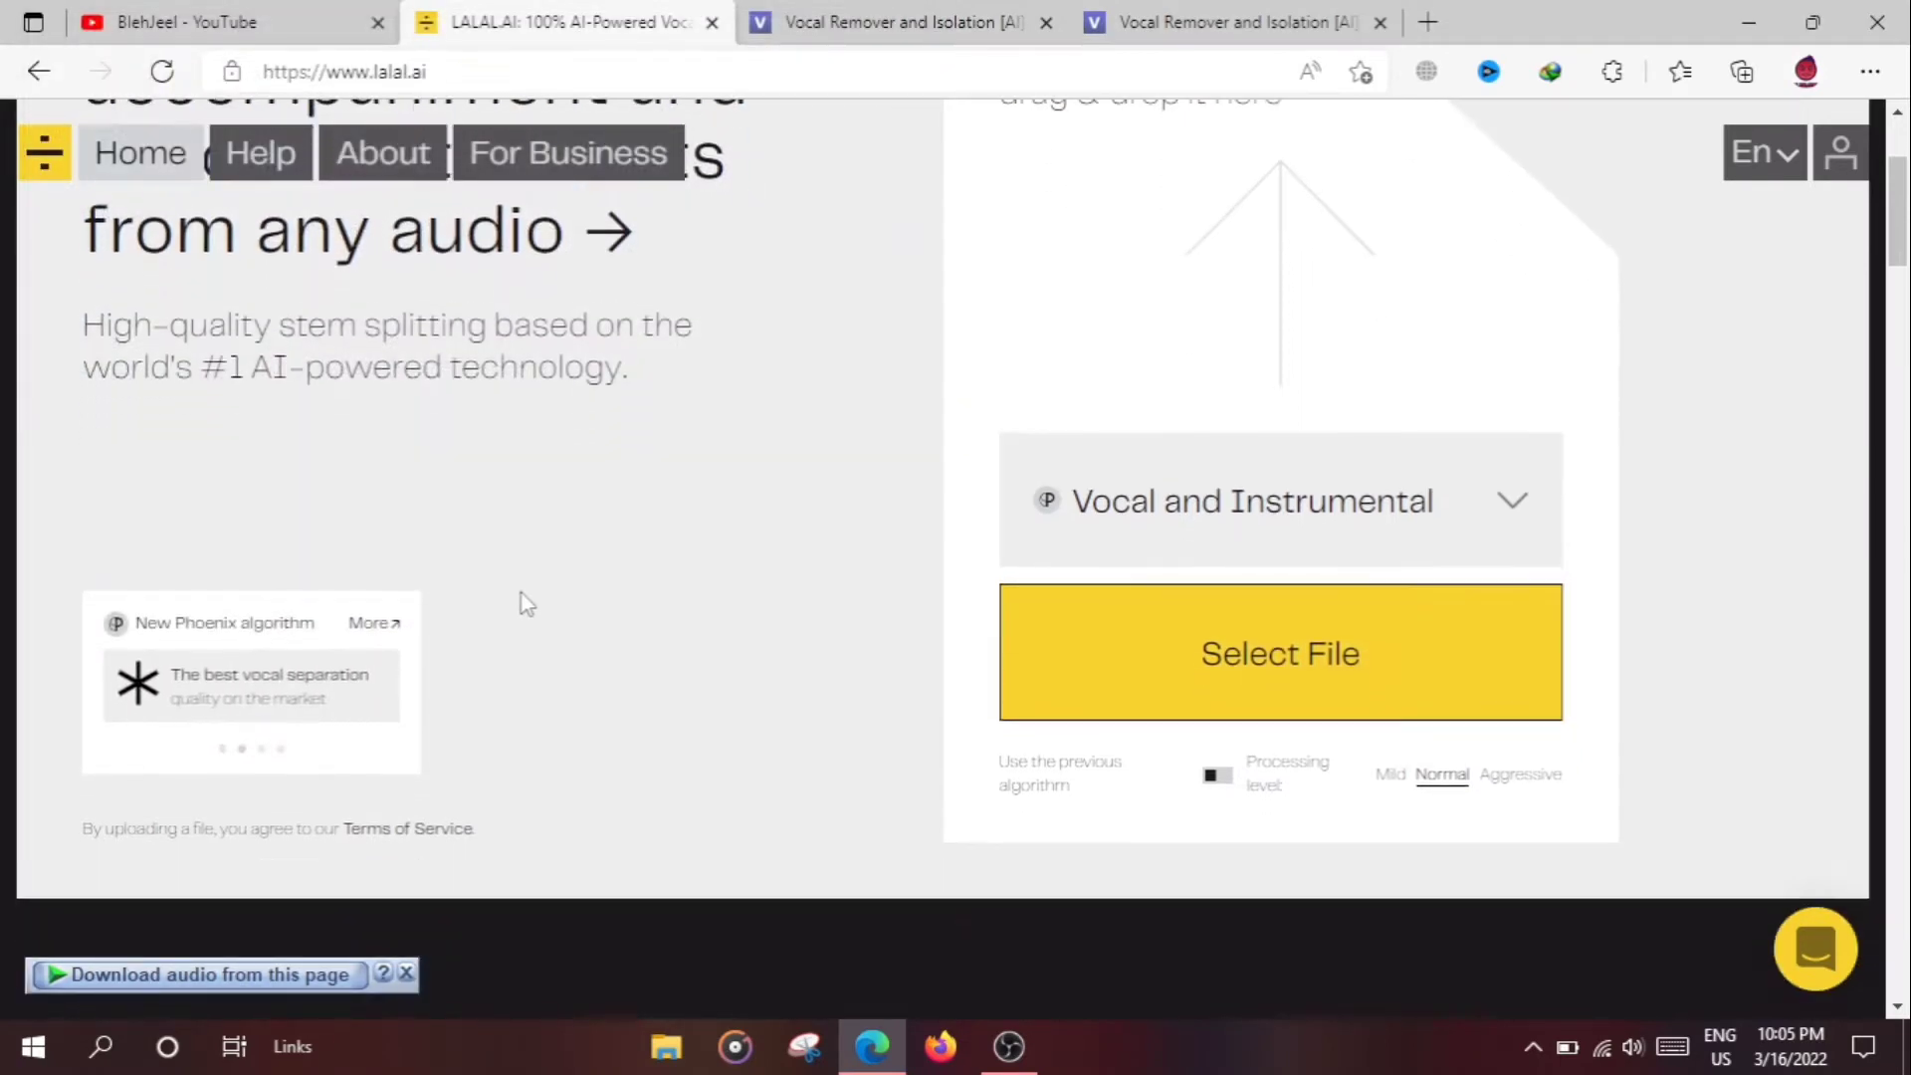
{"action": "scroll", "coordinate": [523, 603], "scroll_direction": "down", "scroll_amount": 3}
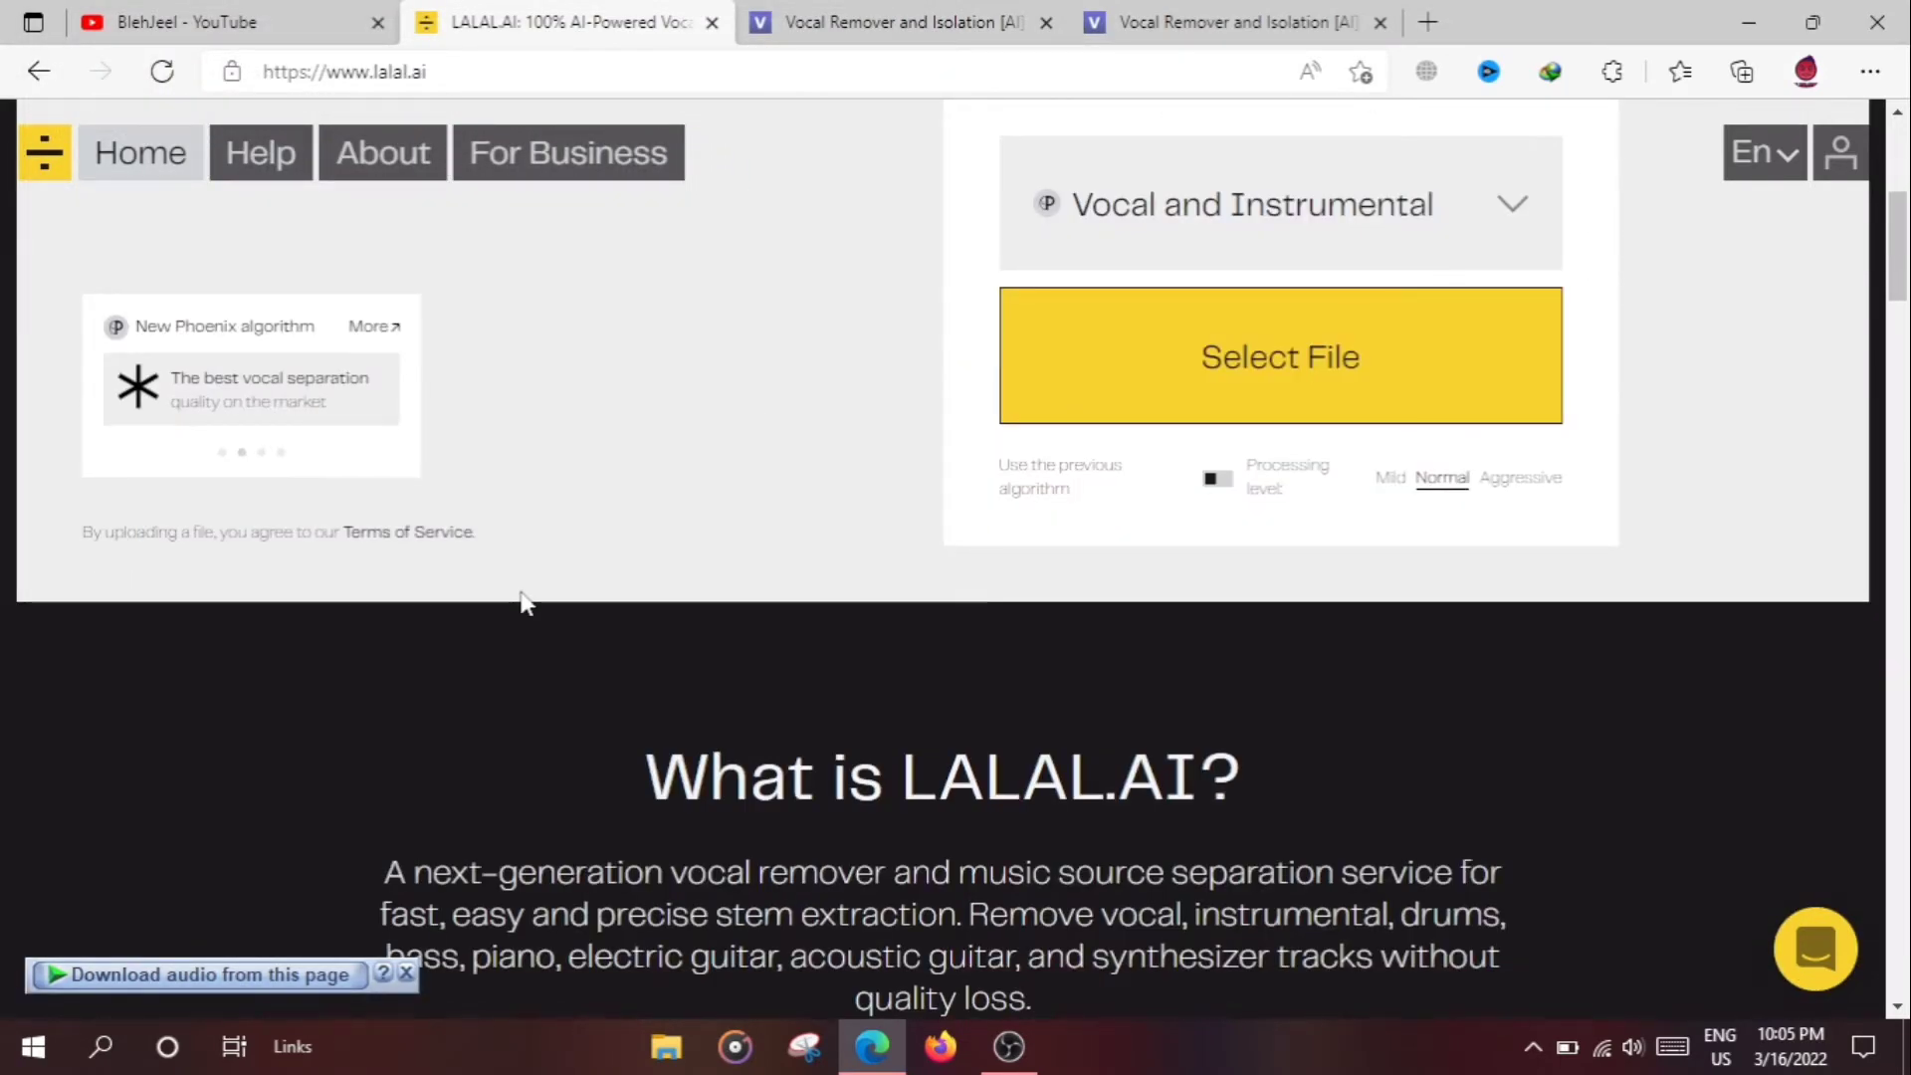
{"action": "scroll", "coordinate": [524, 604], "scroll_direction": "down", "scroll_amount": 4}
{"action": "scroll", "coordinate": [522, 604], "scroll_direction": "down", "scroll_amount": 4}
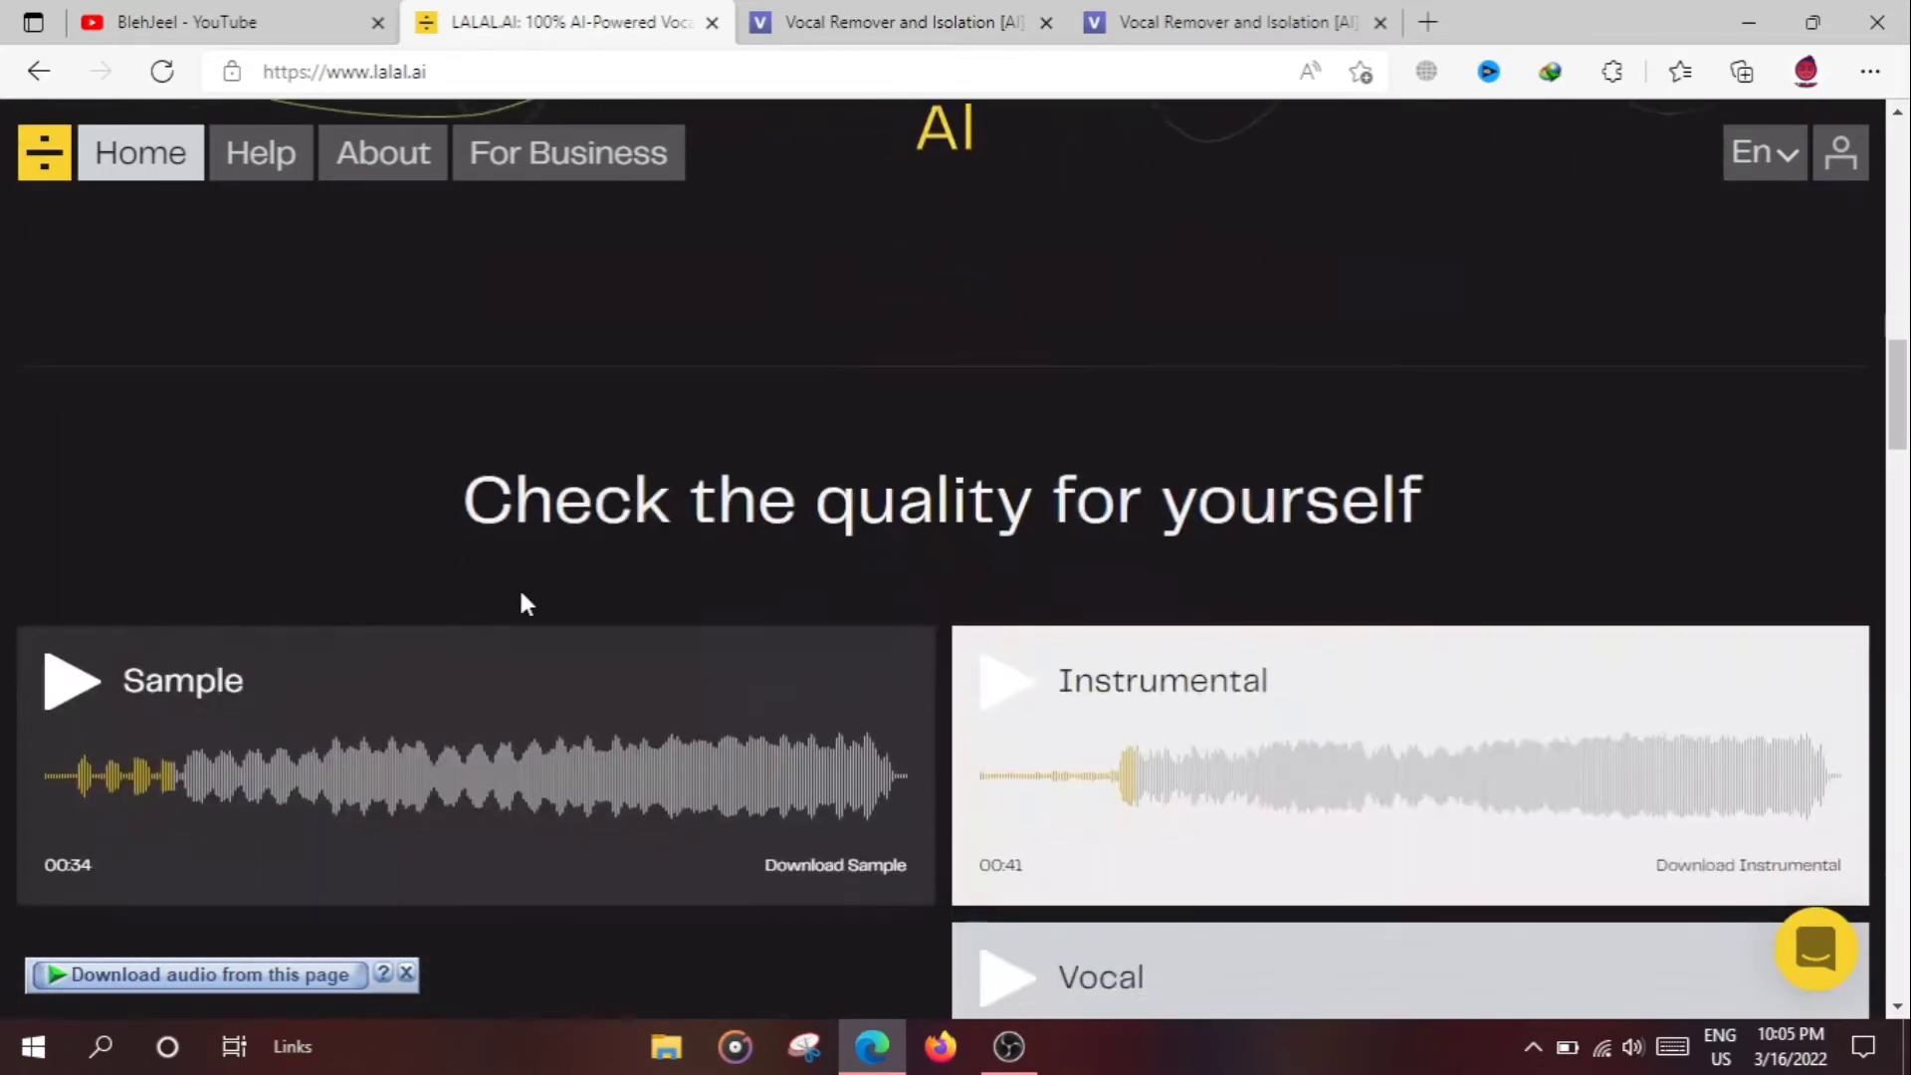
{"action": "scroll", "coordinate": [522, 603], "scroll_direction": "down", "scroll_amount": 3}
{"action": "scroll", "coordinate": [519, 599], "scroll_direction": "down", "scroll_amount": 1}
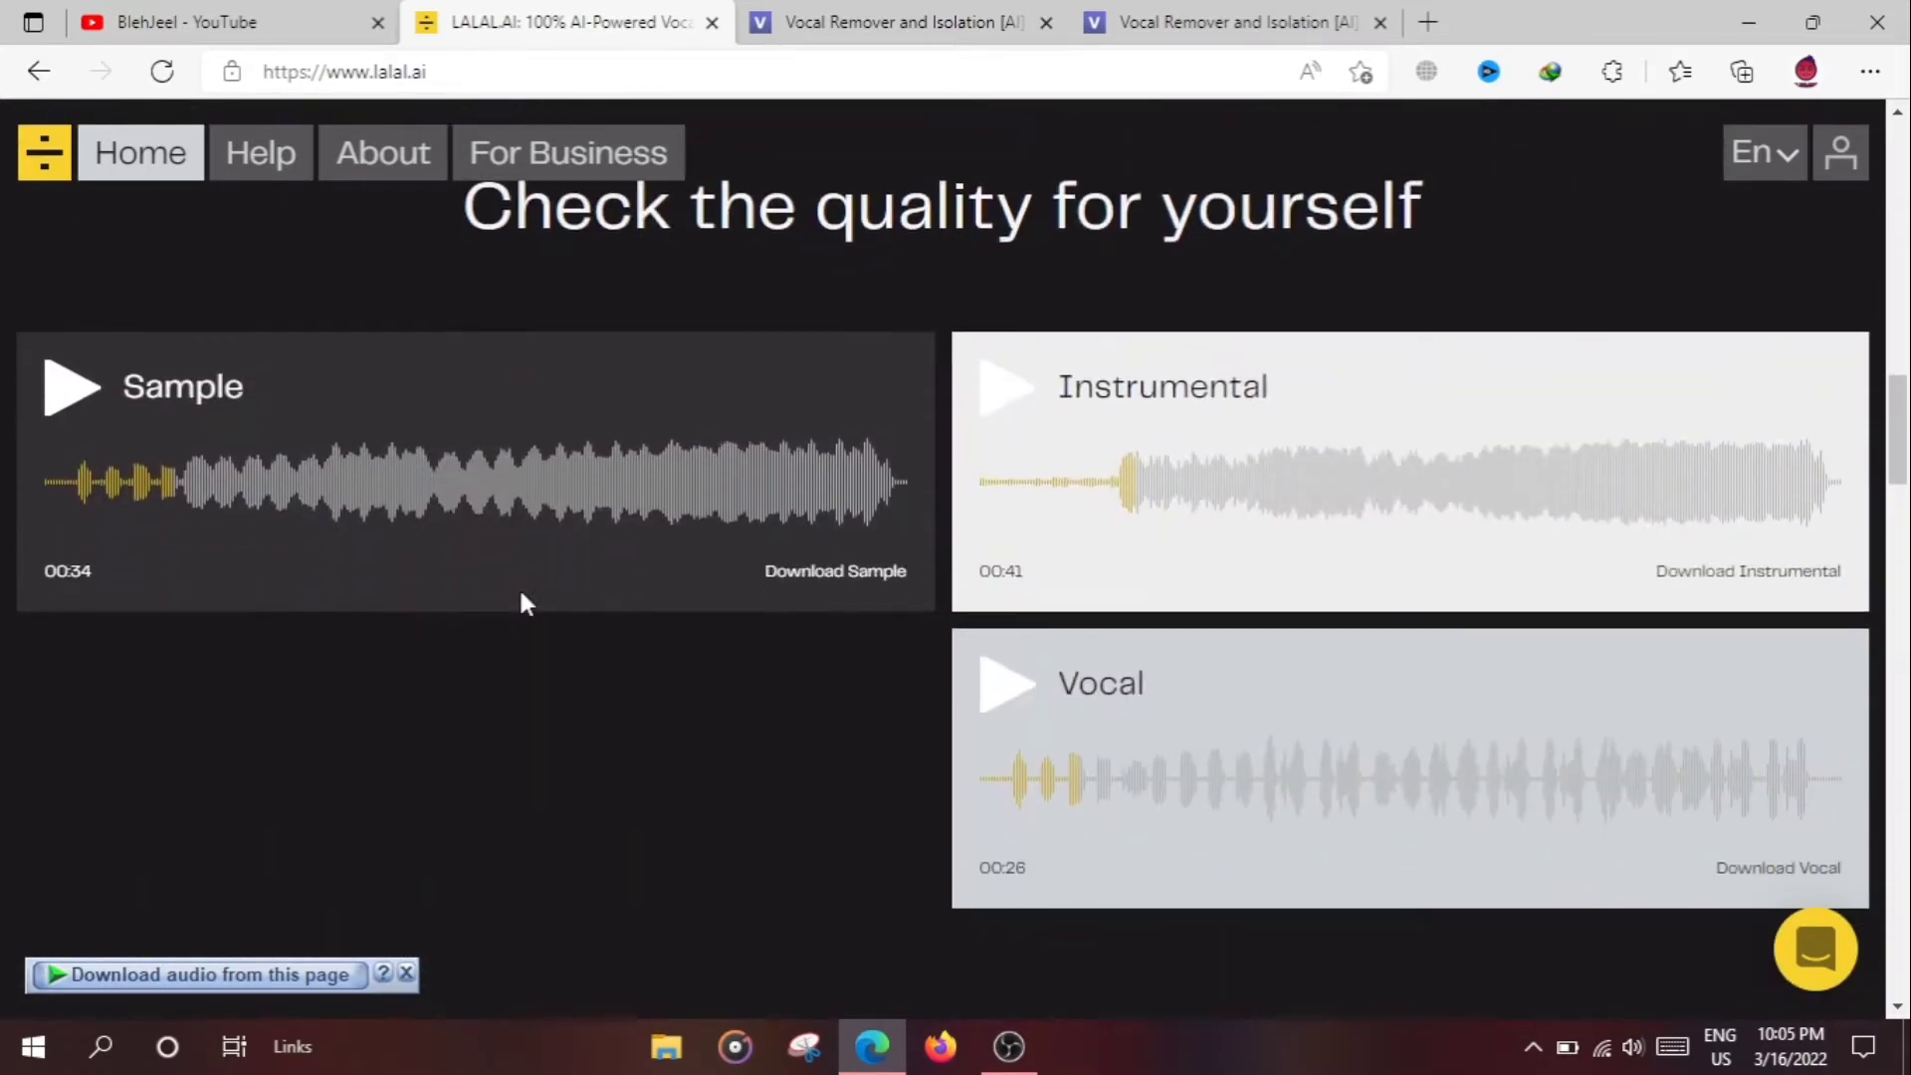
Step: Play the Sample track, seek ahead on its waveform, and pause it at 01:31
{"action": "left_click", "coordinate": [87, 396]}
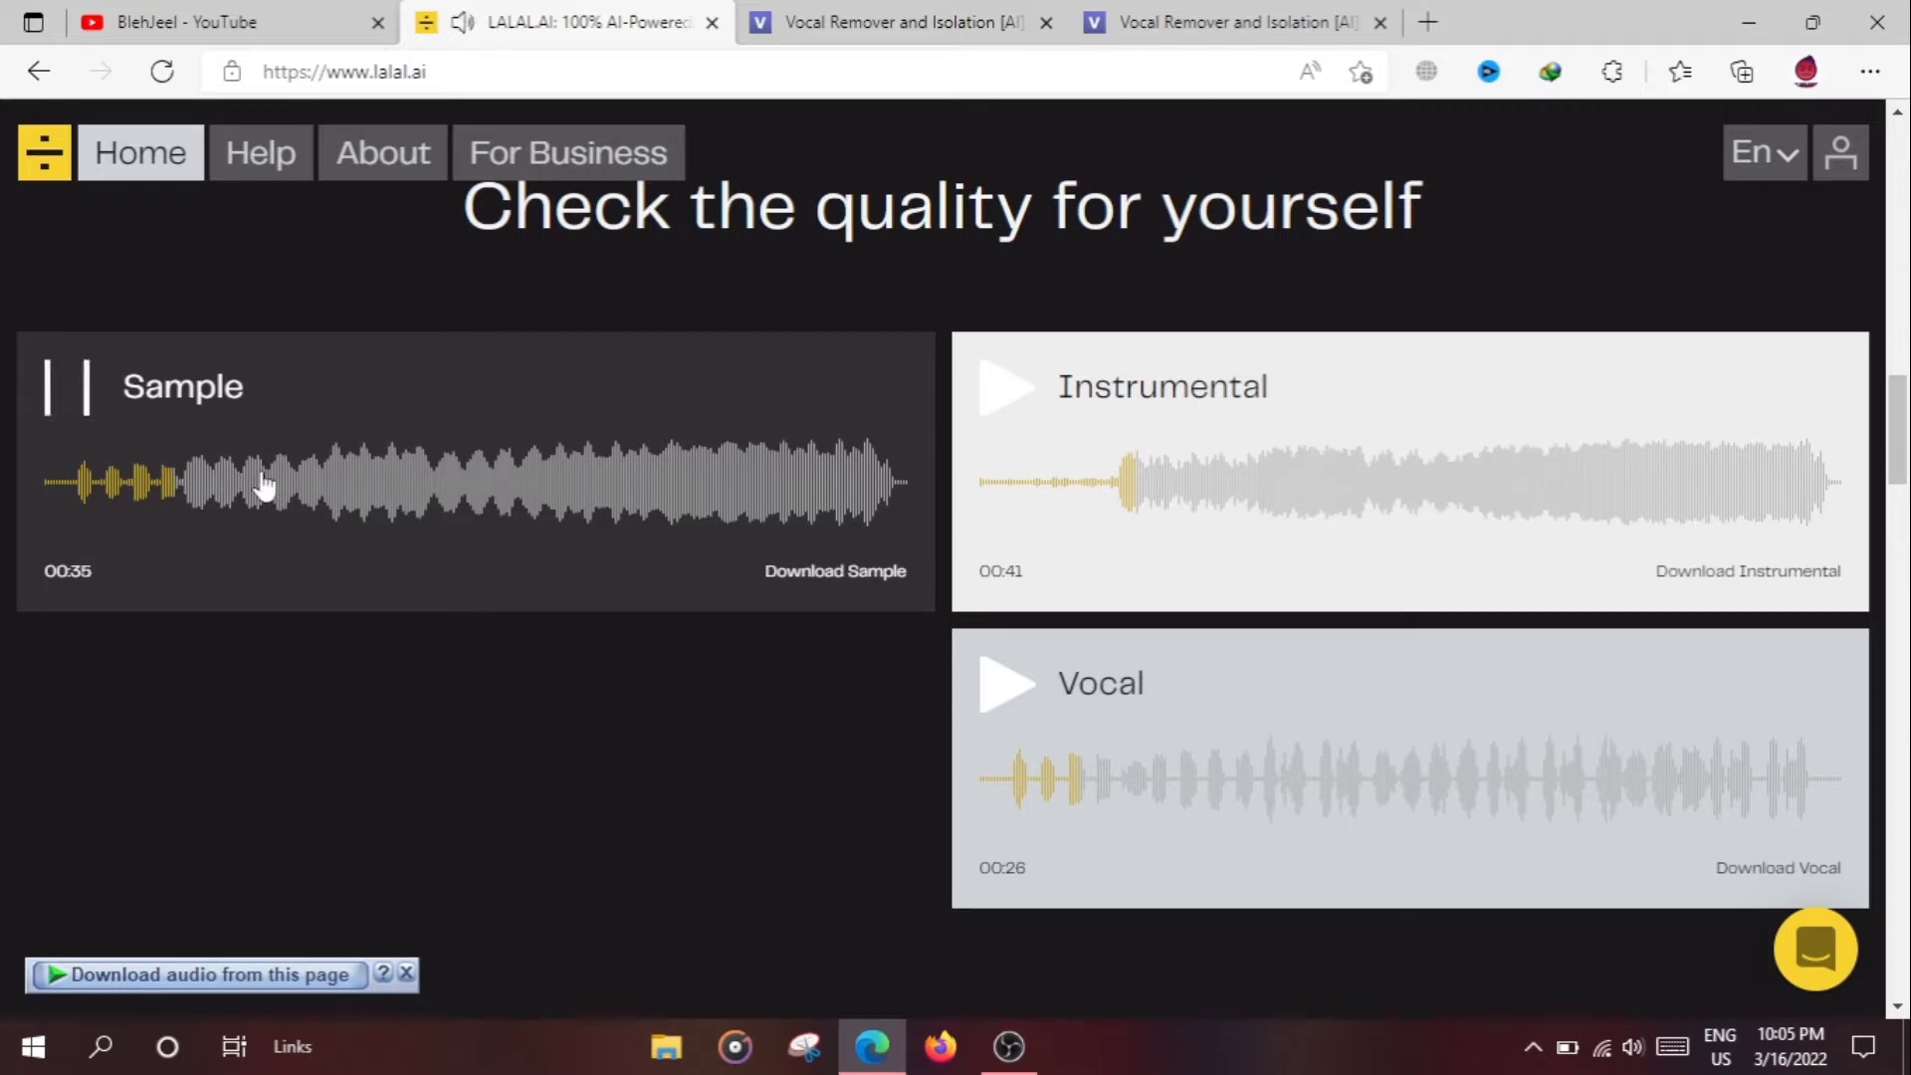
{"action": "left_click", "coordinate": [353, 500]}
{"action": "left_click", "coordinate": [75, 391]}
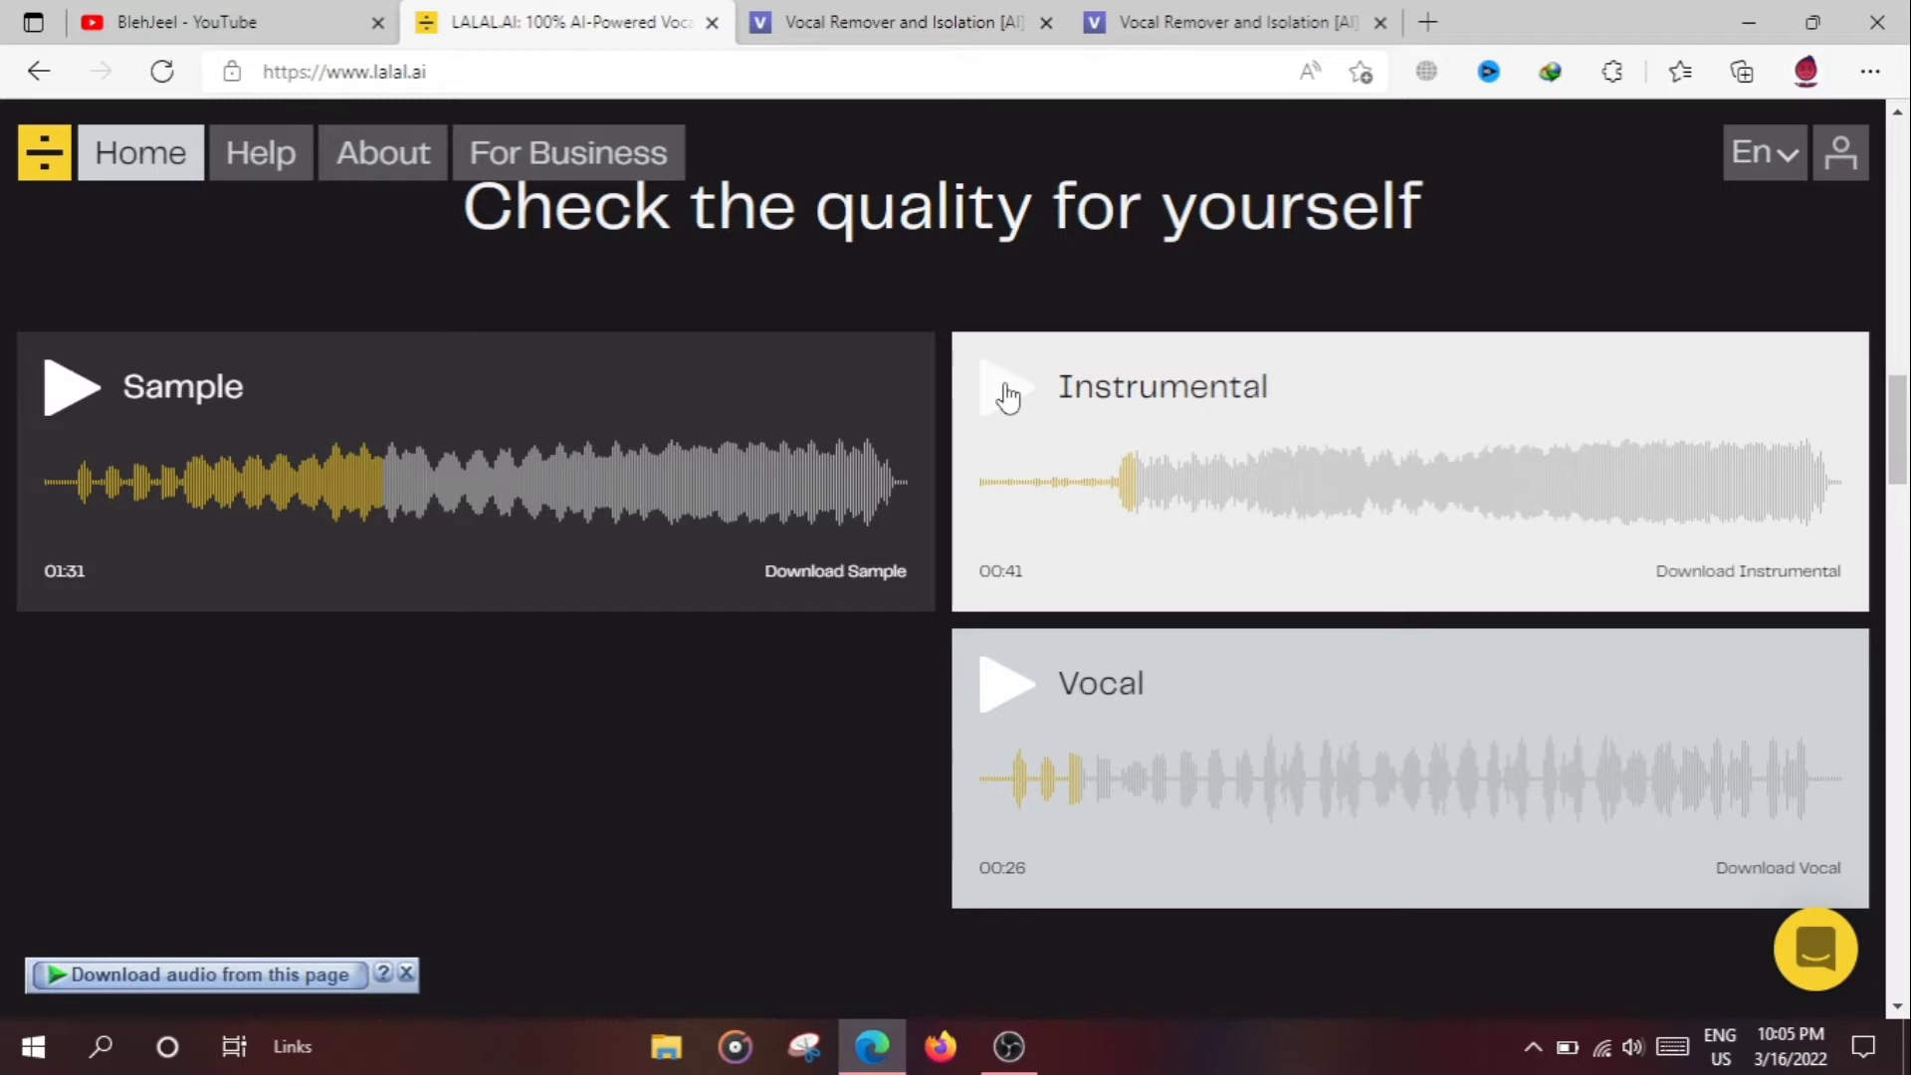
Step: Play the Instrumental track, skip ahead near its end, and pause at 02:57
{"action": "left_click", "coordinate": [1008, 396]}
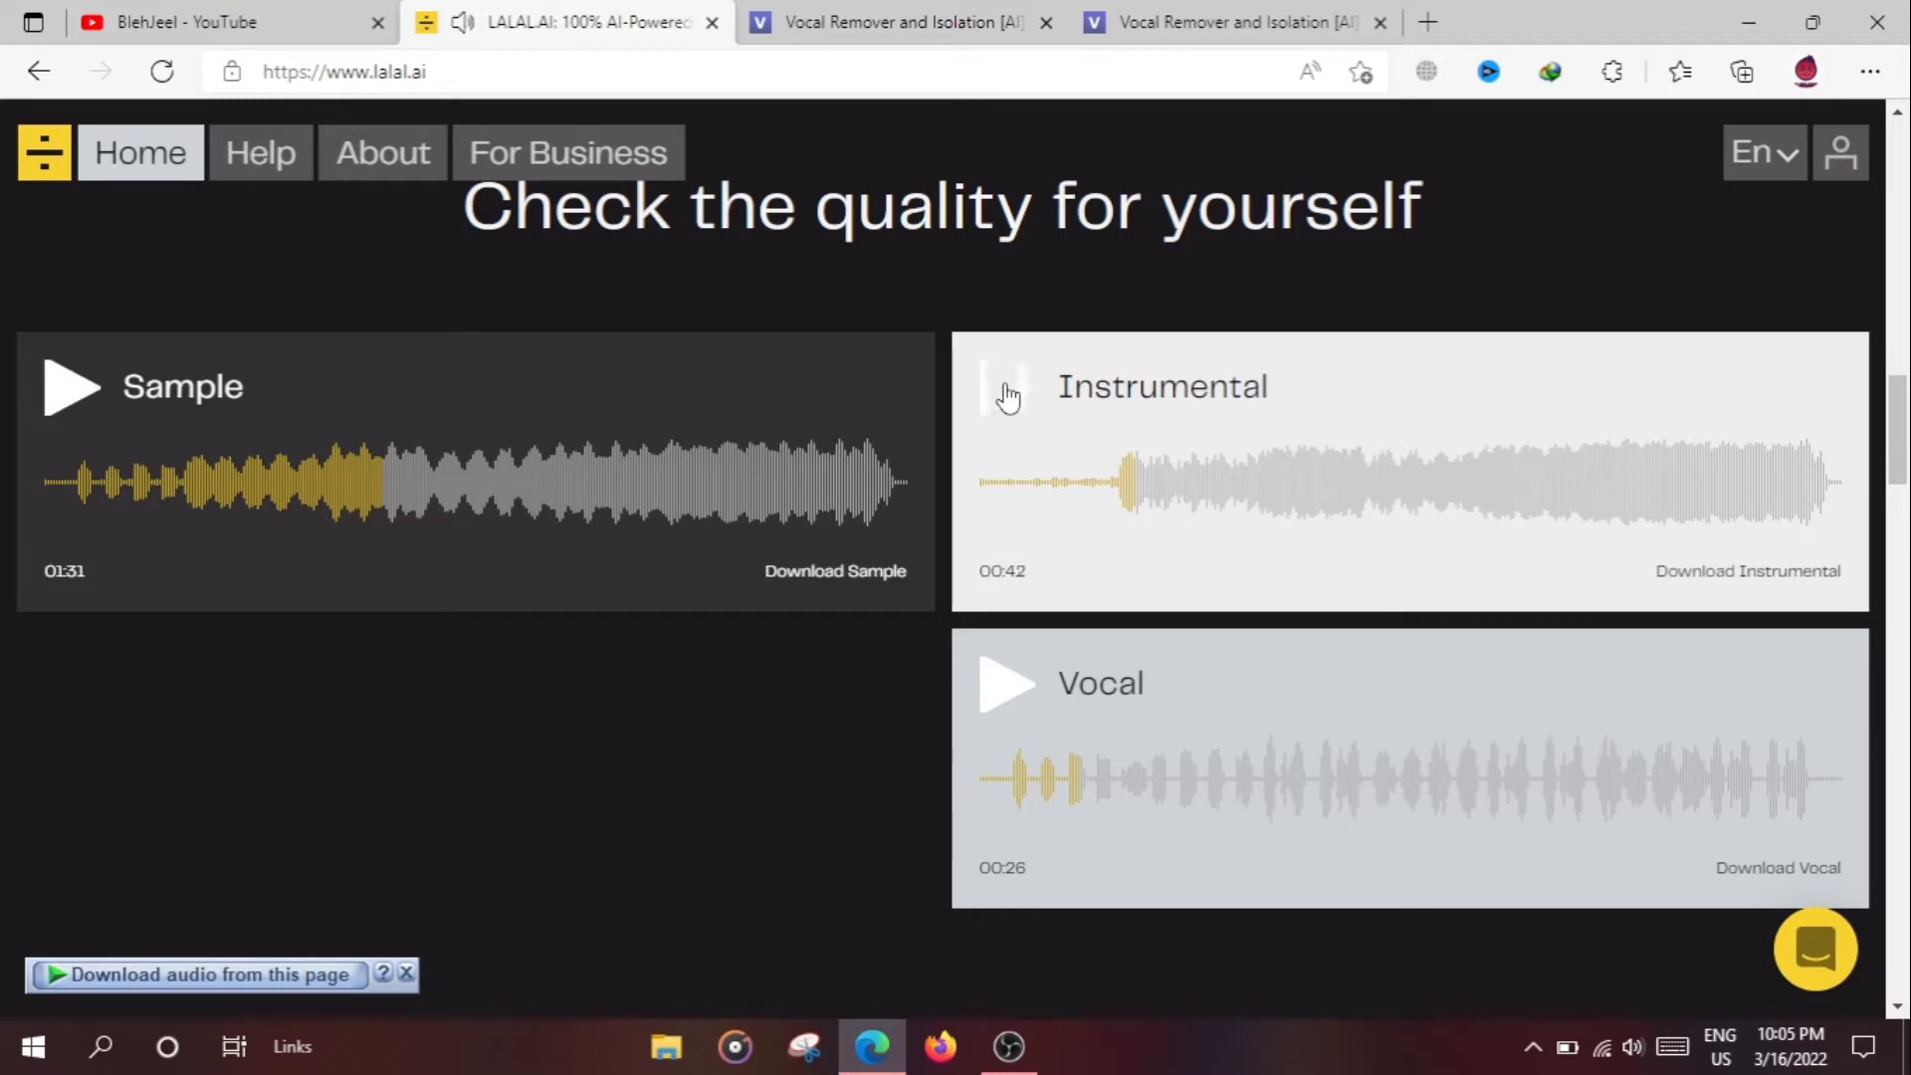
{"action": "left_click", "coordinate": [1294, 504]}
{"action": "left_click", "coordinate": [1625, 505]}
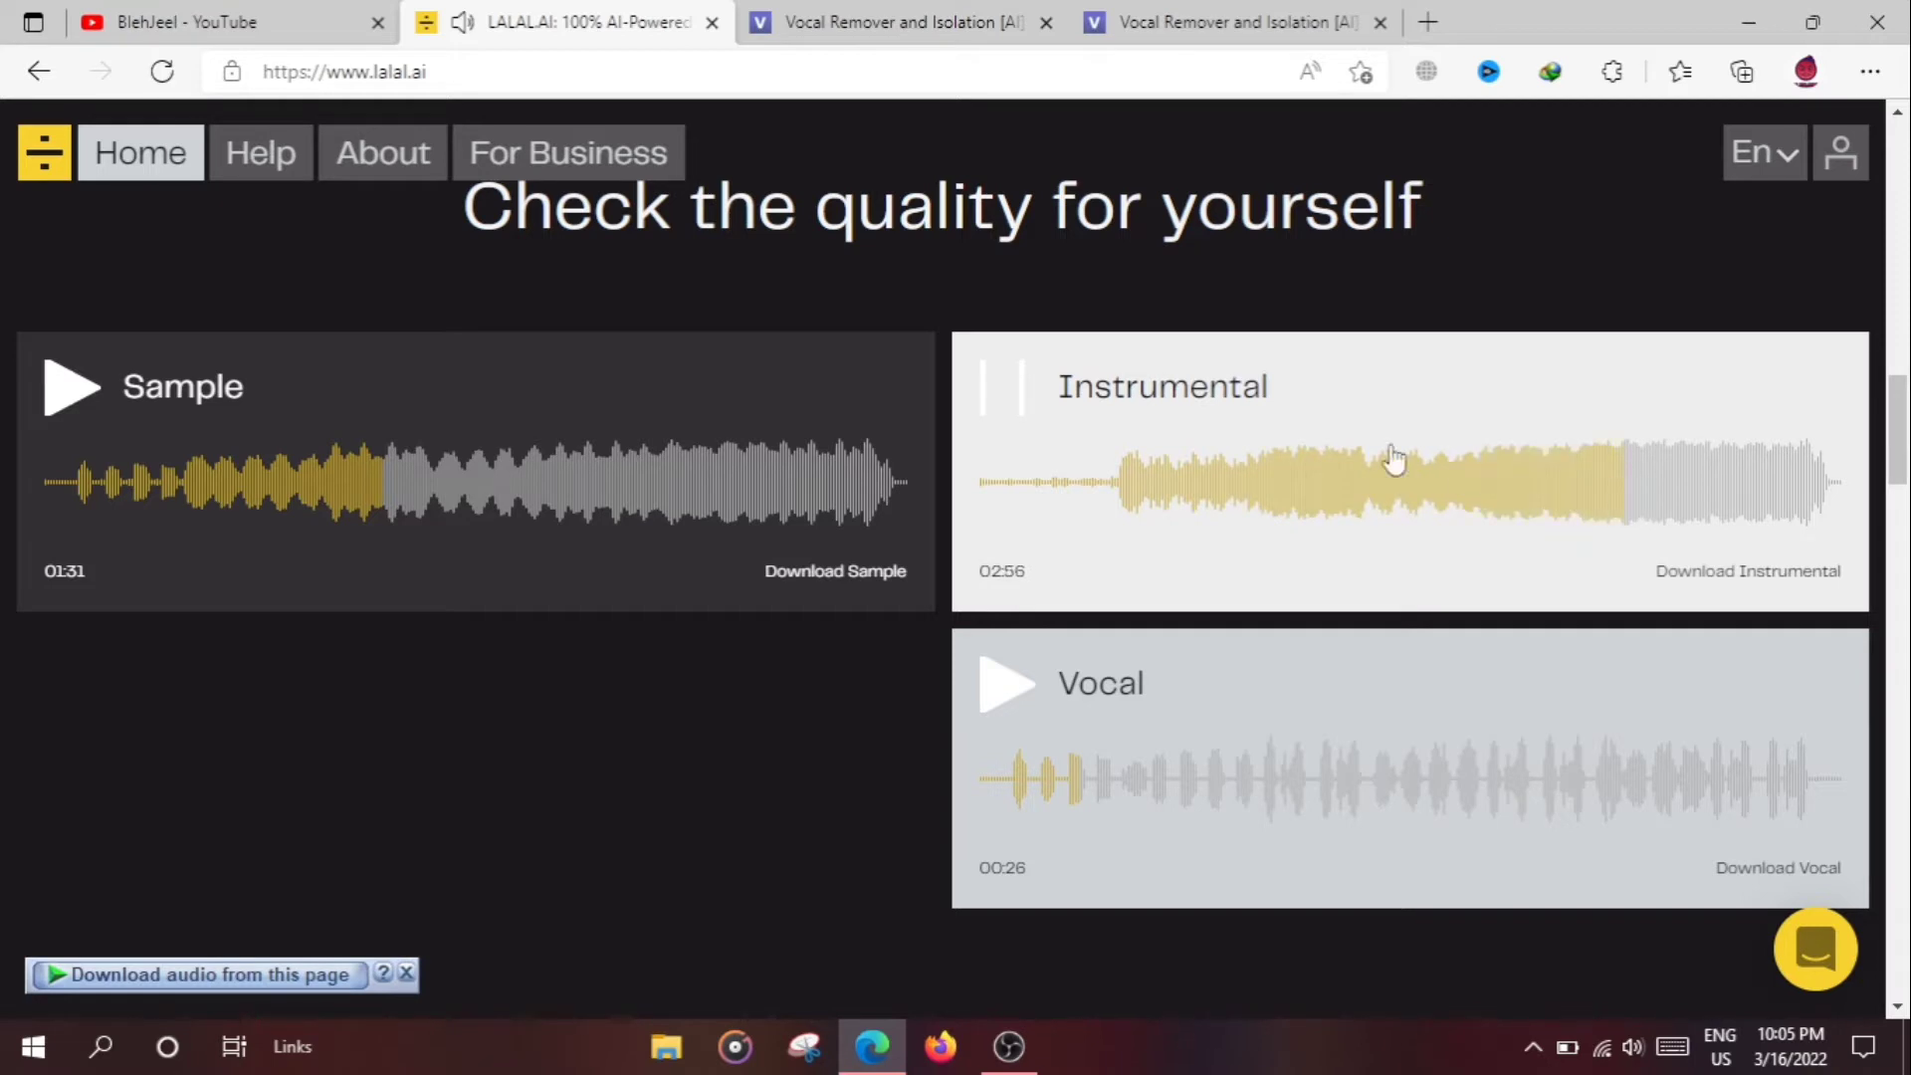
{"action": "left_click", "coordinate": [1026, 410]}
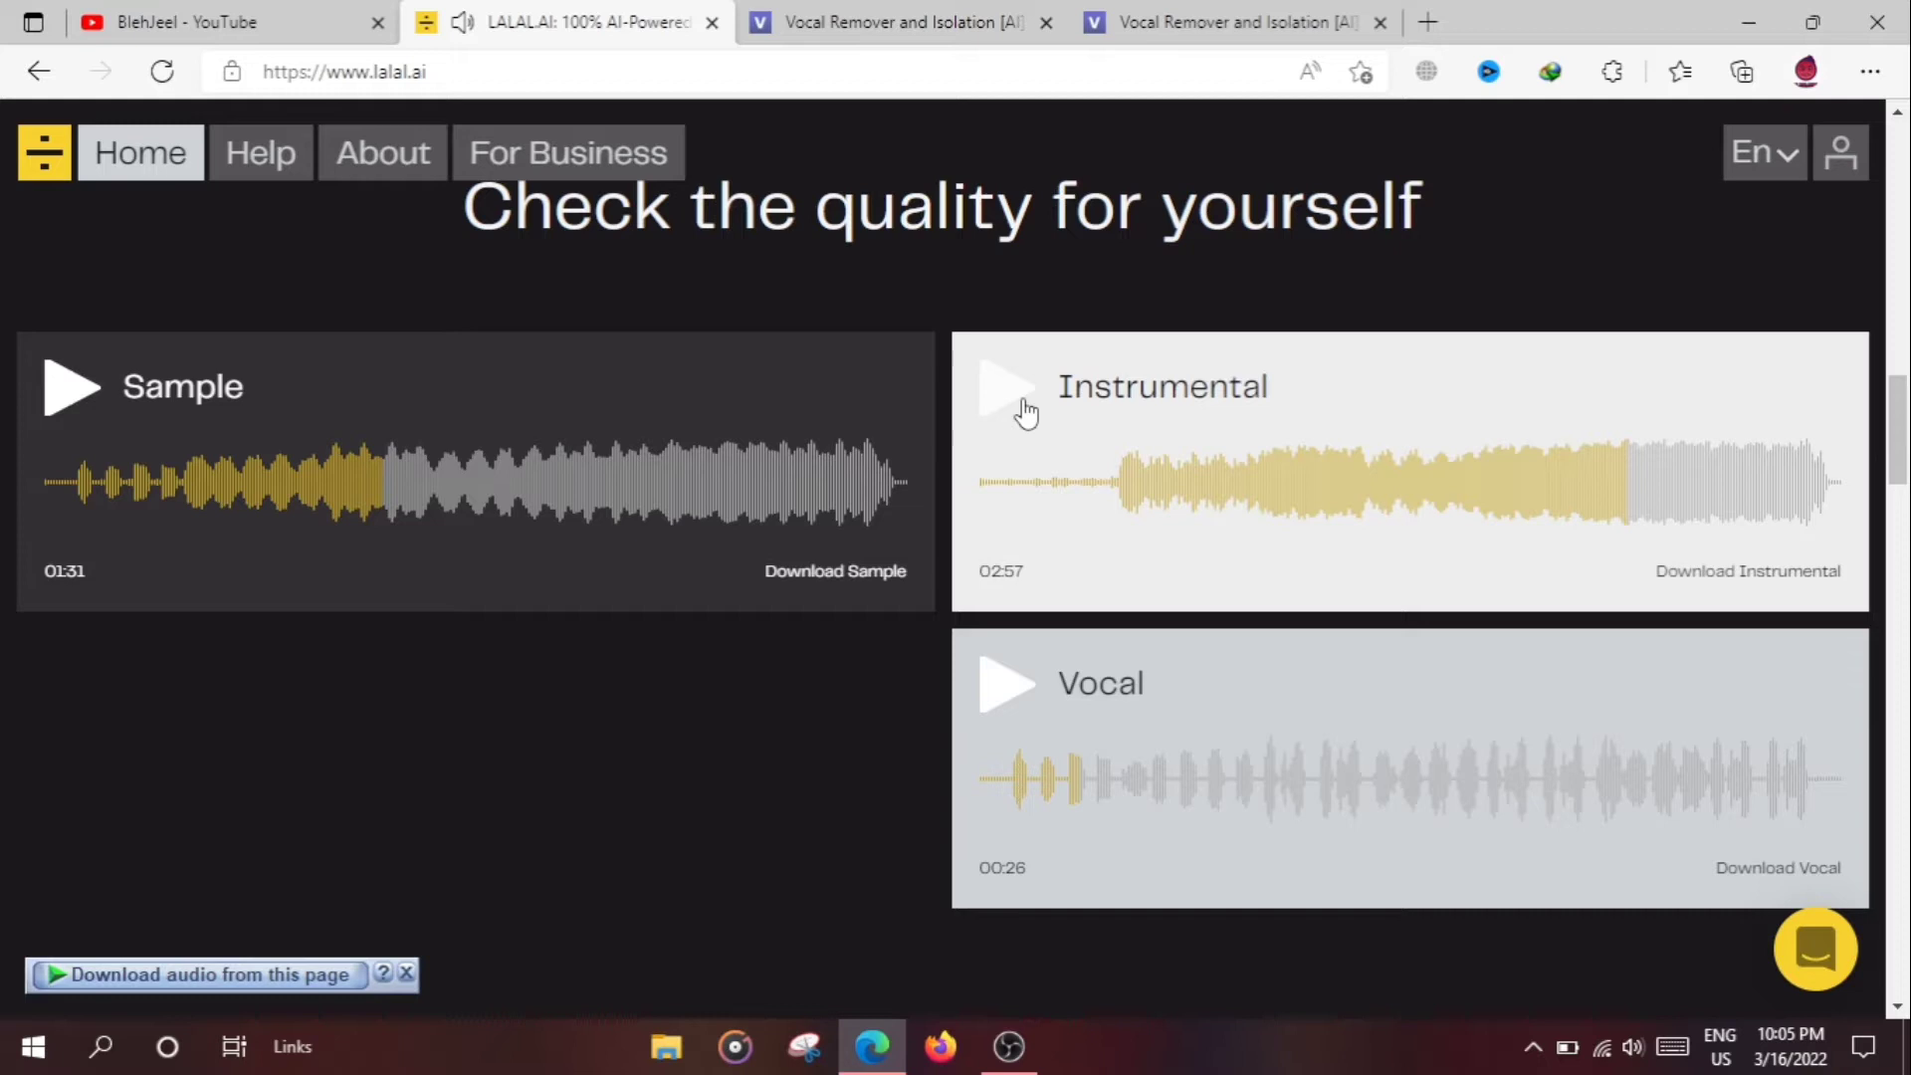
Step: Play the Vocal track, skip through 01:08, 01:33 and 01:42, and pause at 01:43
{"action": "left_click", "coordinate": [1015, 697]}
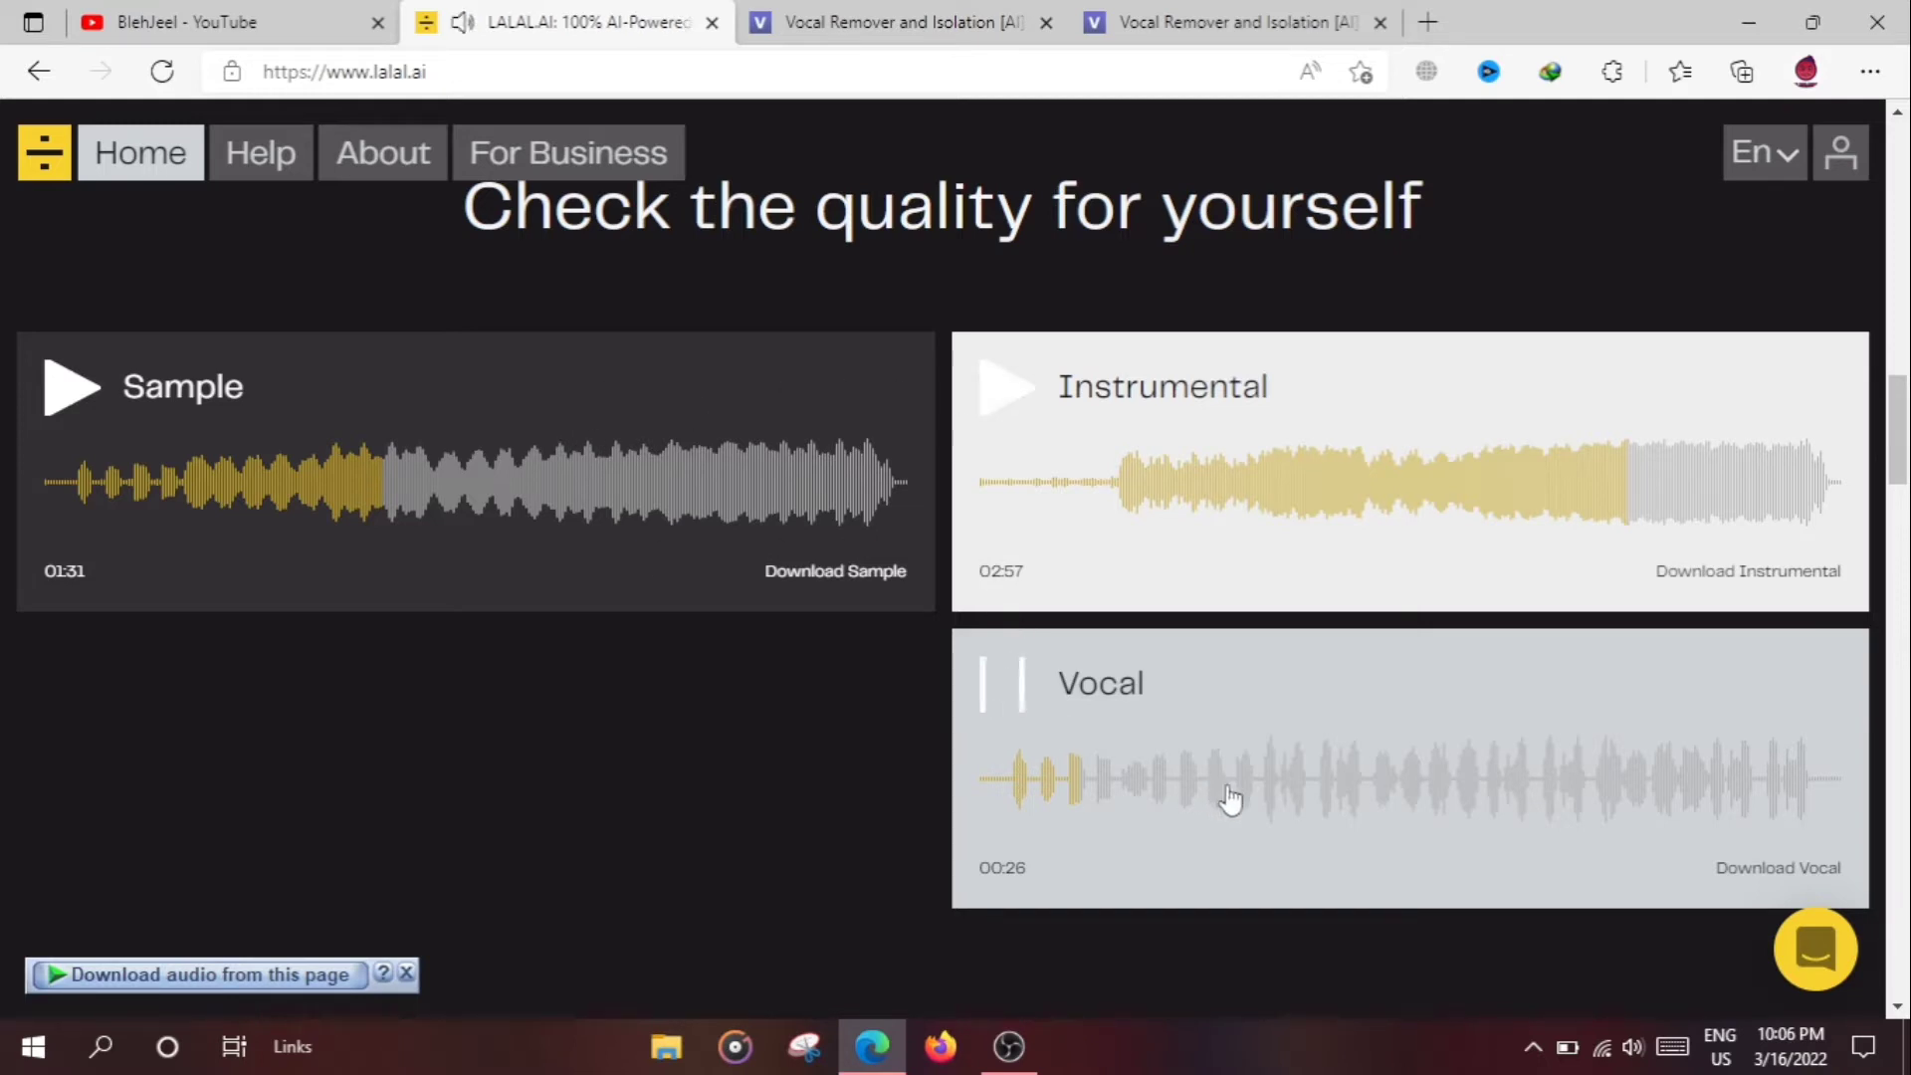
{"action": "left_click", "coordinate": [1318, 791]}
{"action": "left_click", "coordinate": [1318, 800]}
{"action": "left_click", "coordinate": [1348, 788]}
{"action": "left_click", "coordinate": [996, 694]}
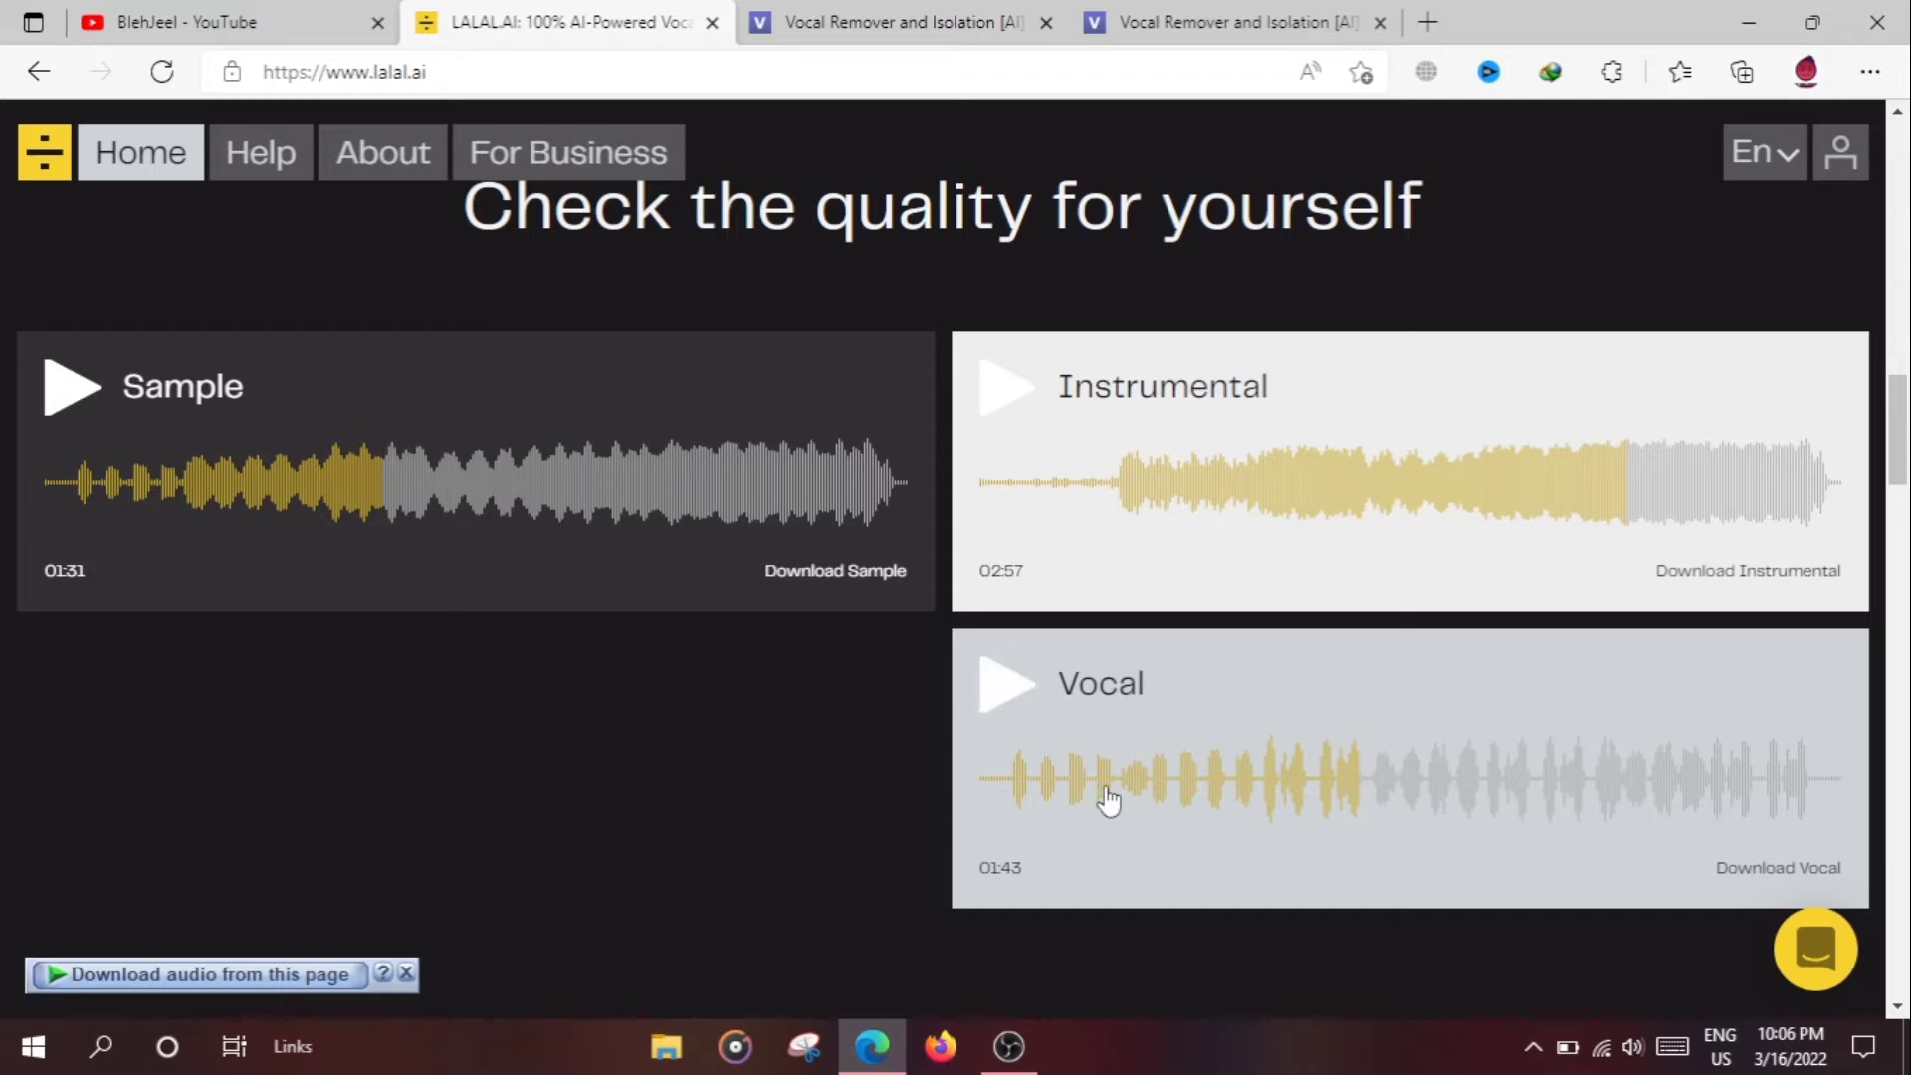
{"action": "scroll", "coordinate": [791, 697], "scroll_direction": "down", "scroll_amount": 3}
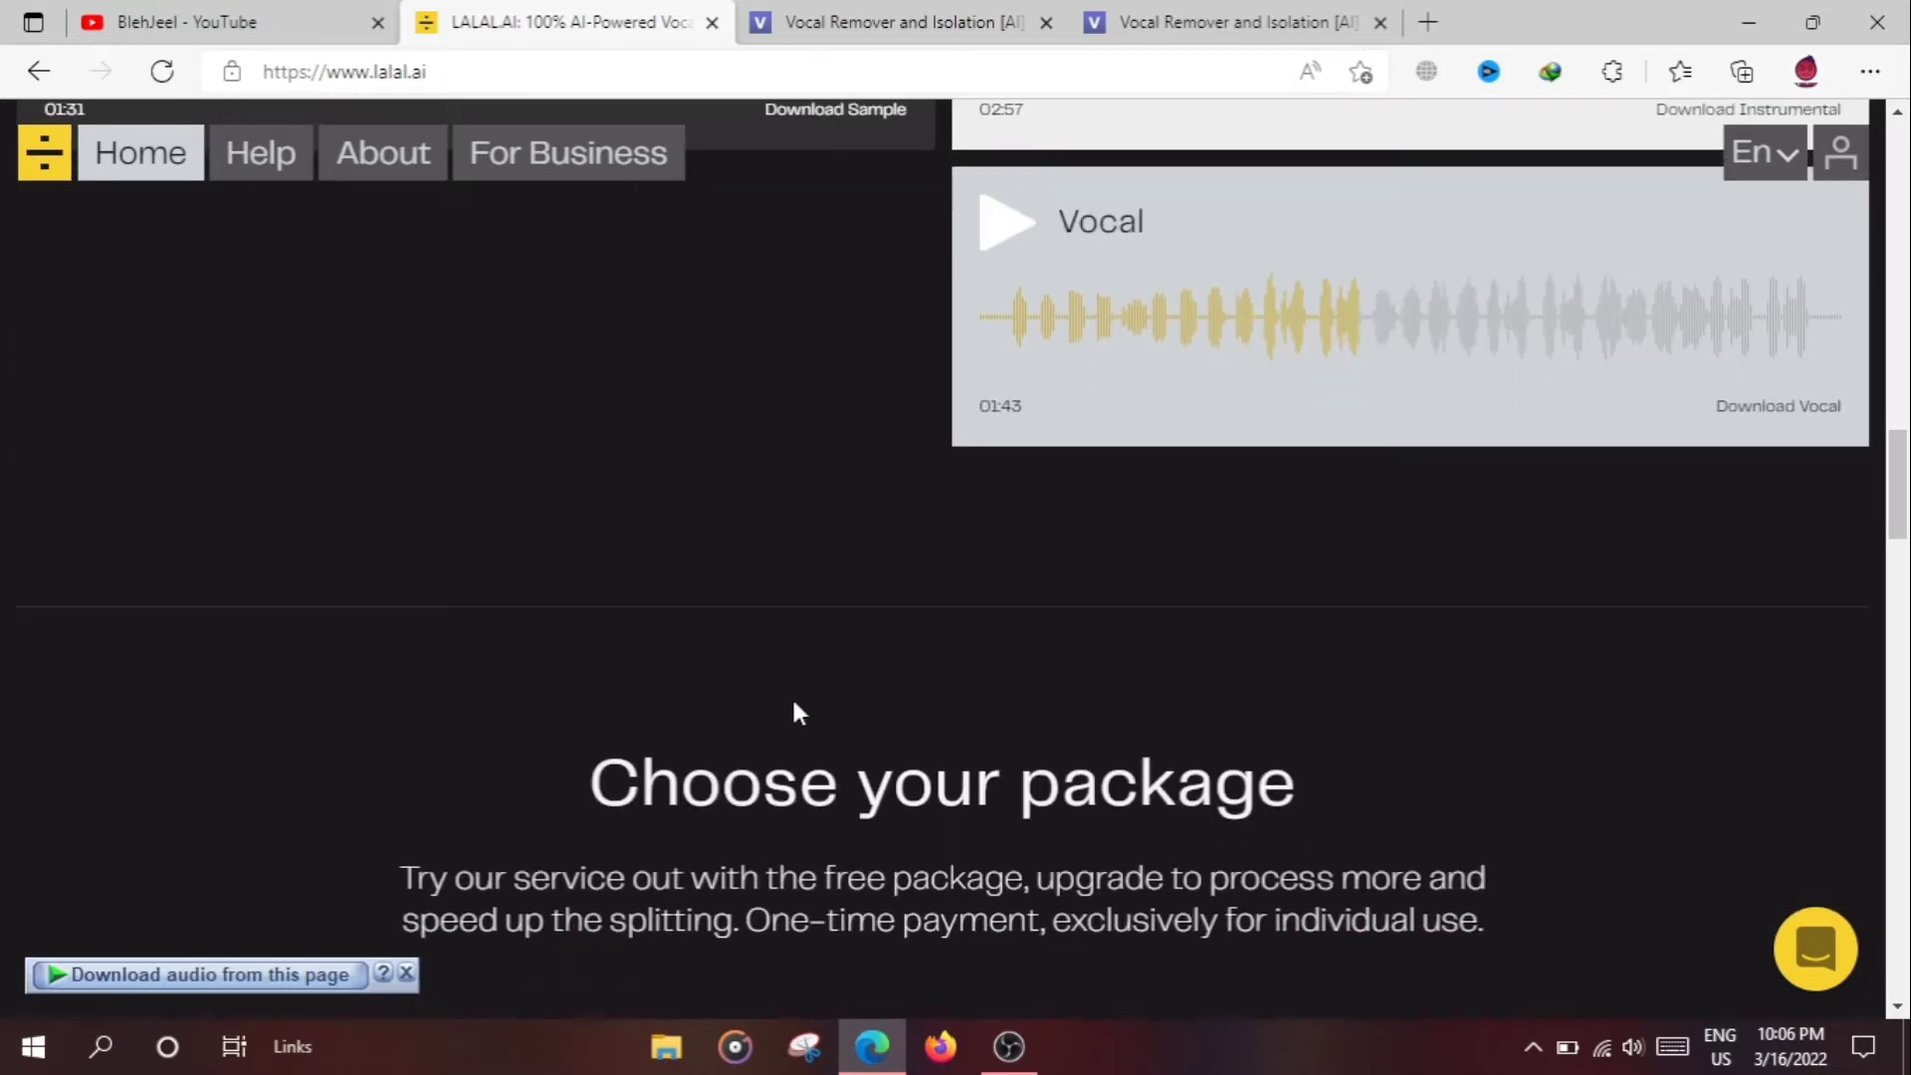
{"action": "scroll", "coordinate": [792, 696], "scroll_direction": "down", "scroll_amount": 4}
{"action": "scroll", "coordinate": [798, 657], "scroll_direction": "down", "scroll_amount": 1}
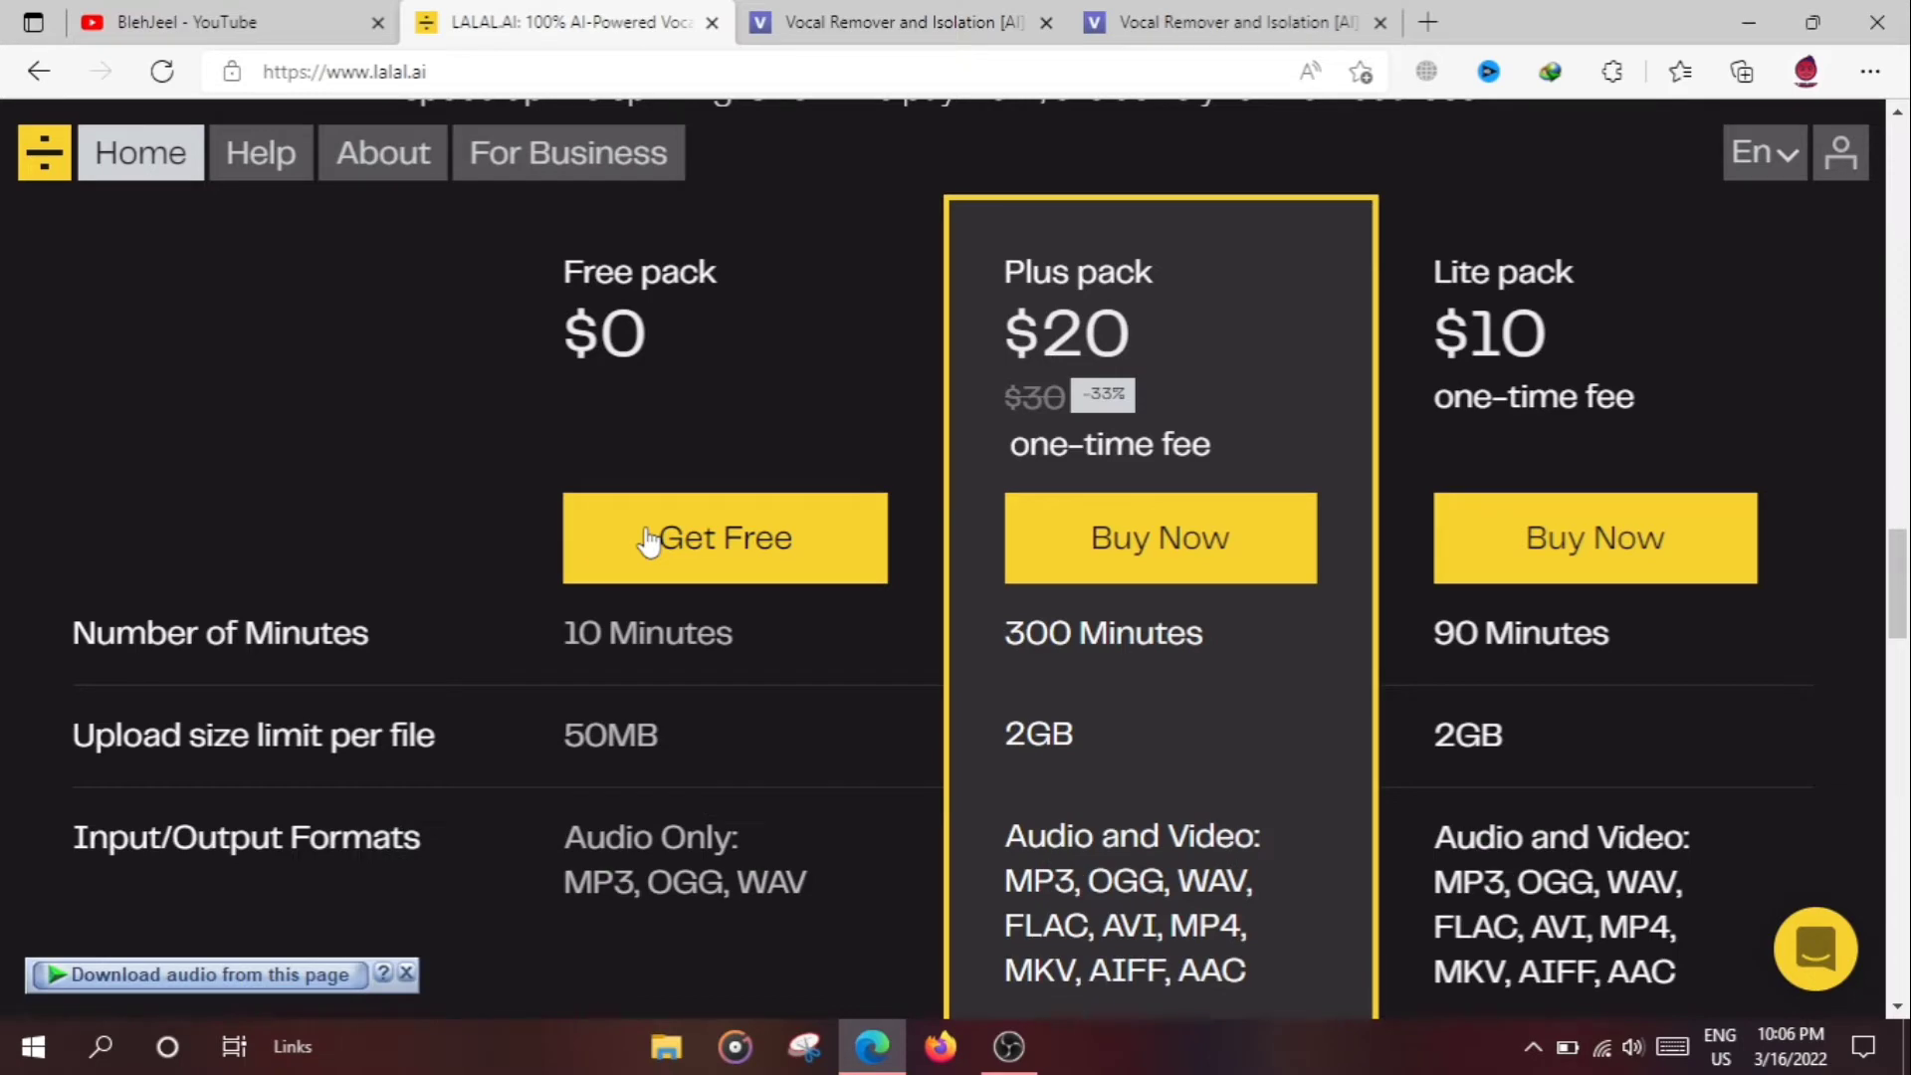
{"action": "scroll", "coordinate": [647, 540], "scroll_direction": "down", "scroll_amount": 1}
{"action": "scroll", "coordinate": [644, 521], "scroll_direction": "down", "scroll_amount": 1}
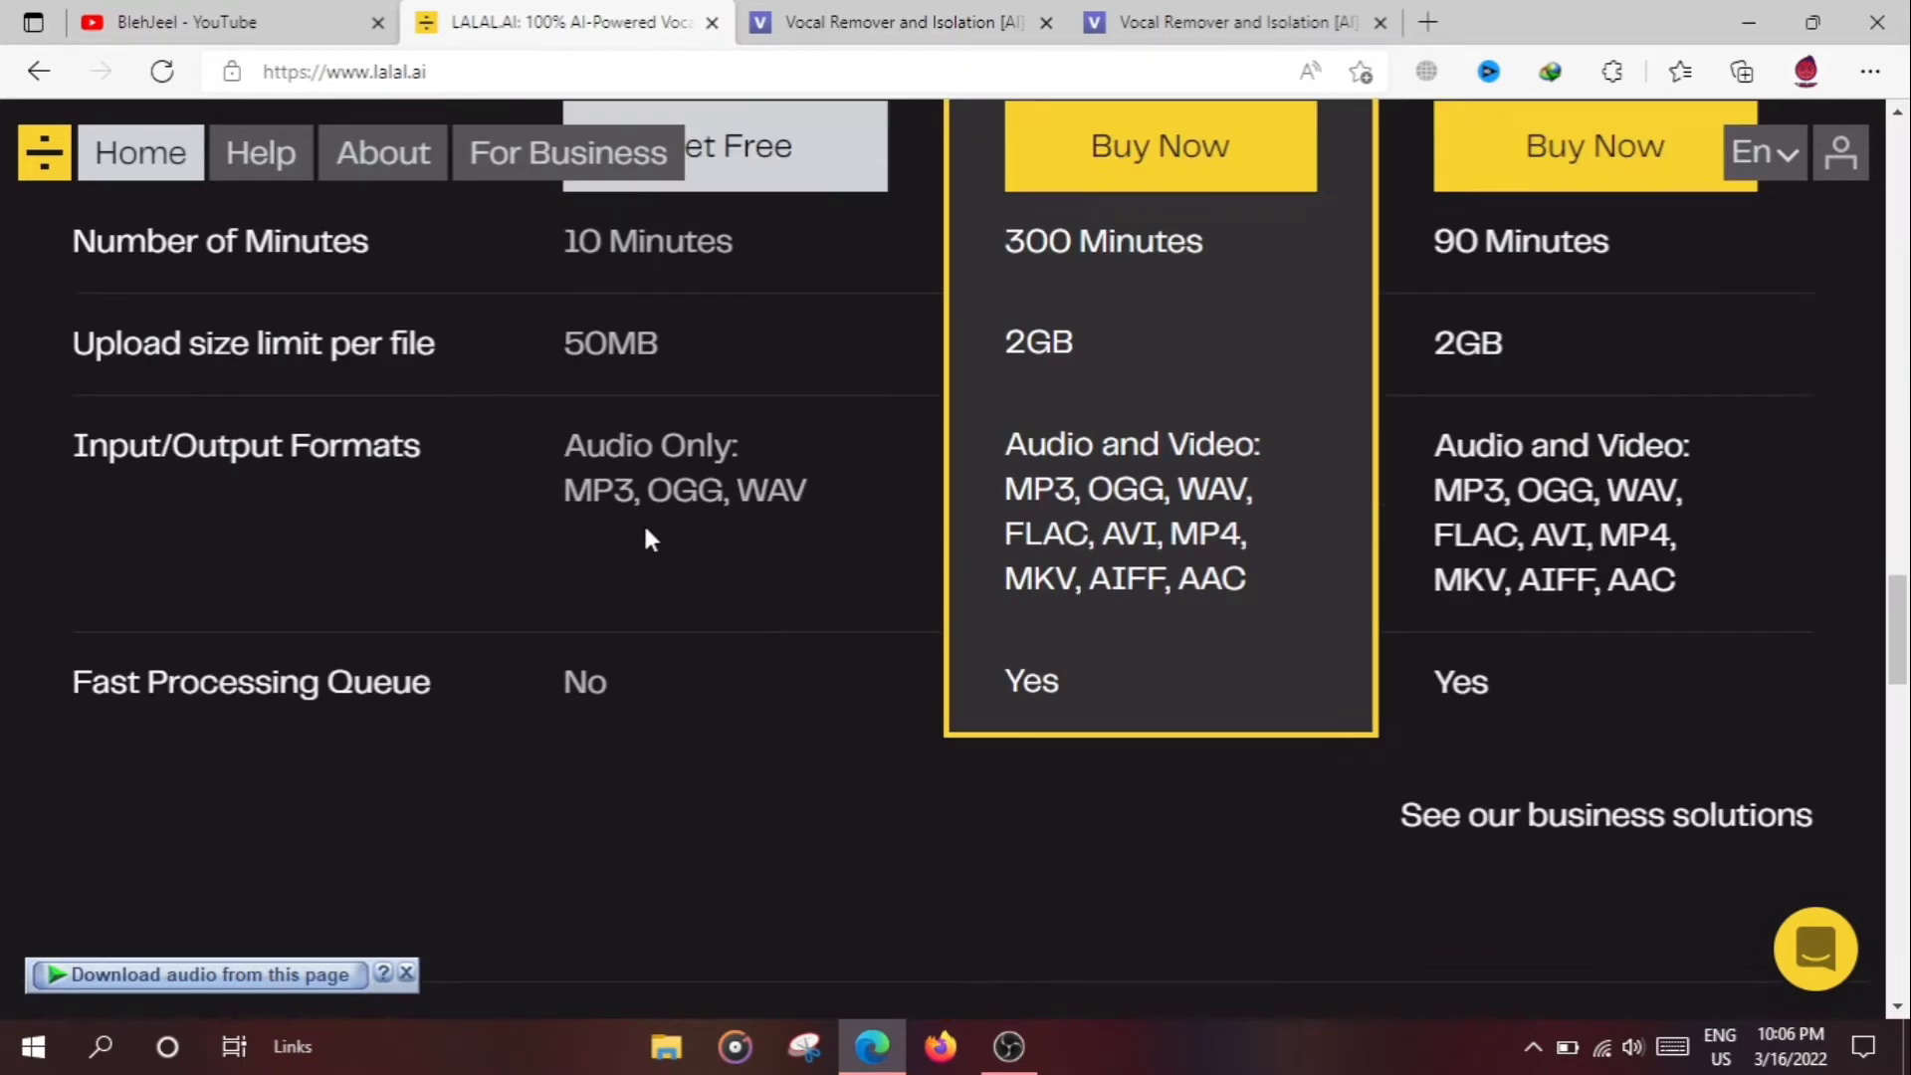
{"action": "scroll", "coordinate": [643, 522], "scroll_direction": "up", "scroll_amount": 2}
{"action": "scroll", "coordinate": [644, 522], "scroll_direction": "up", "scroll_amount": 2}
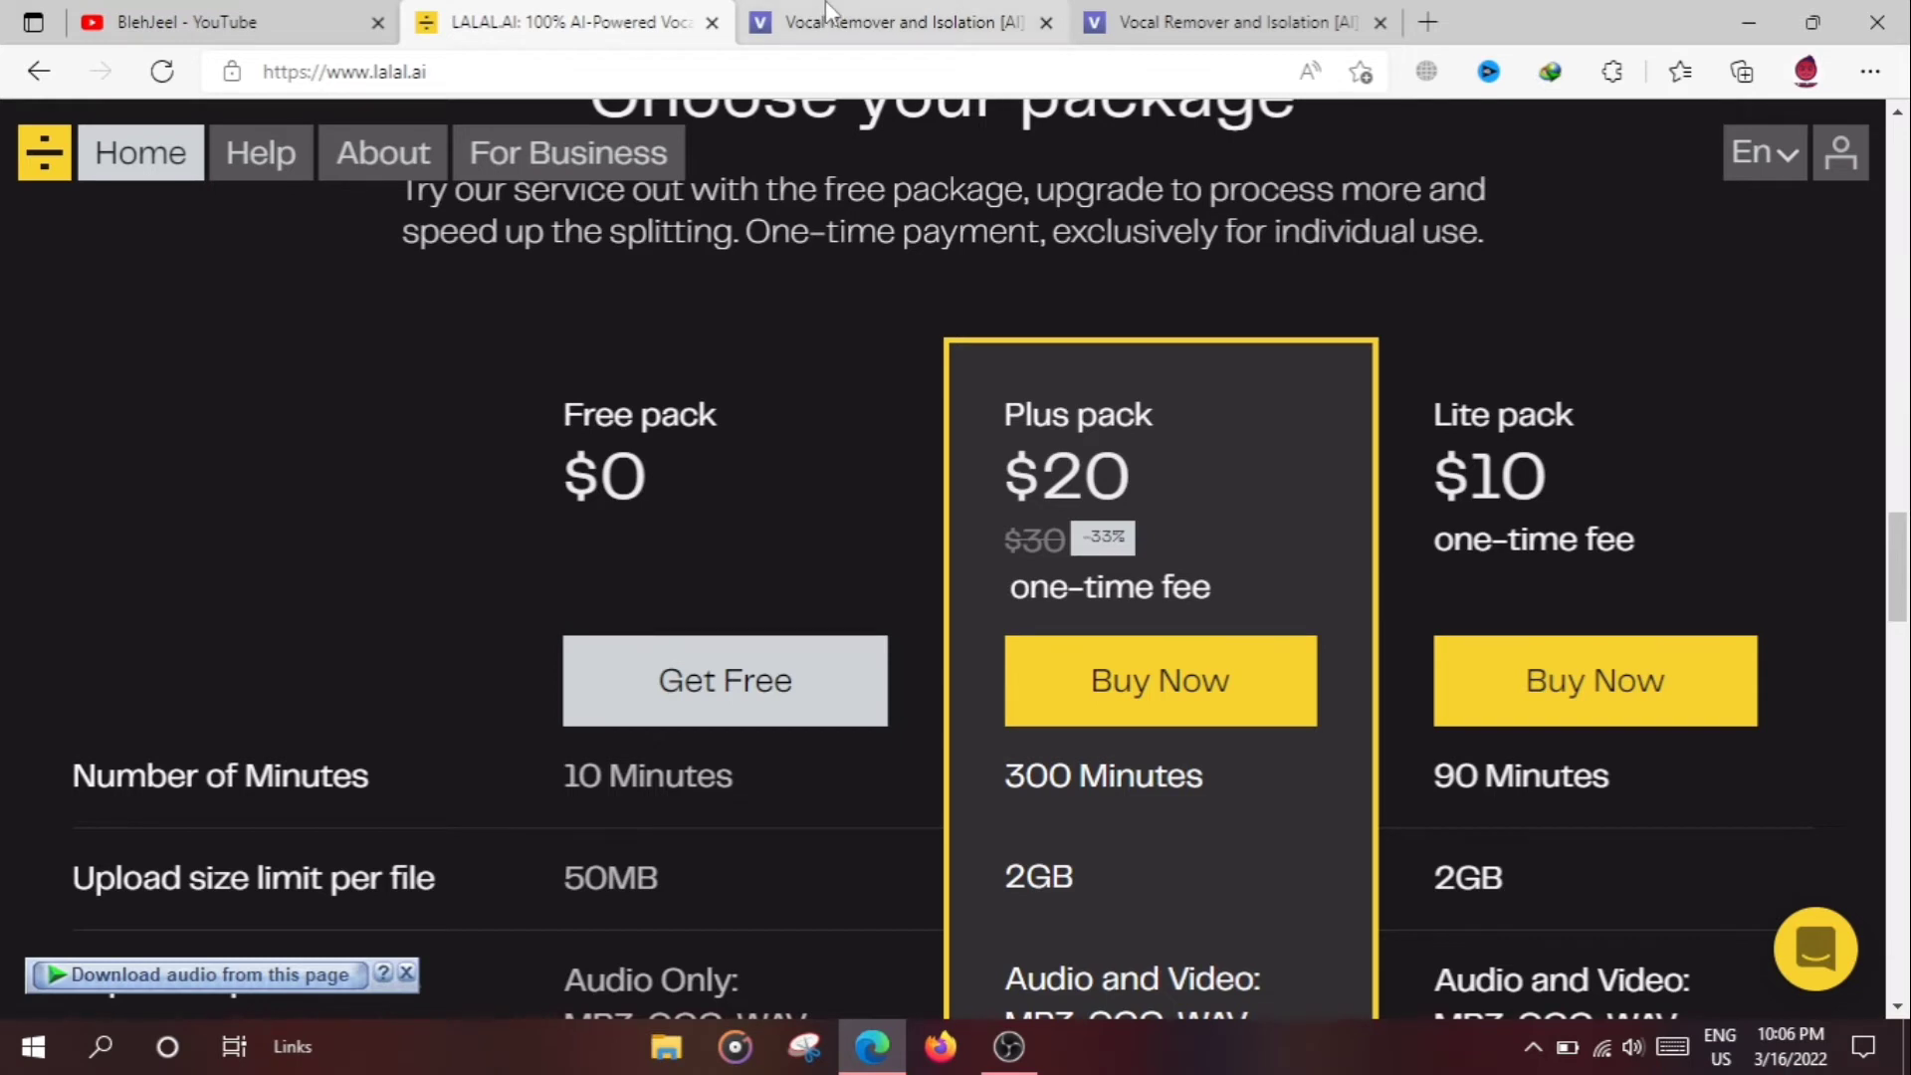
Step: On vocalremover.org, view the pitch changer, speed changer, cutter, joiner and voice recorder tools
{"action": "left_click", "coordinate": [881, 21]}
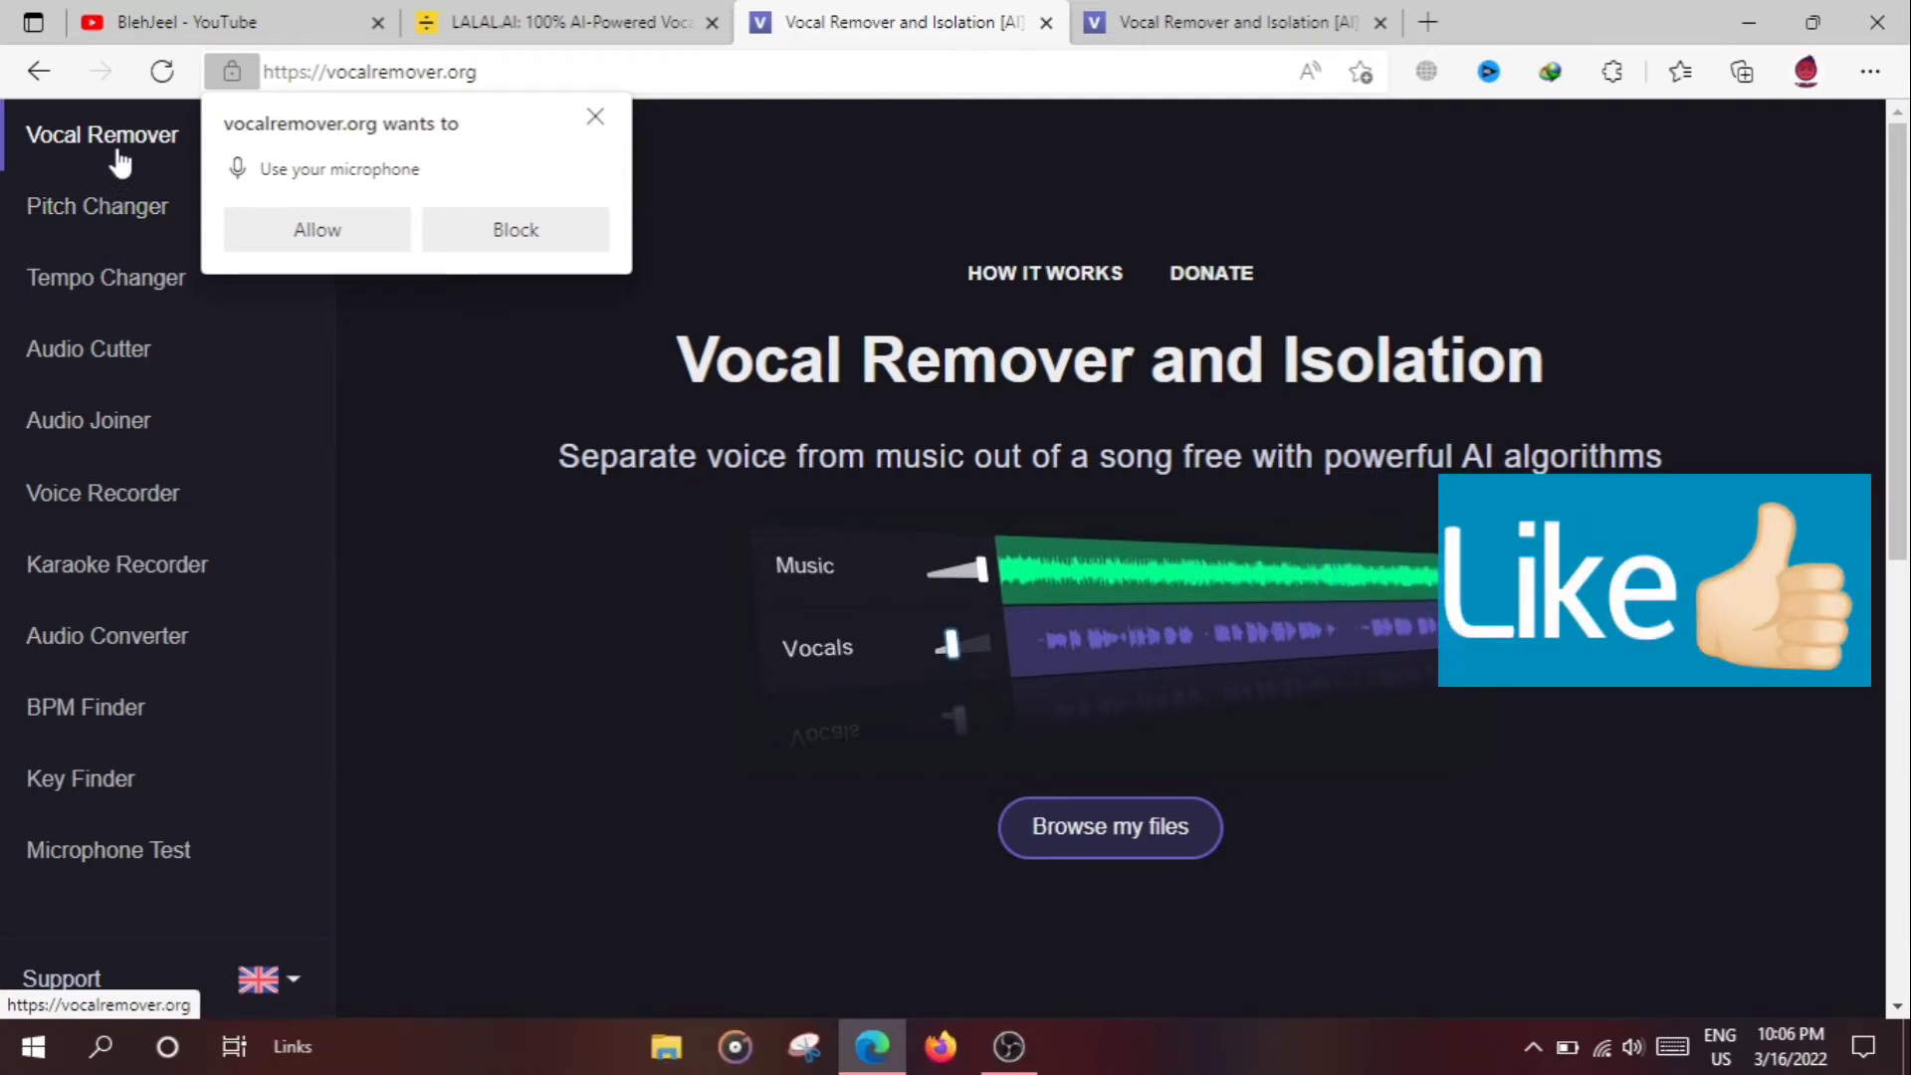
{"action": "left_click", "coordinate": [94, 210]}
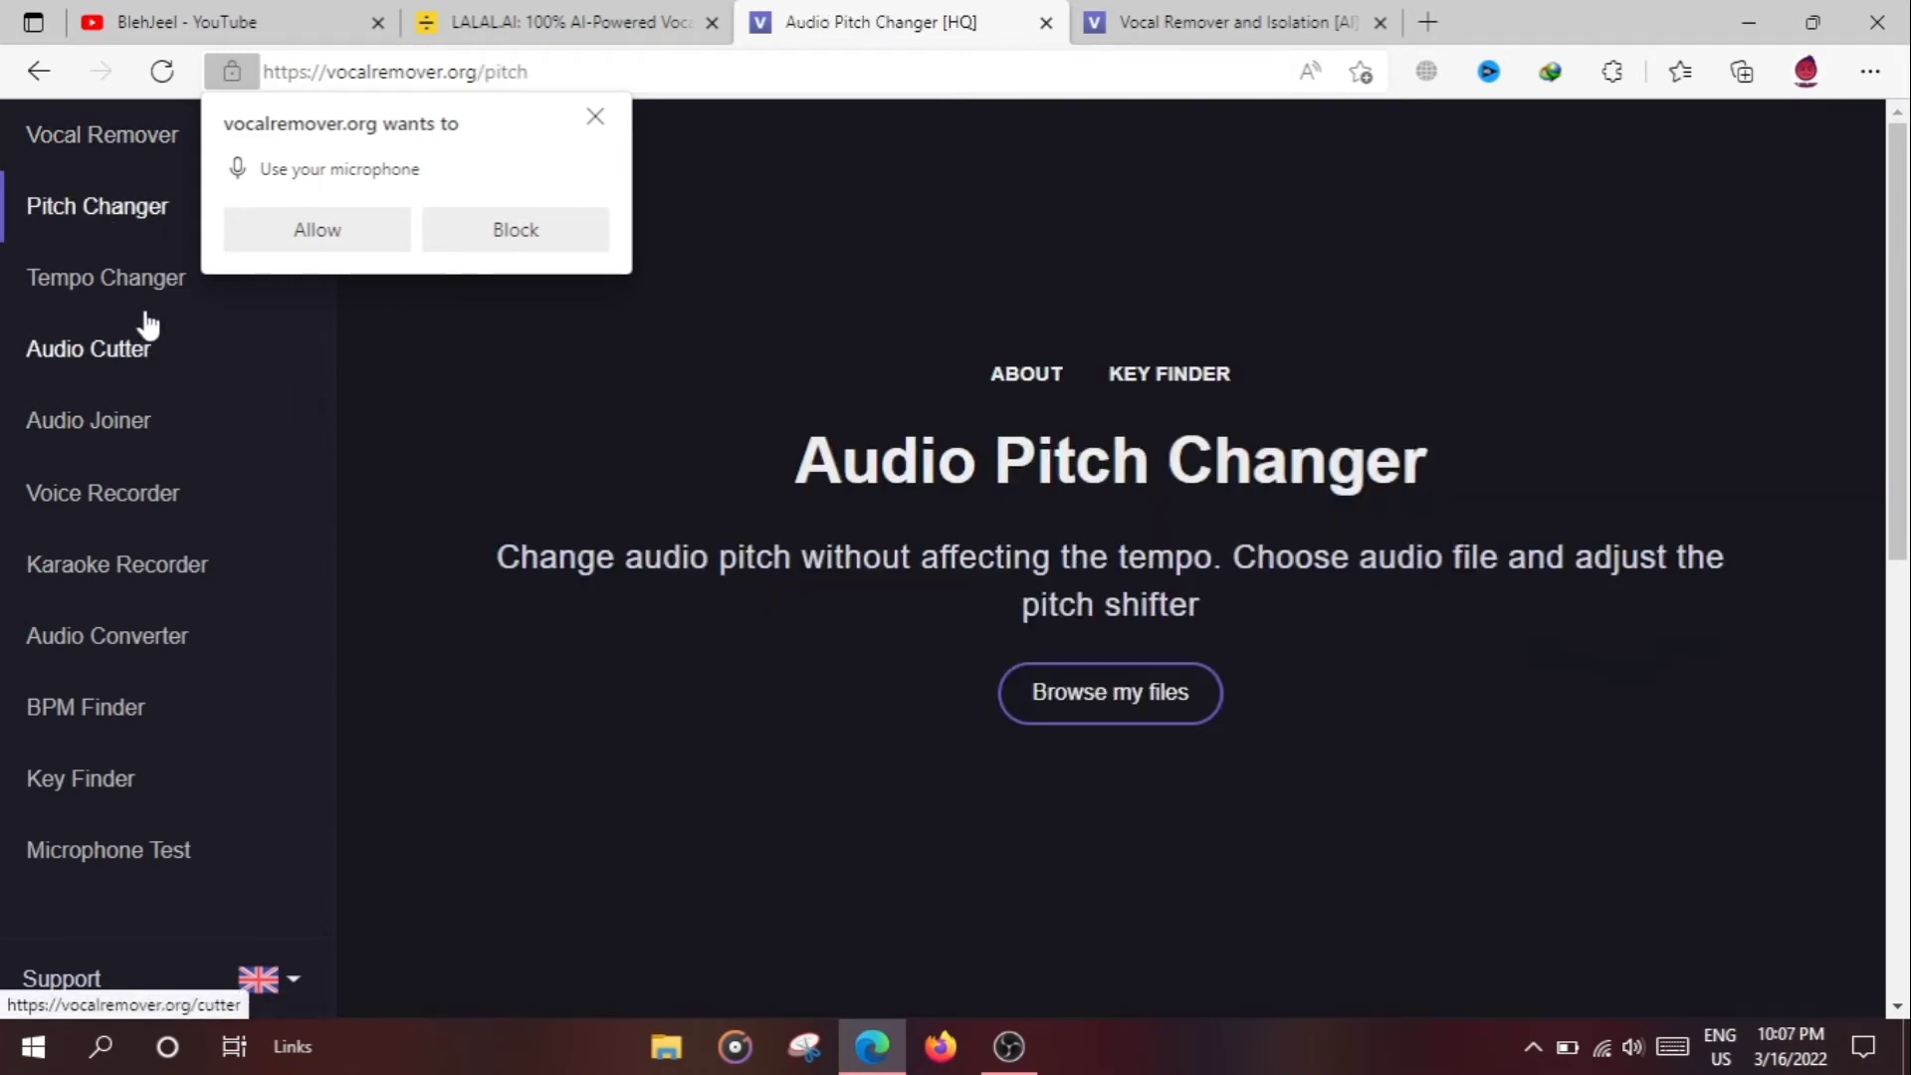
{"action": "left_click", "coordinate": [106, 279]}
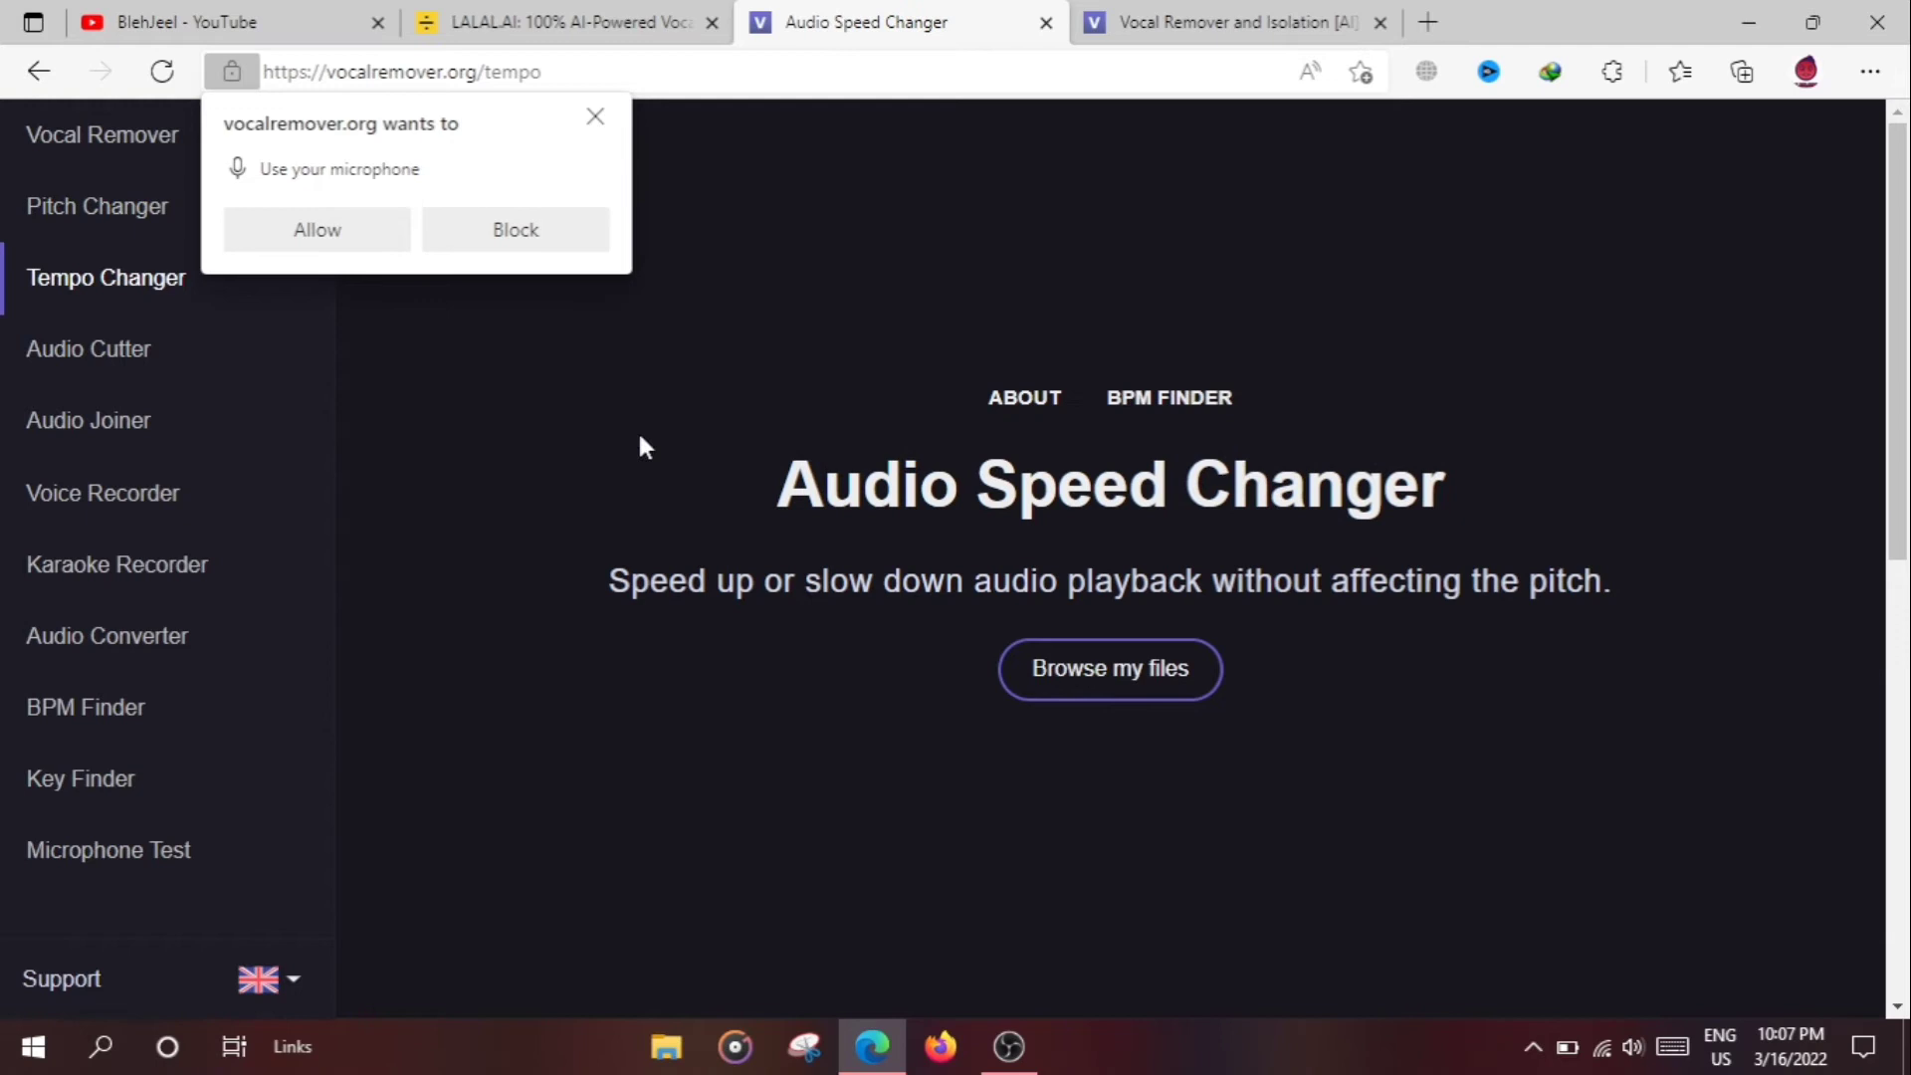
{"action": "left_click", "coordinate": [89, 350]}
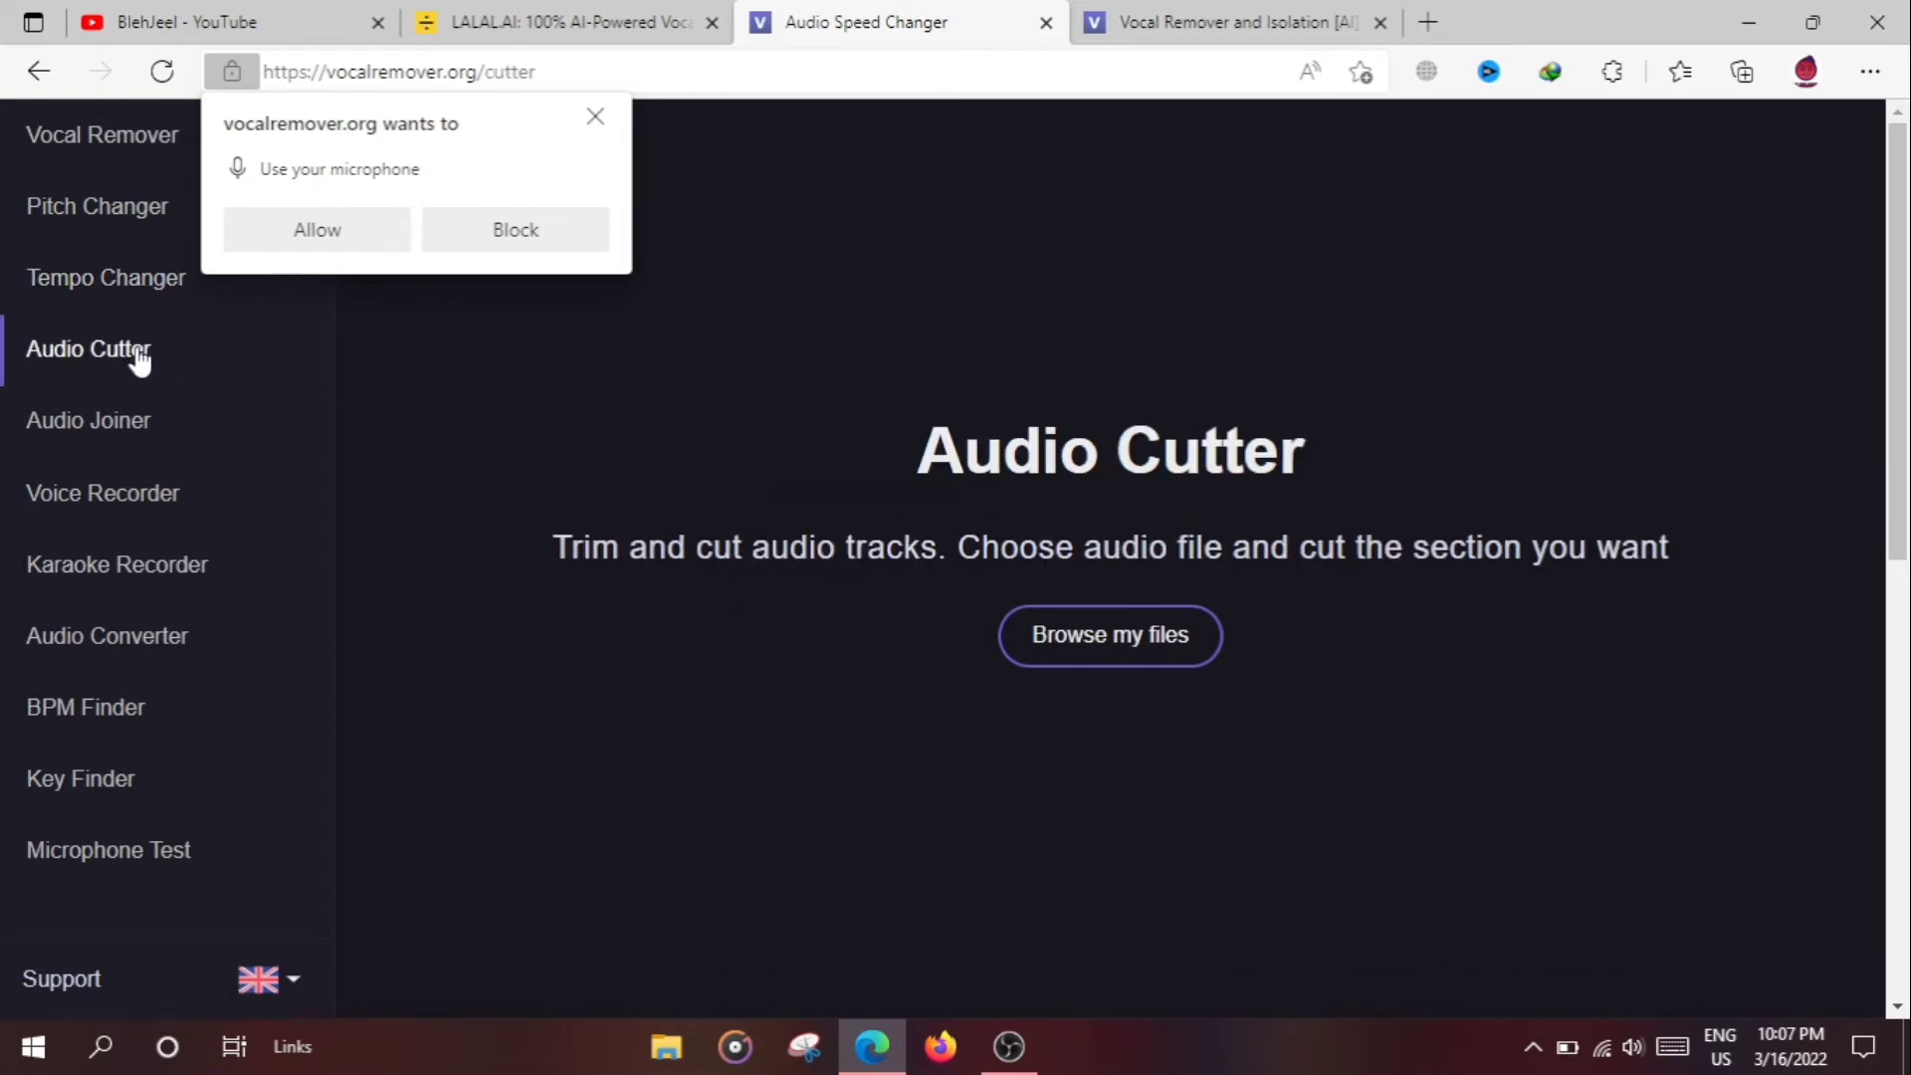
{"action": "left_click", "coordinate": [93, 423]}
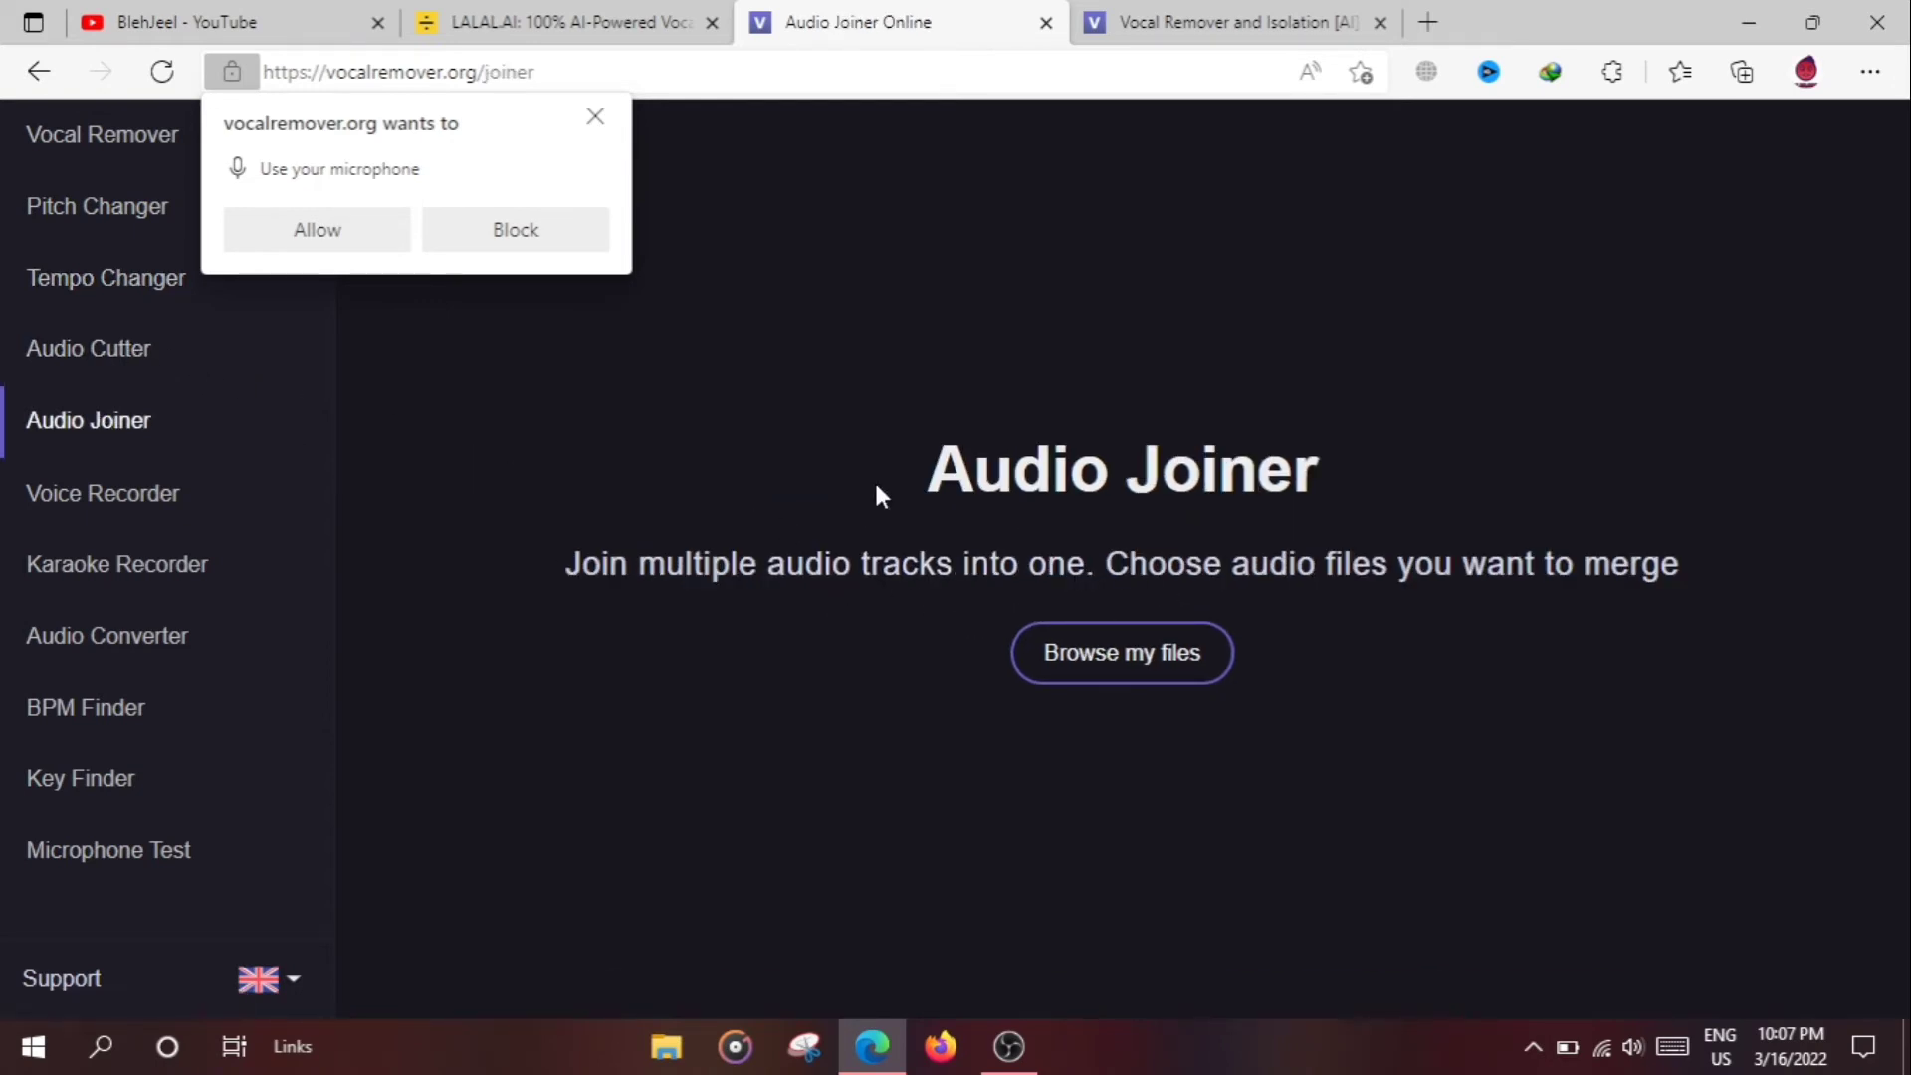
{"action": "left_click", "coordinate": [99, 493]}
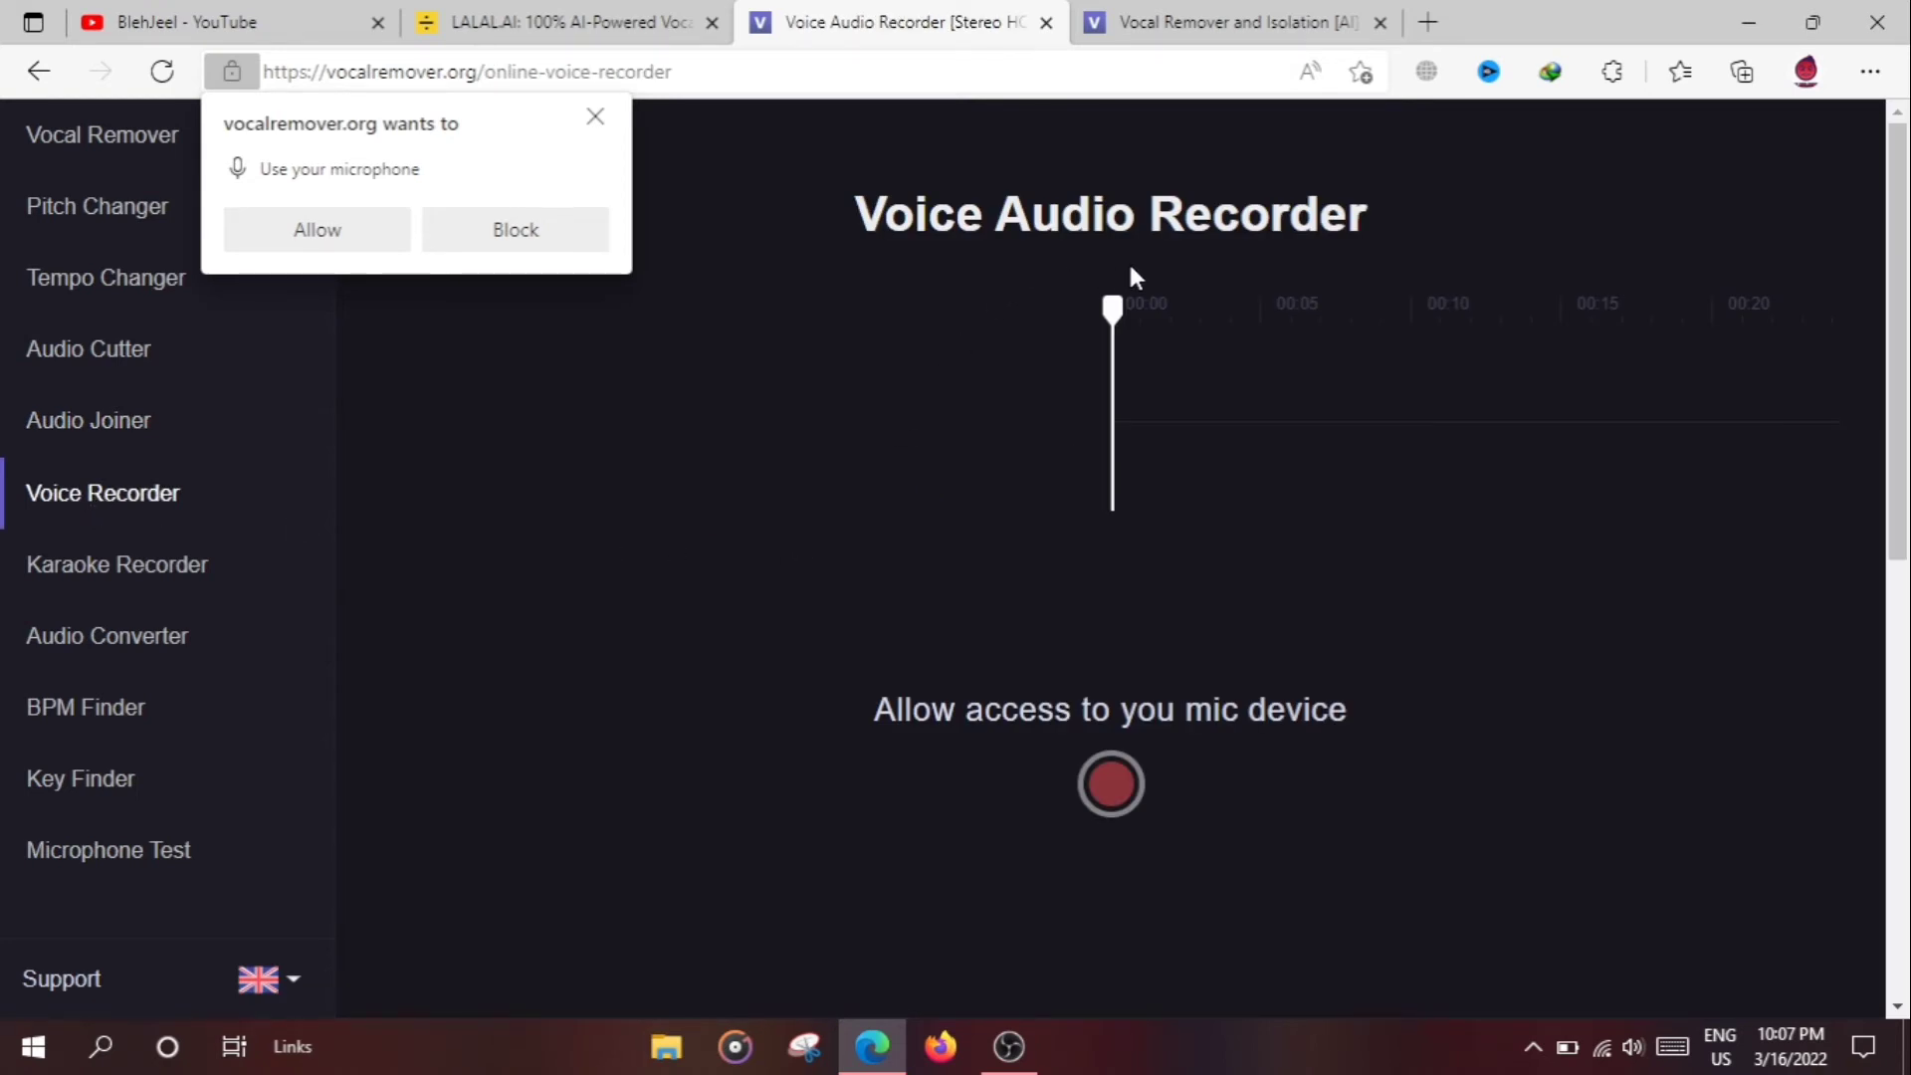
Step: View the karaoke recorder, converter, BPM finder, key finder and microphone test, then return to Vocal Remover
{"action": "left_click", "coordinate": [127, 575]}
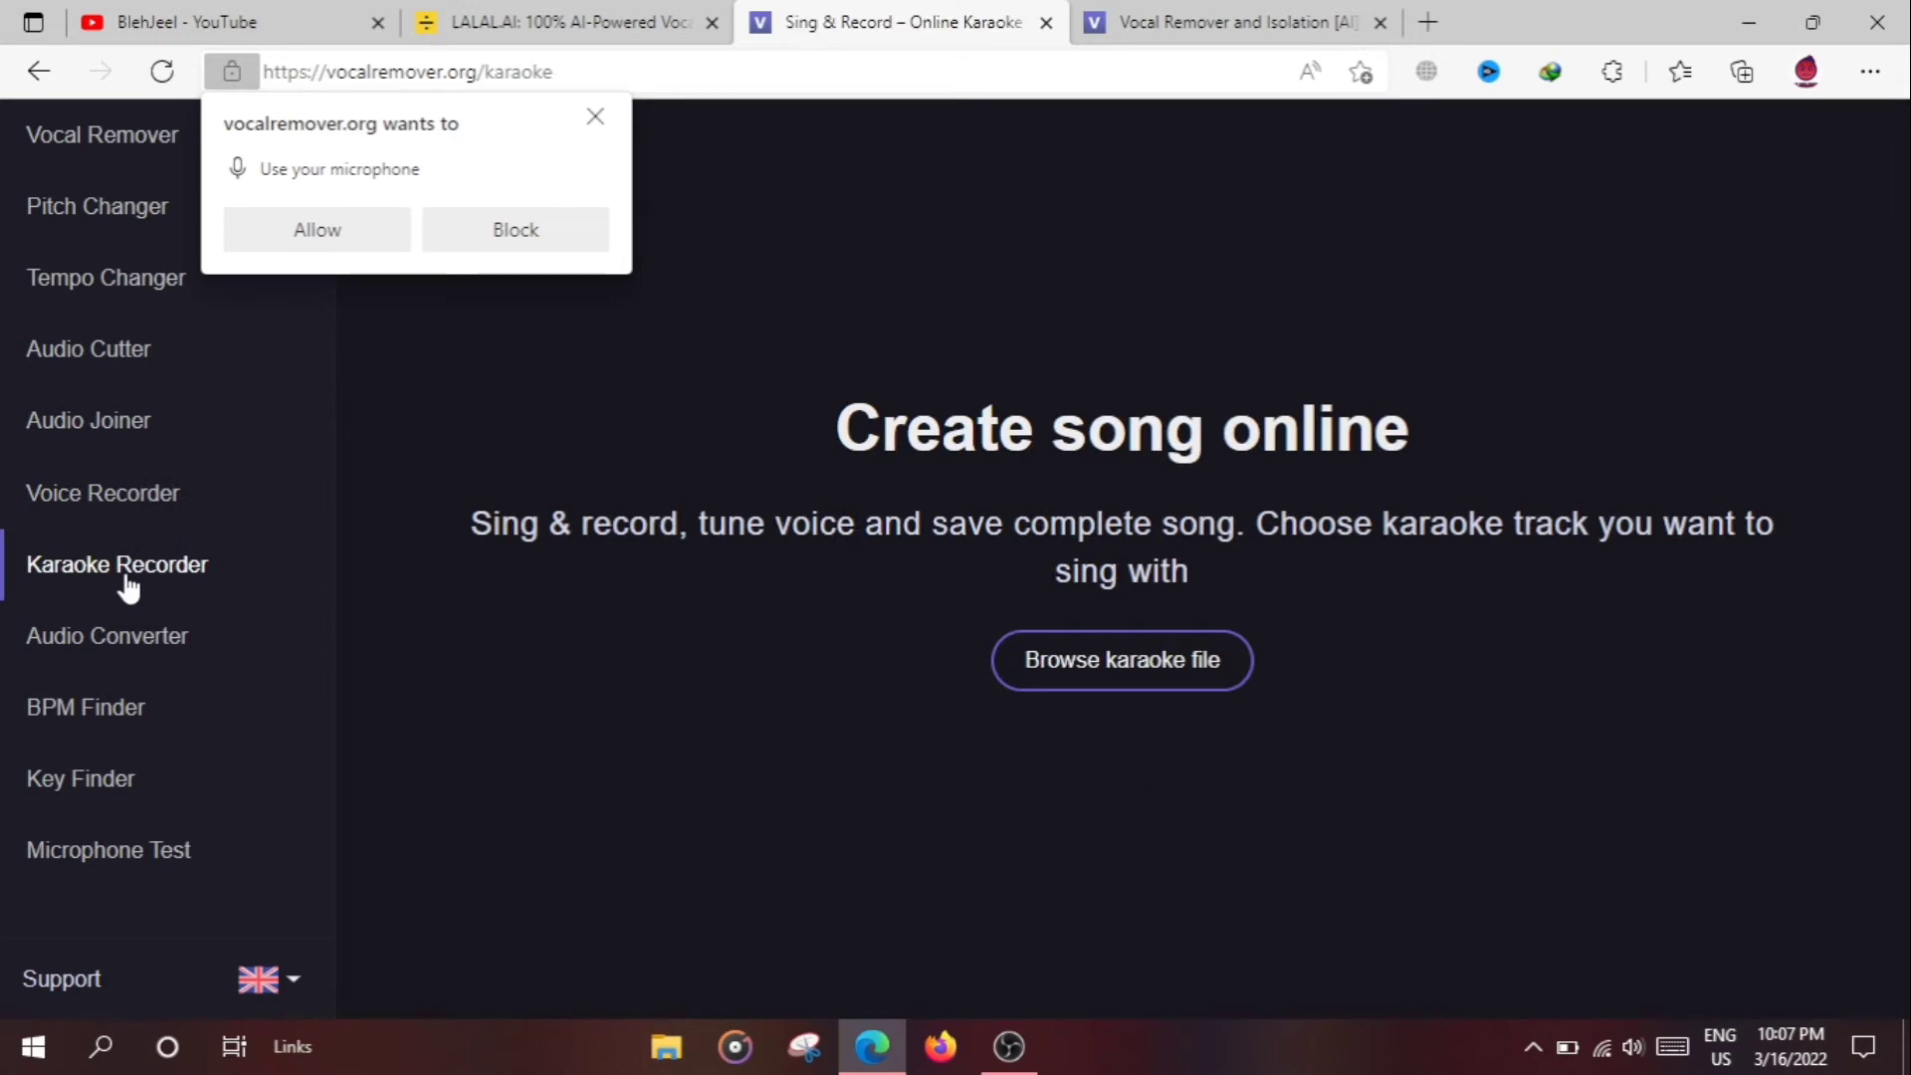
{"action": "left_click", "coordinate": [91, 640]}
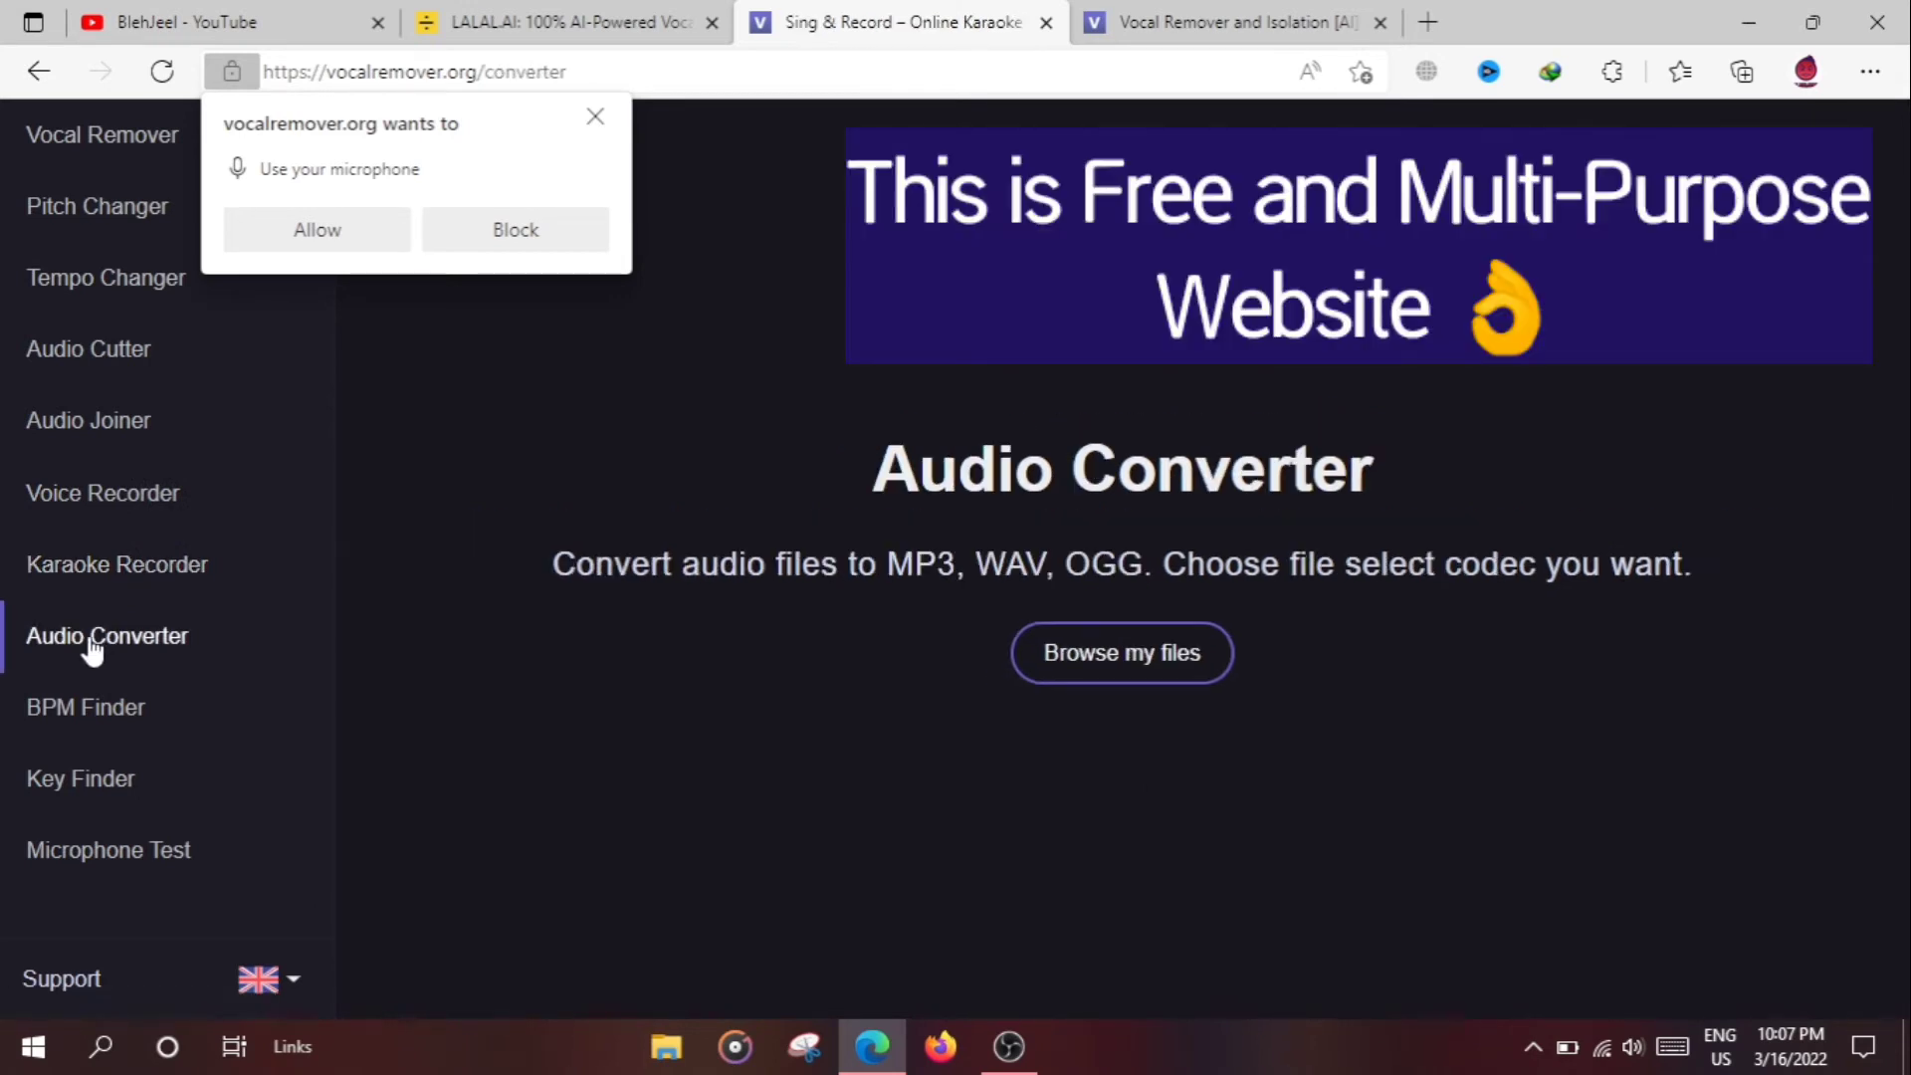
{"action": "left_click", "coordinate": [94, 722]}
{"action": "left_click", "coordinate": [68, 784]}
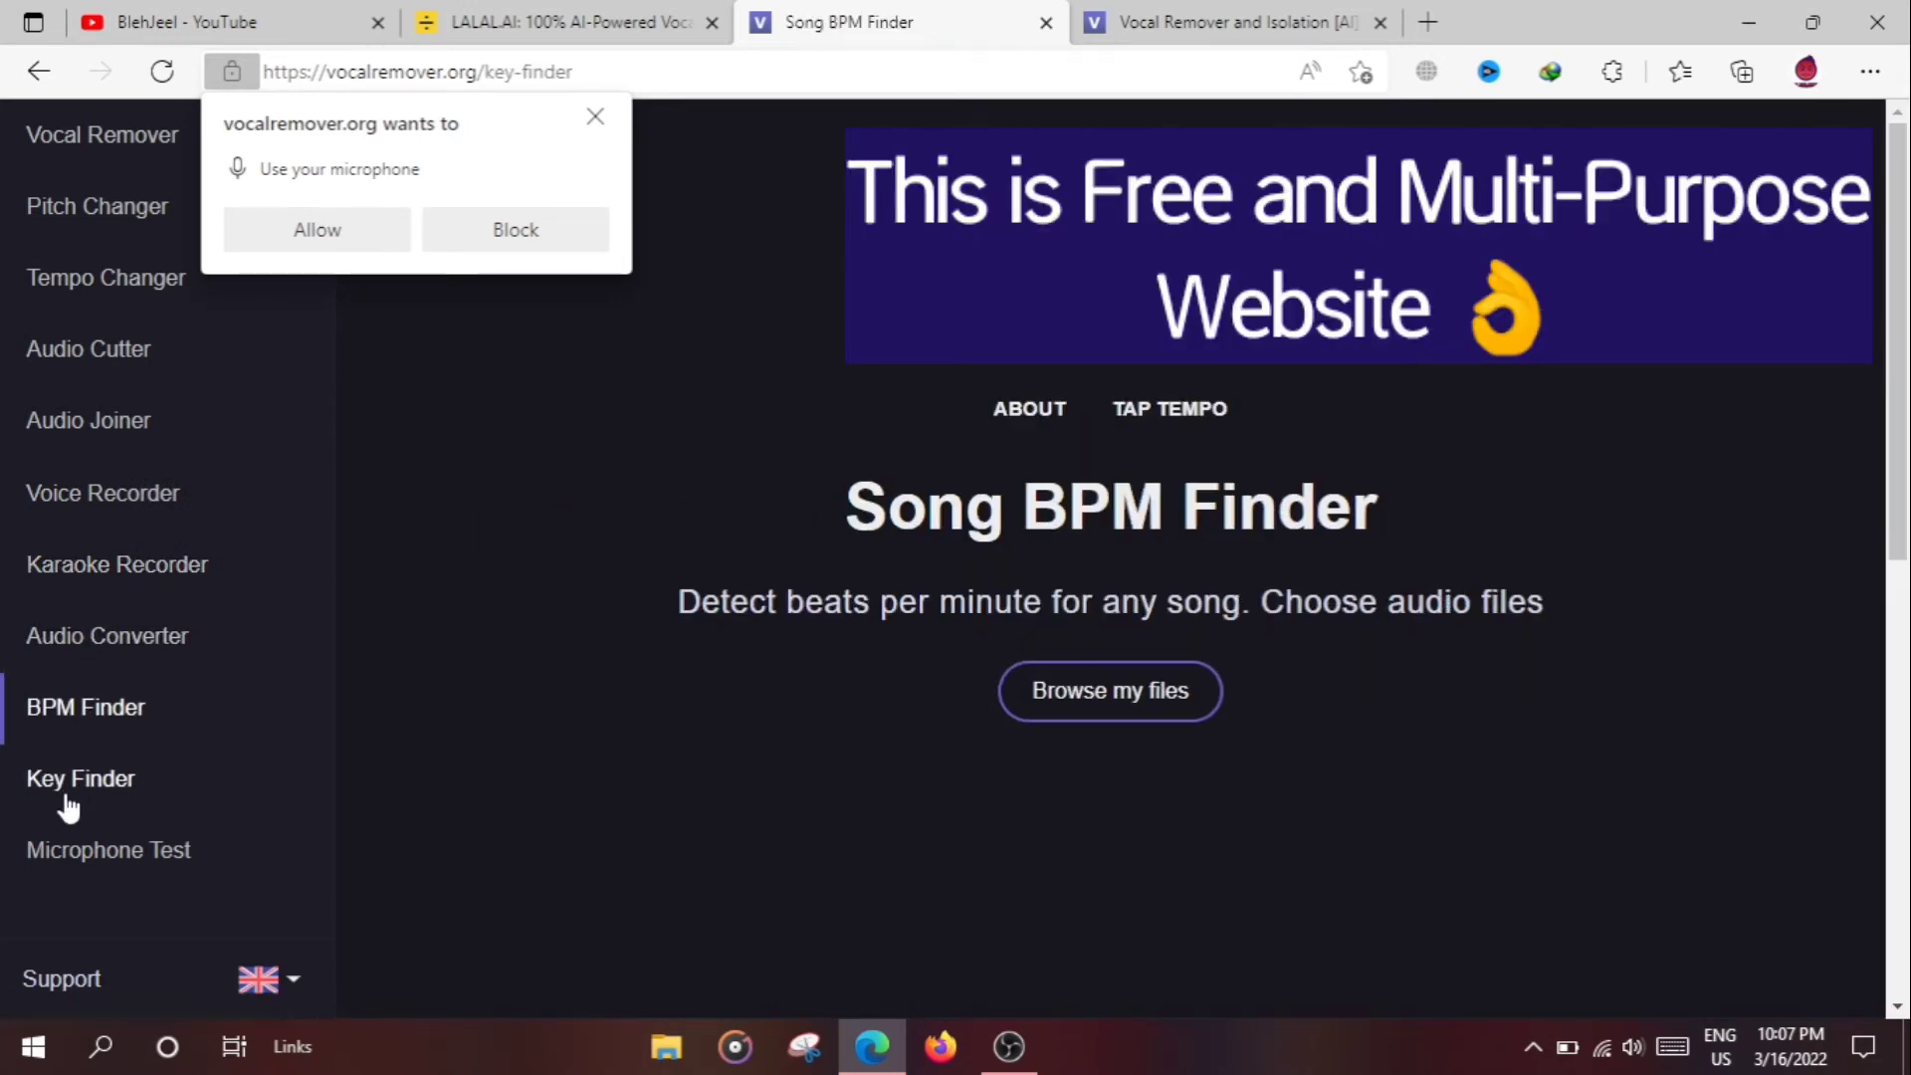
{"action": "left_click", "coordinate": [67, 858]}
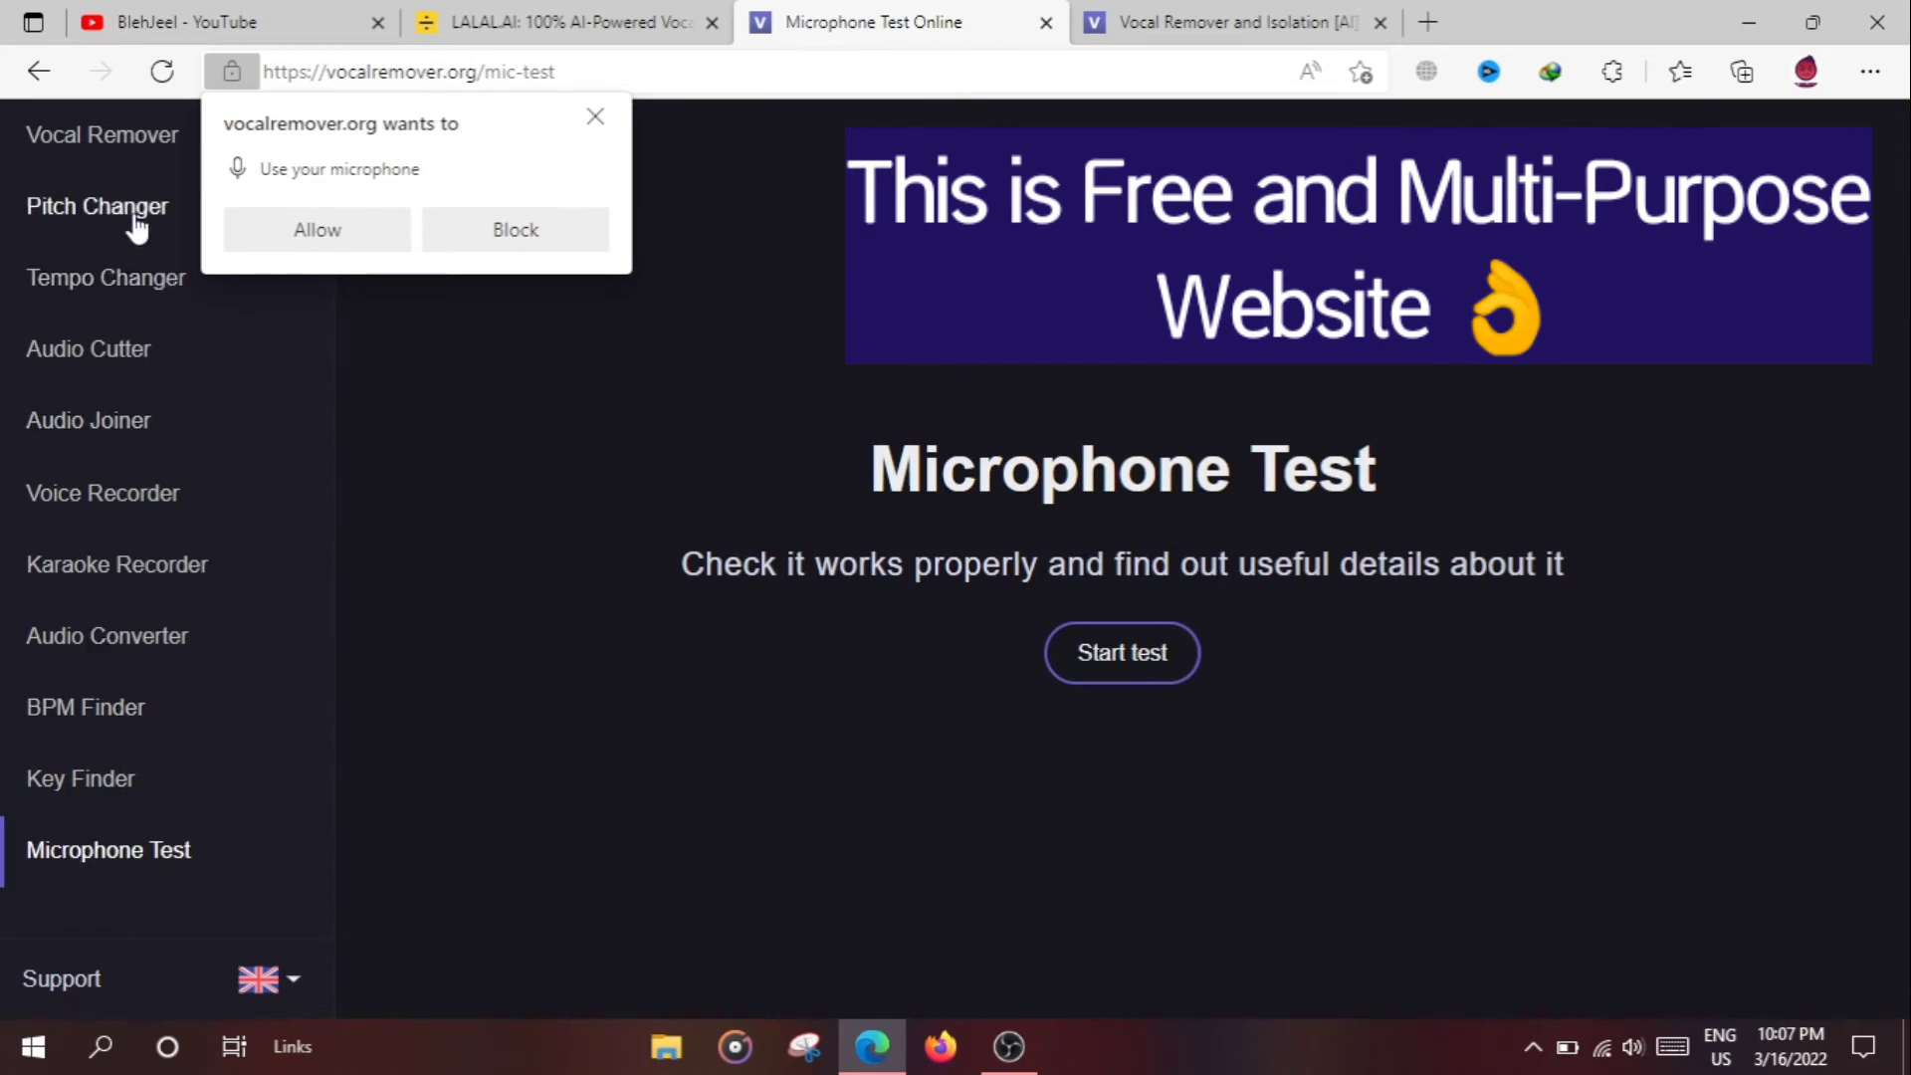
{"action": "left_click", "coordinate": [102, 135]}
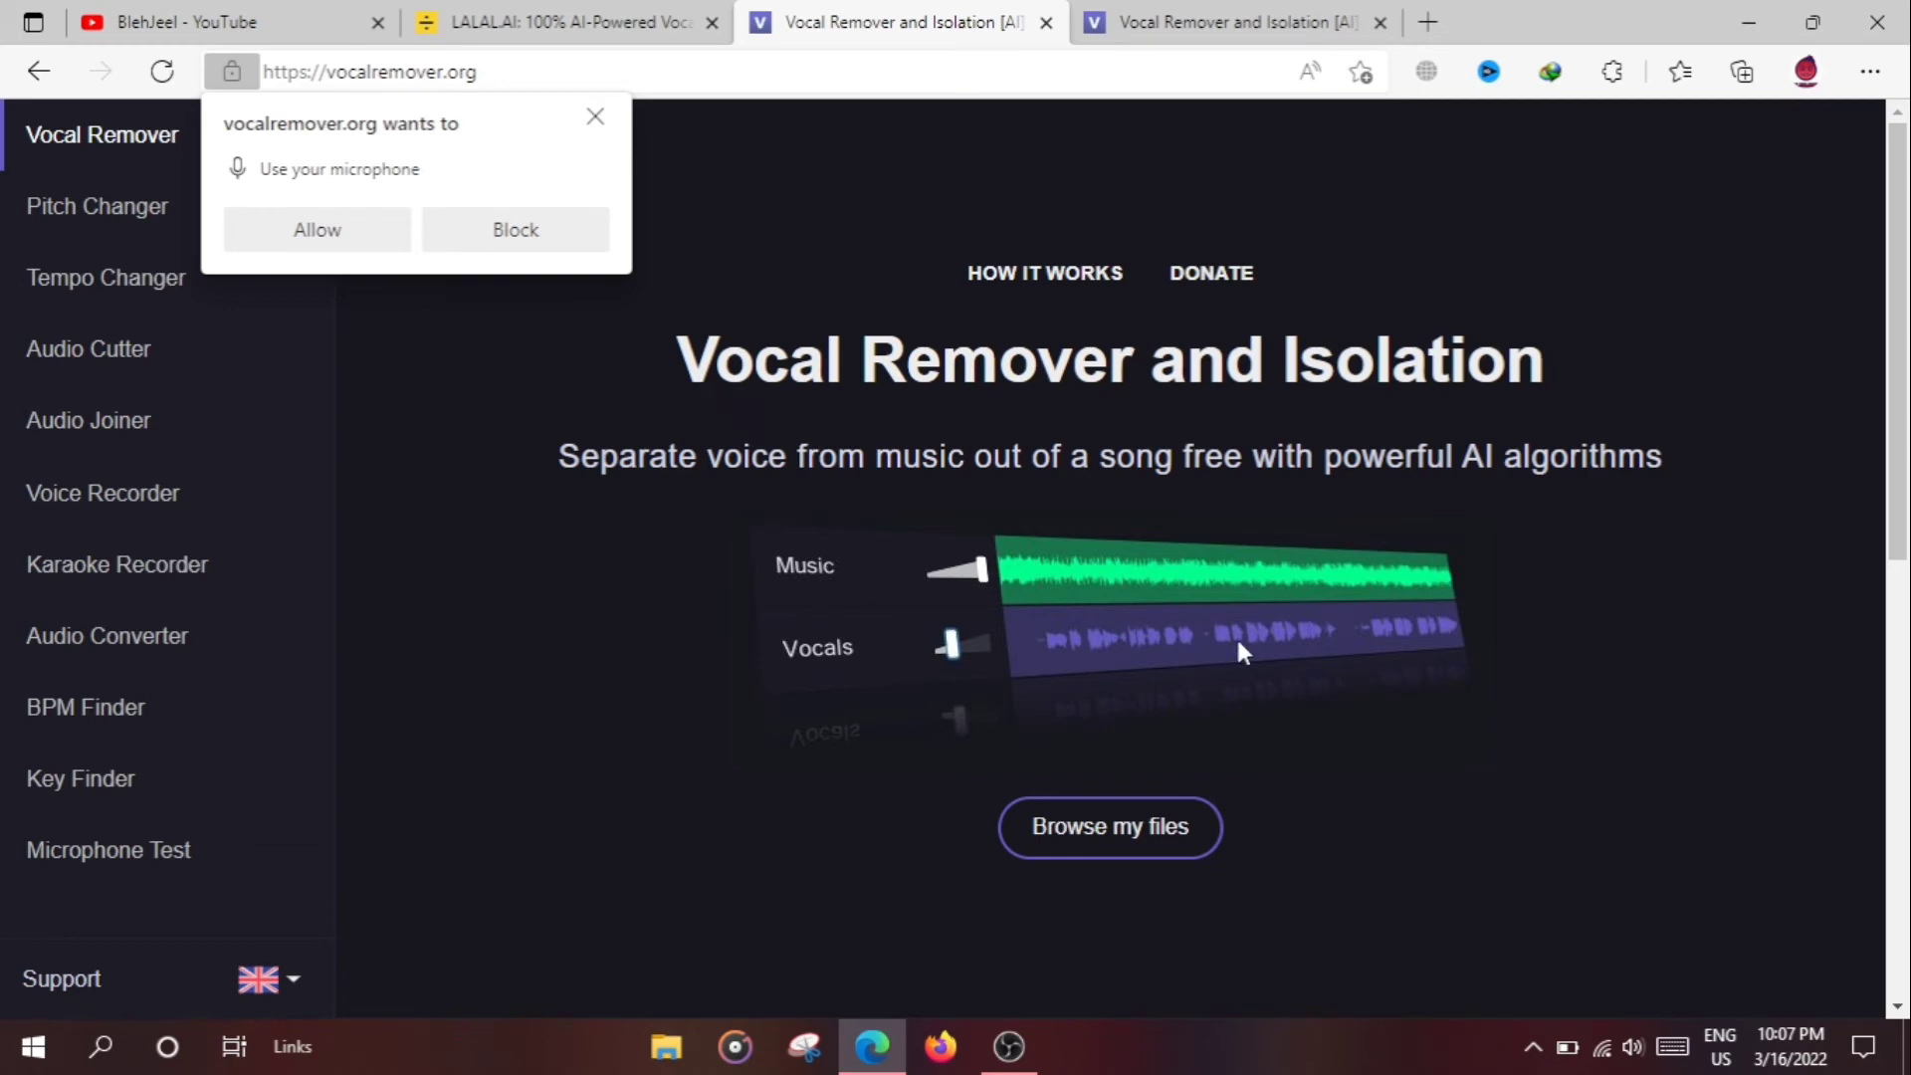
{"action": "left_click", "coordinate": [1088, 829]}
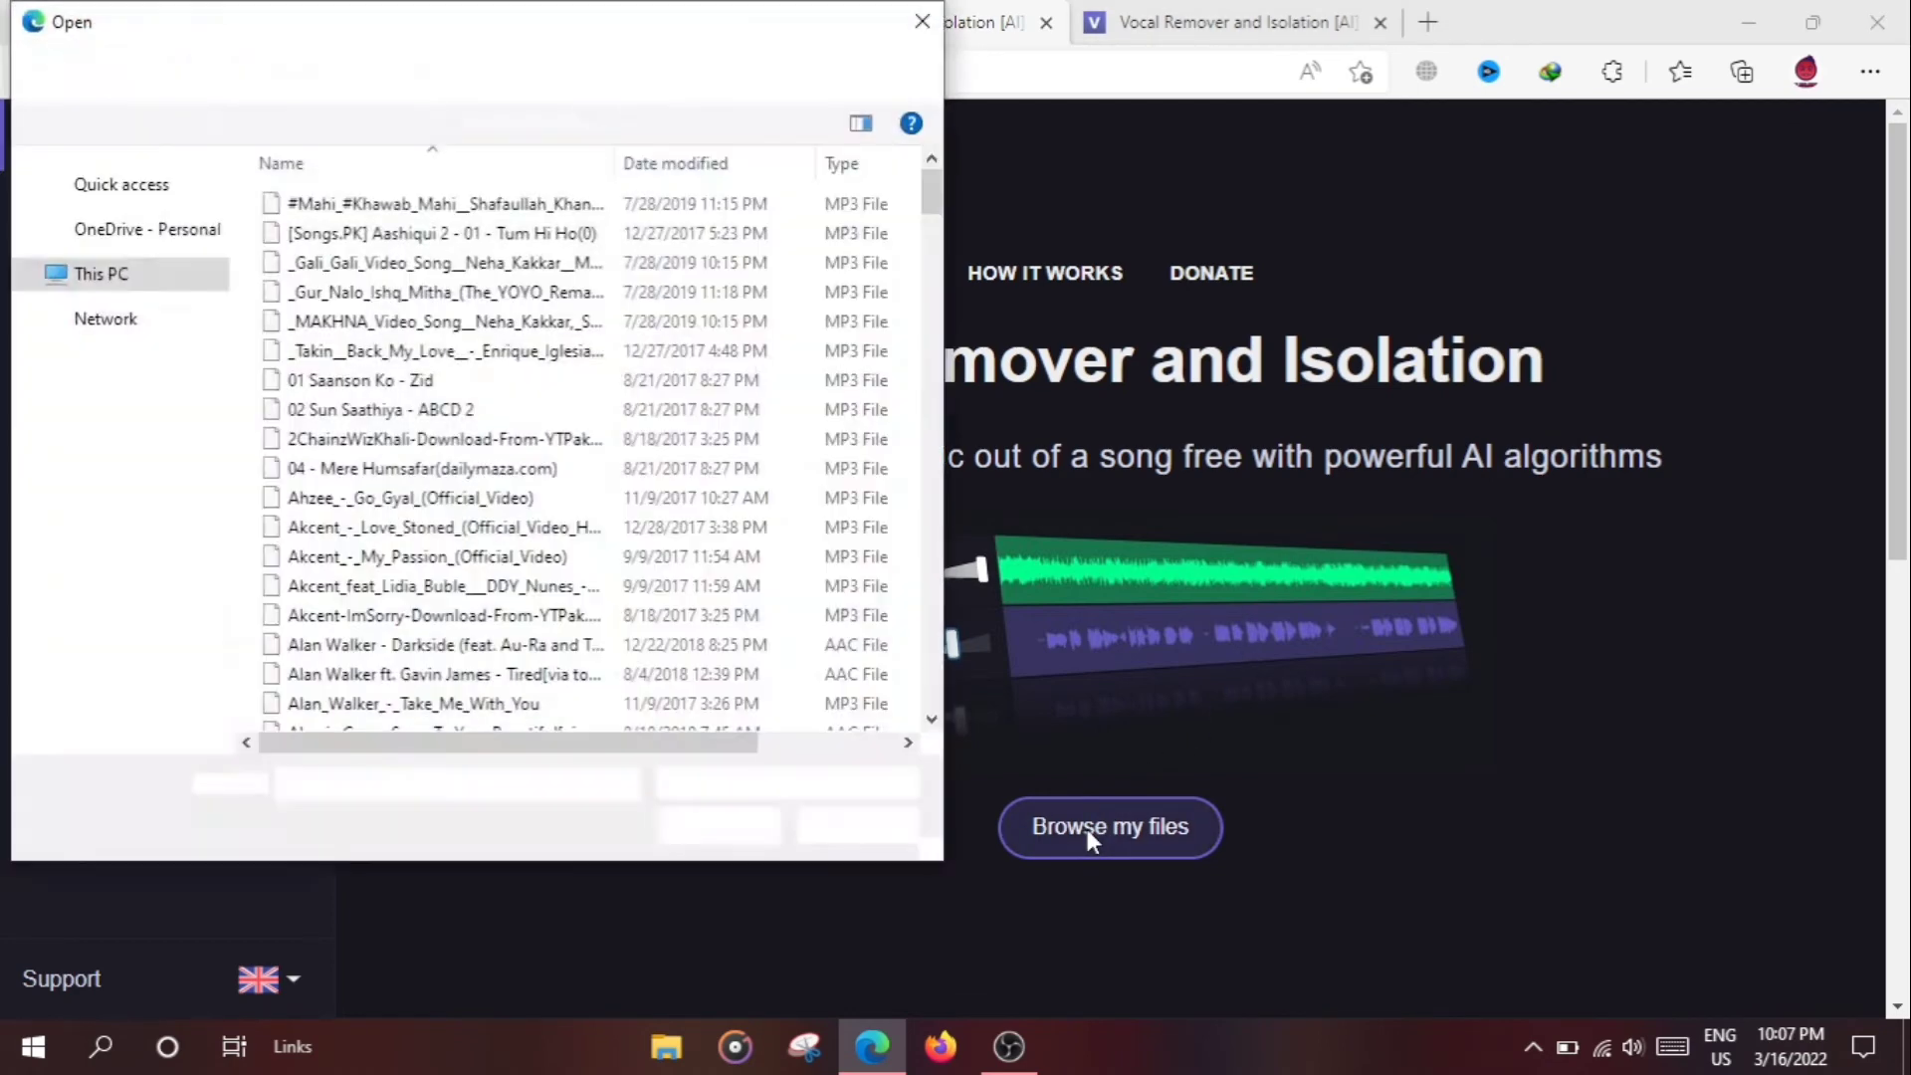
{"action": "left_click", "coordinate": [921, 22]}
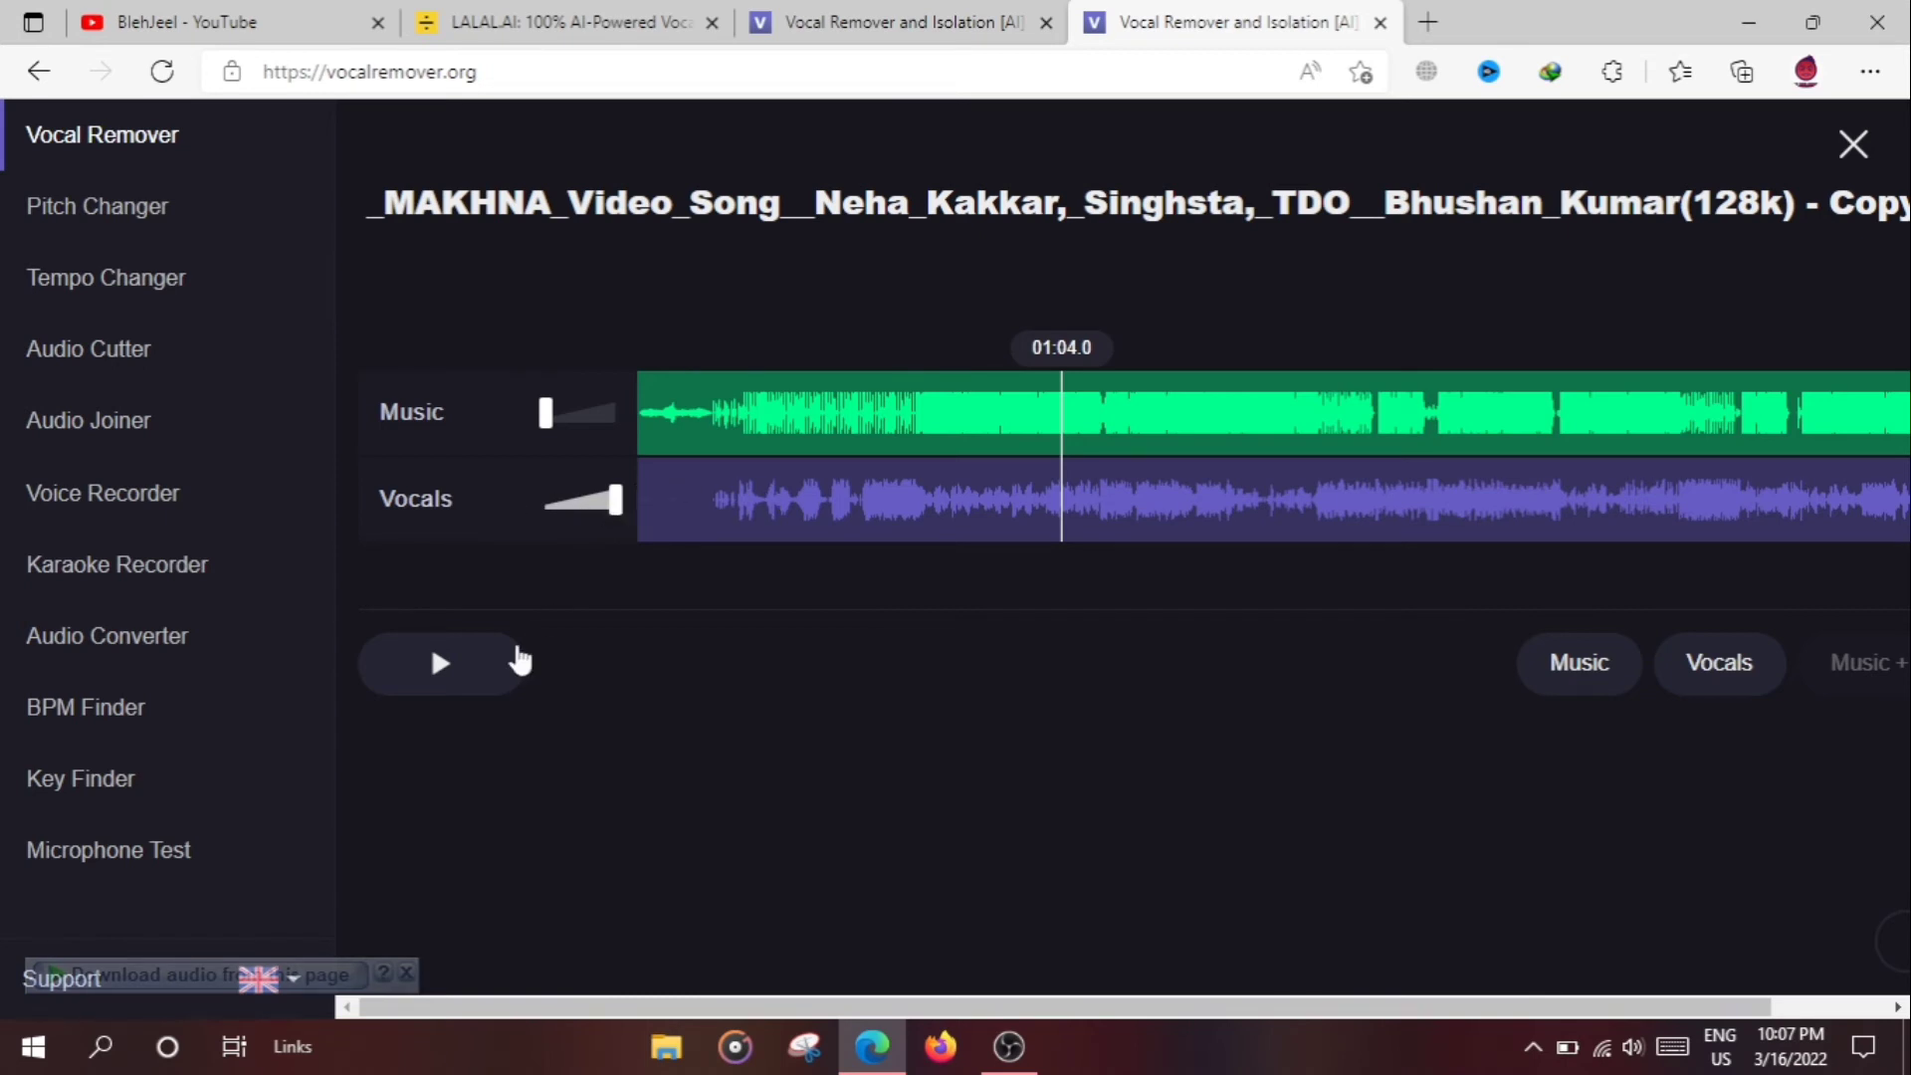
Step: Play the isolated MAKHNA vocals, skipping through 01:14, 01:21, 01:50 and 02:07, and pause at 02:08.4
{"action": "left_click", "coordinate": [448, 670]}
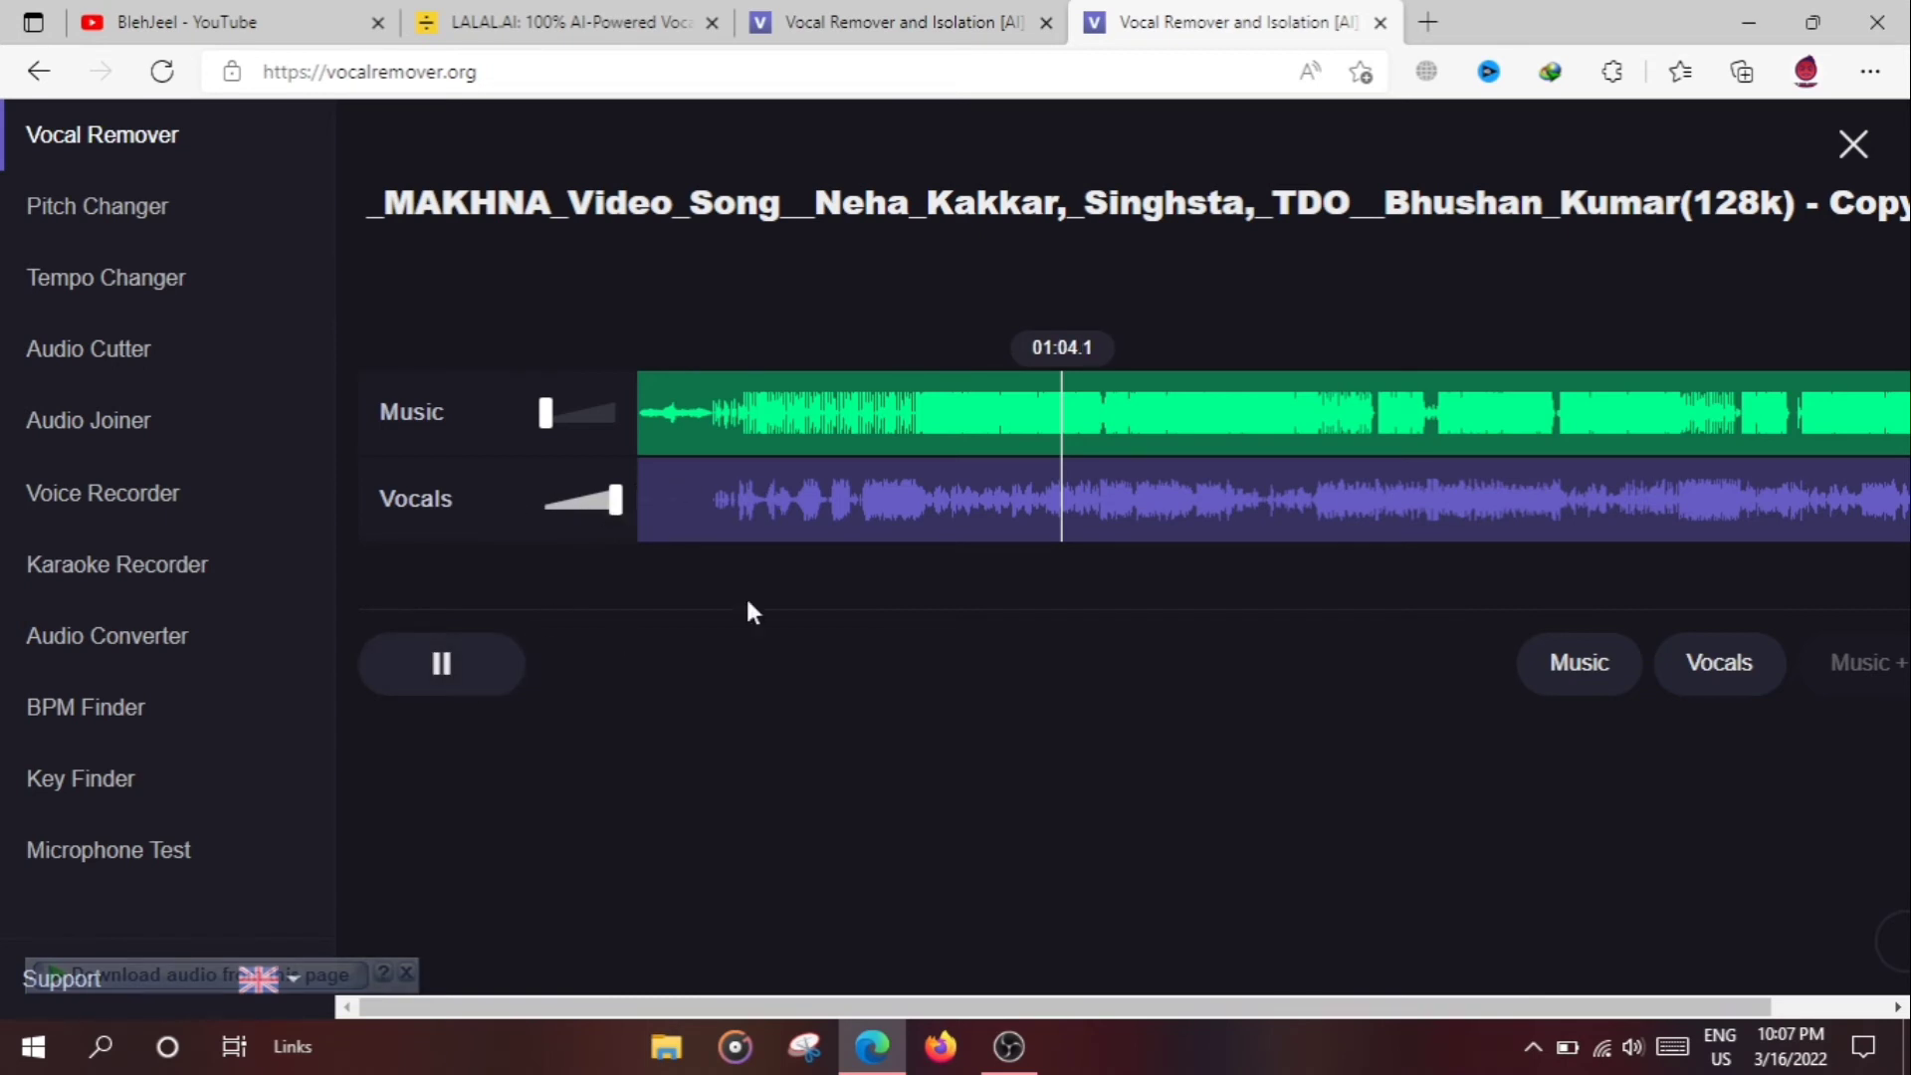
{"action": "left_click", "coordinate": [1128, 487]}
{"action": "left_click", "coordinate": [1174, 510]}
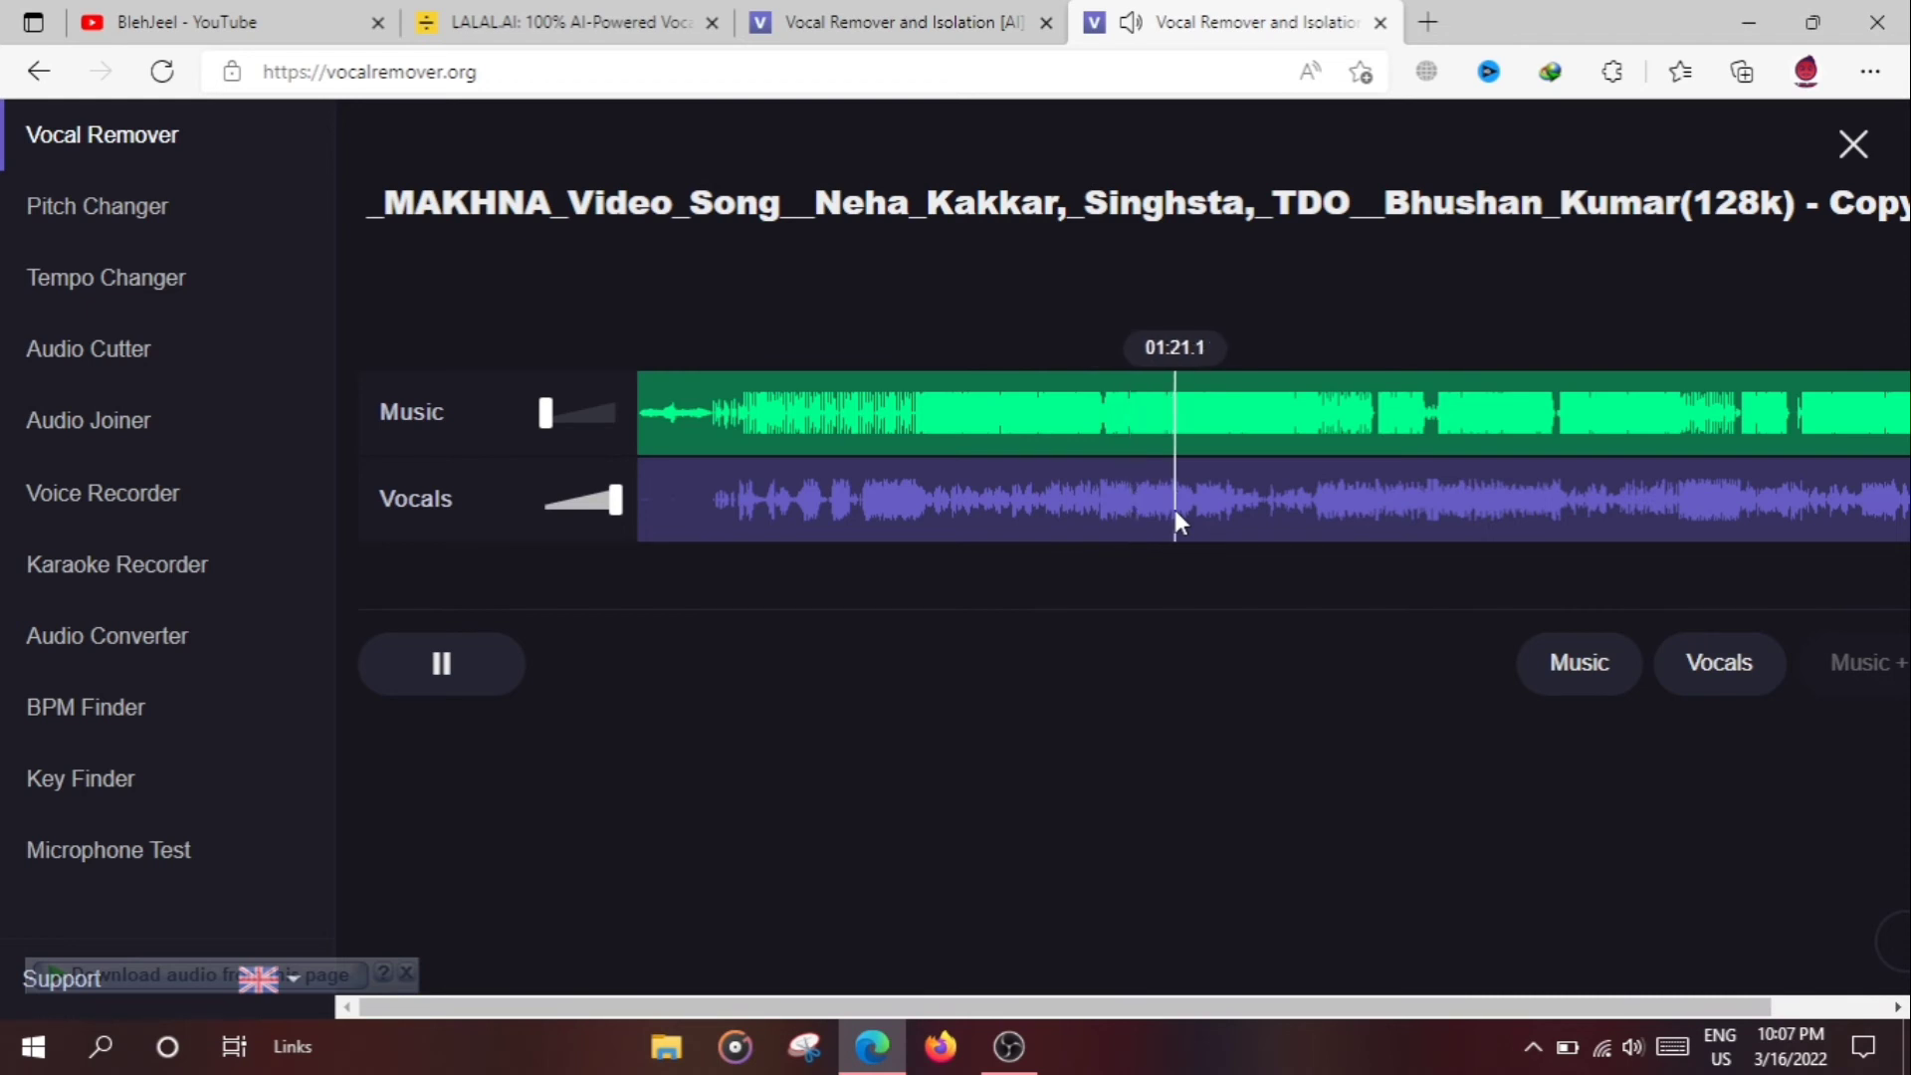
{"action": "left_click", "coordinate": [1367, 505]}
{"action": "left_click", "coordinate": [1480, 511]}
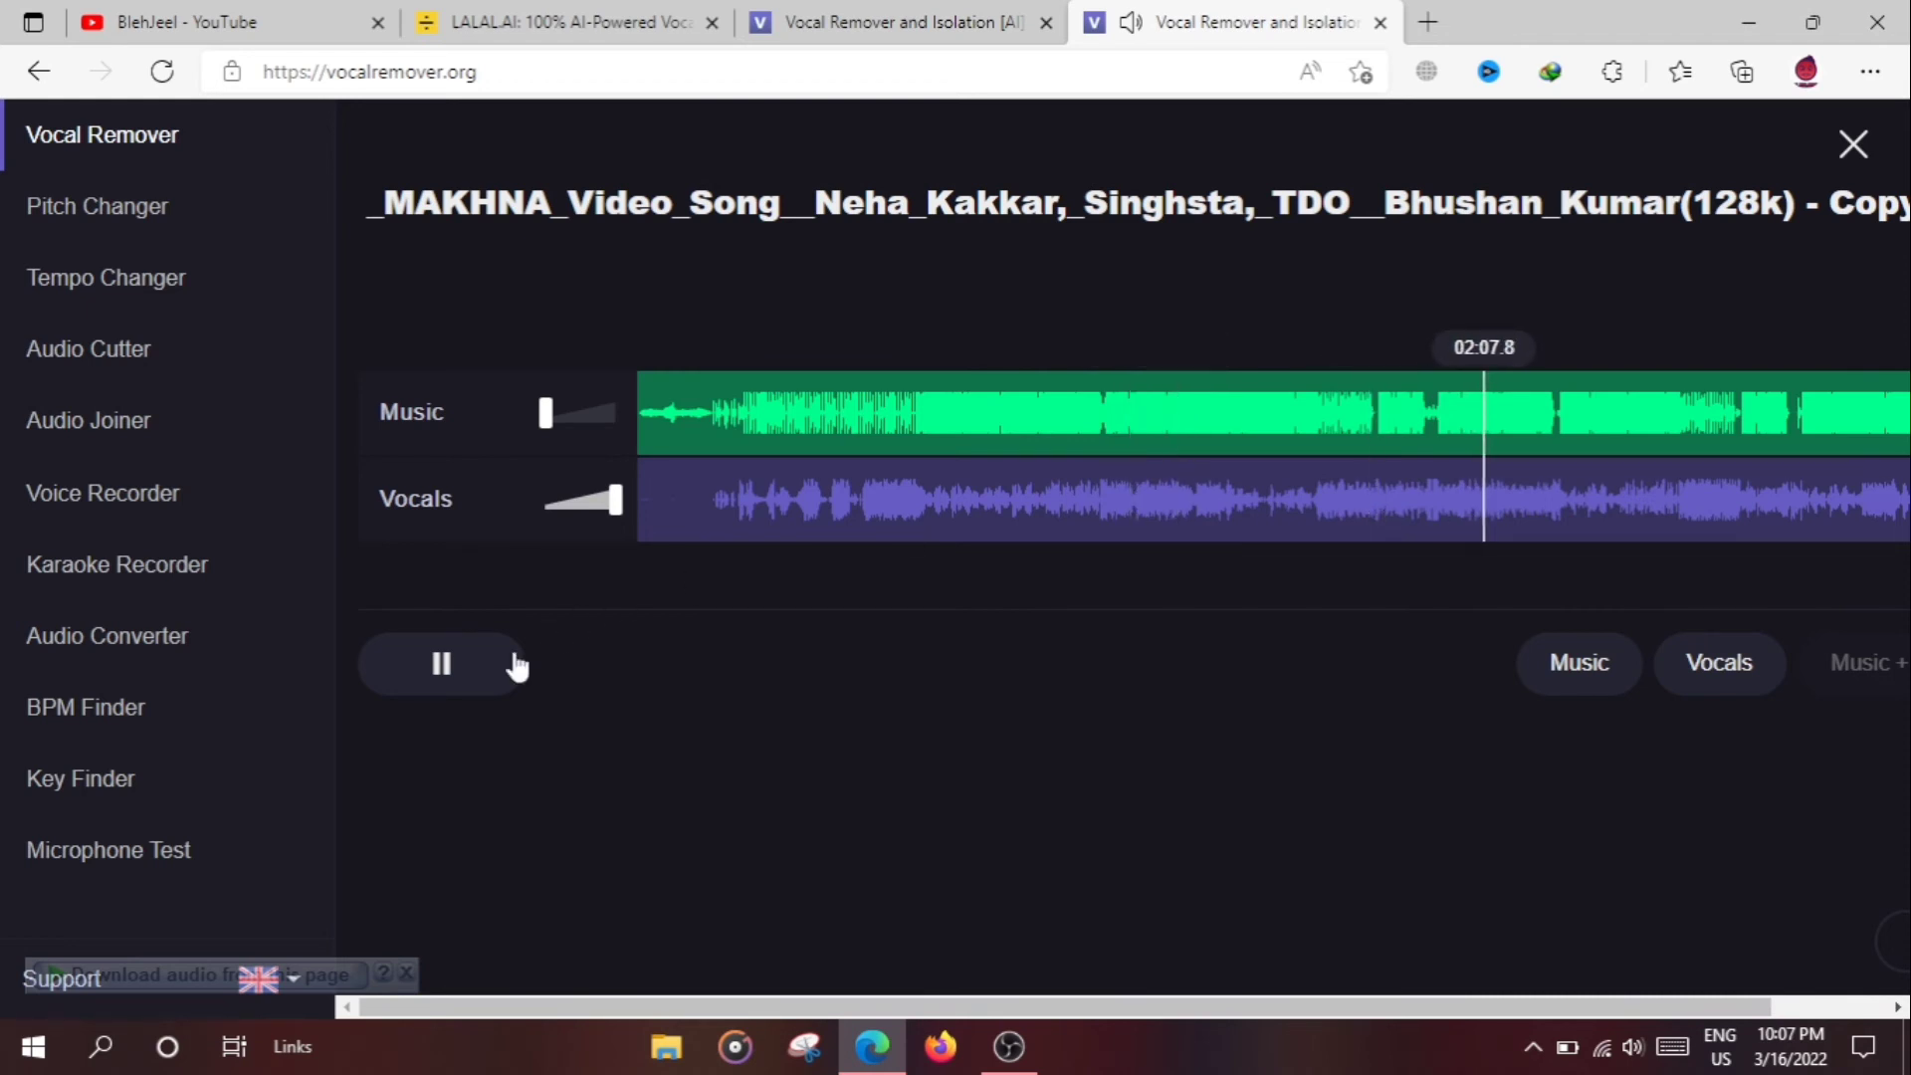
{"action": "left_click", "coordinate": [463, 667]}
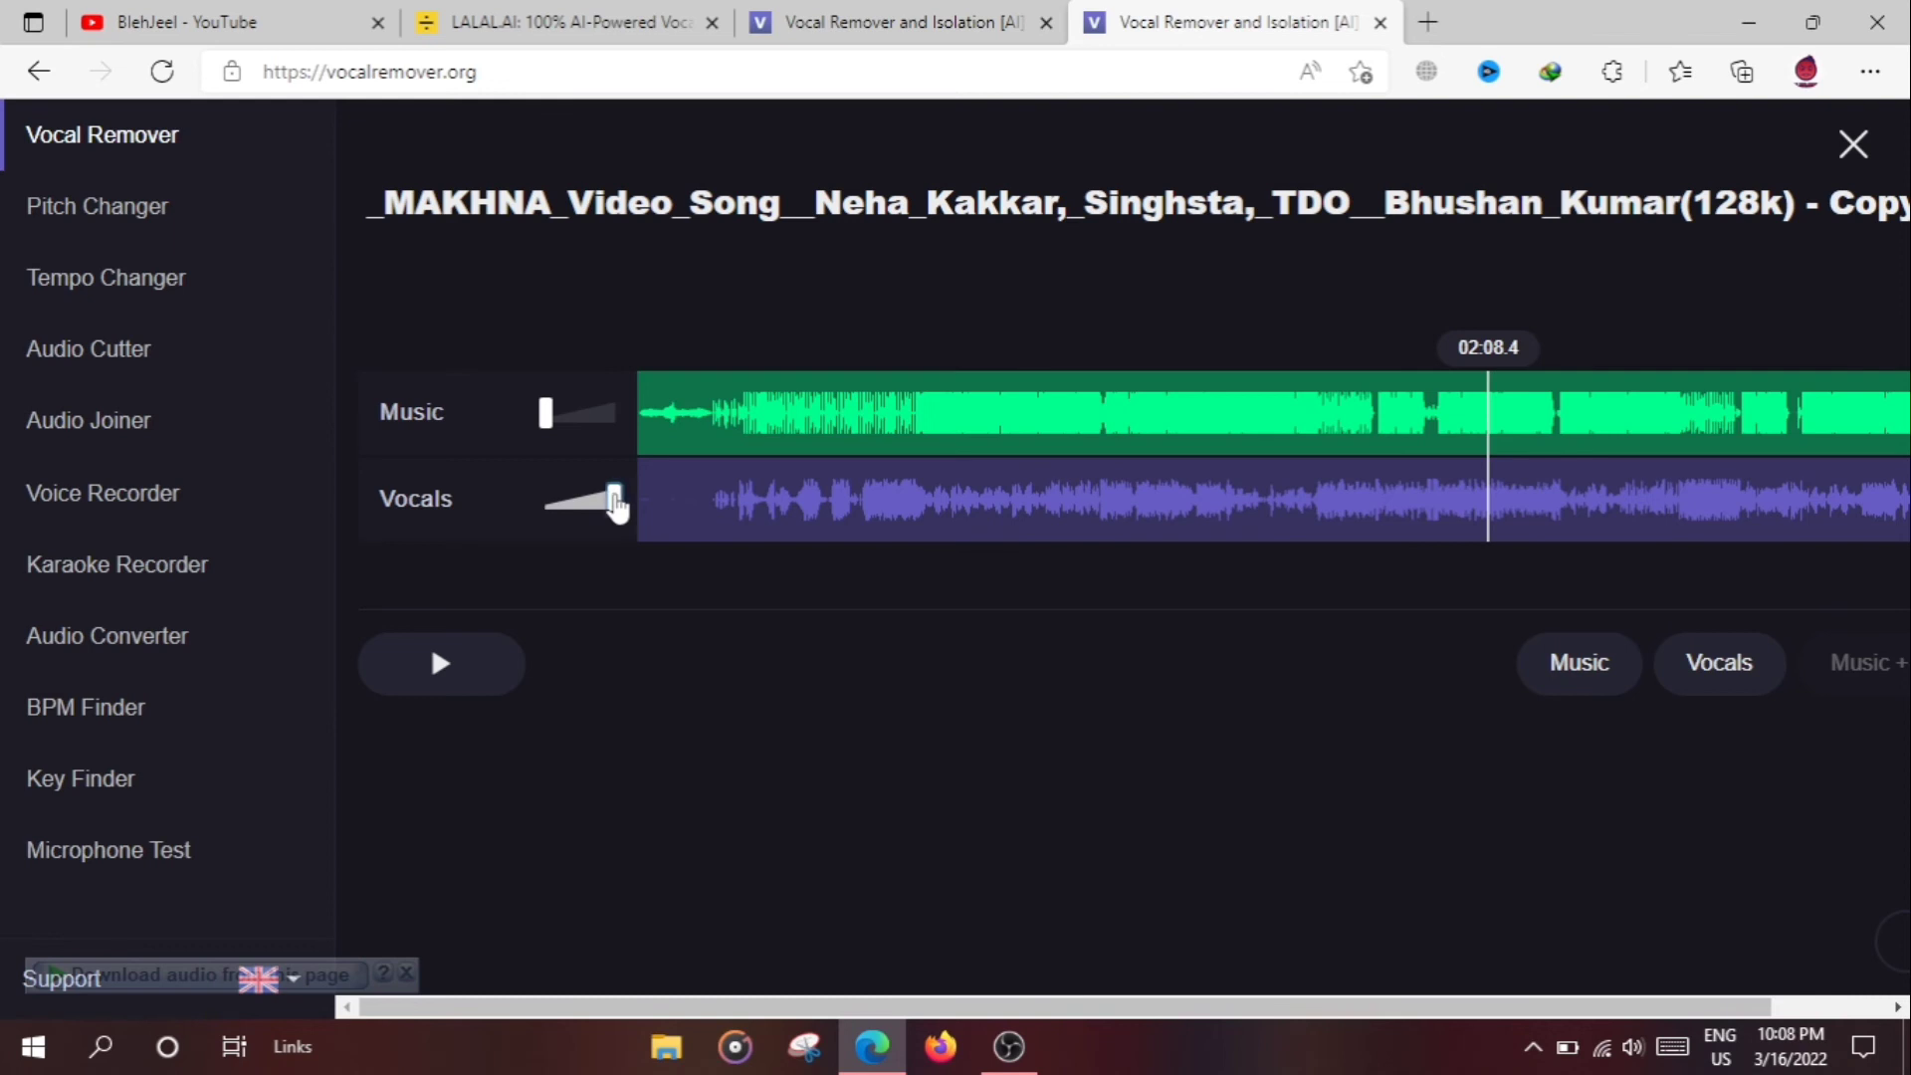
Step: Mute the vocals, raise the music to full, and play the music-only track from 01:21.9
{"action": "left_click_drag", "start_coordinate": [617, 506], "coordinate": [467, 517]}
{"action": "left_click_drag", "start_coordinate": [545, 425], "coordinate": [616, 419]}
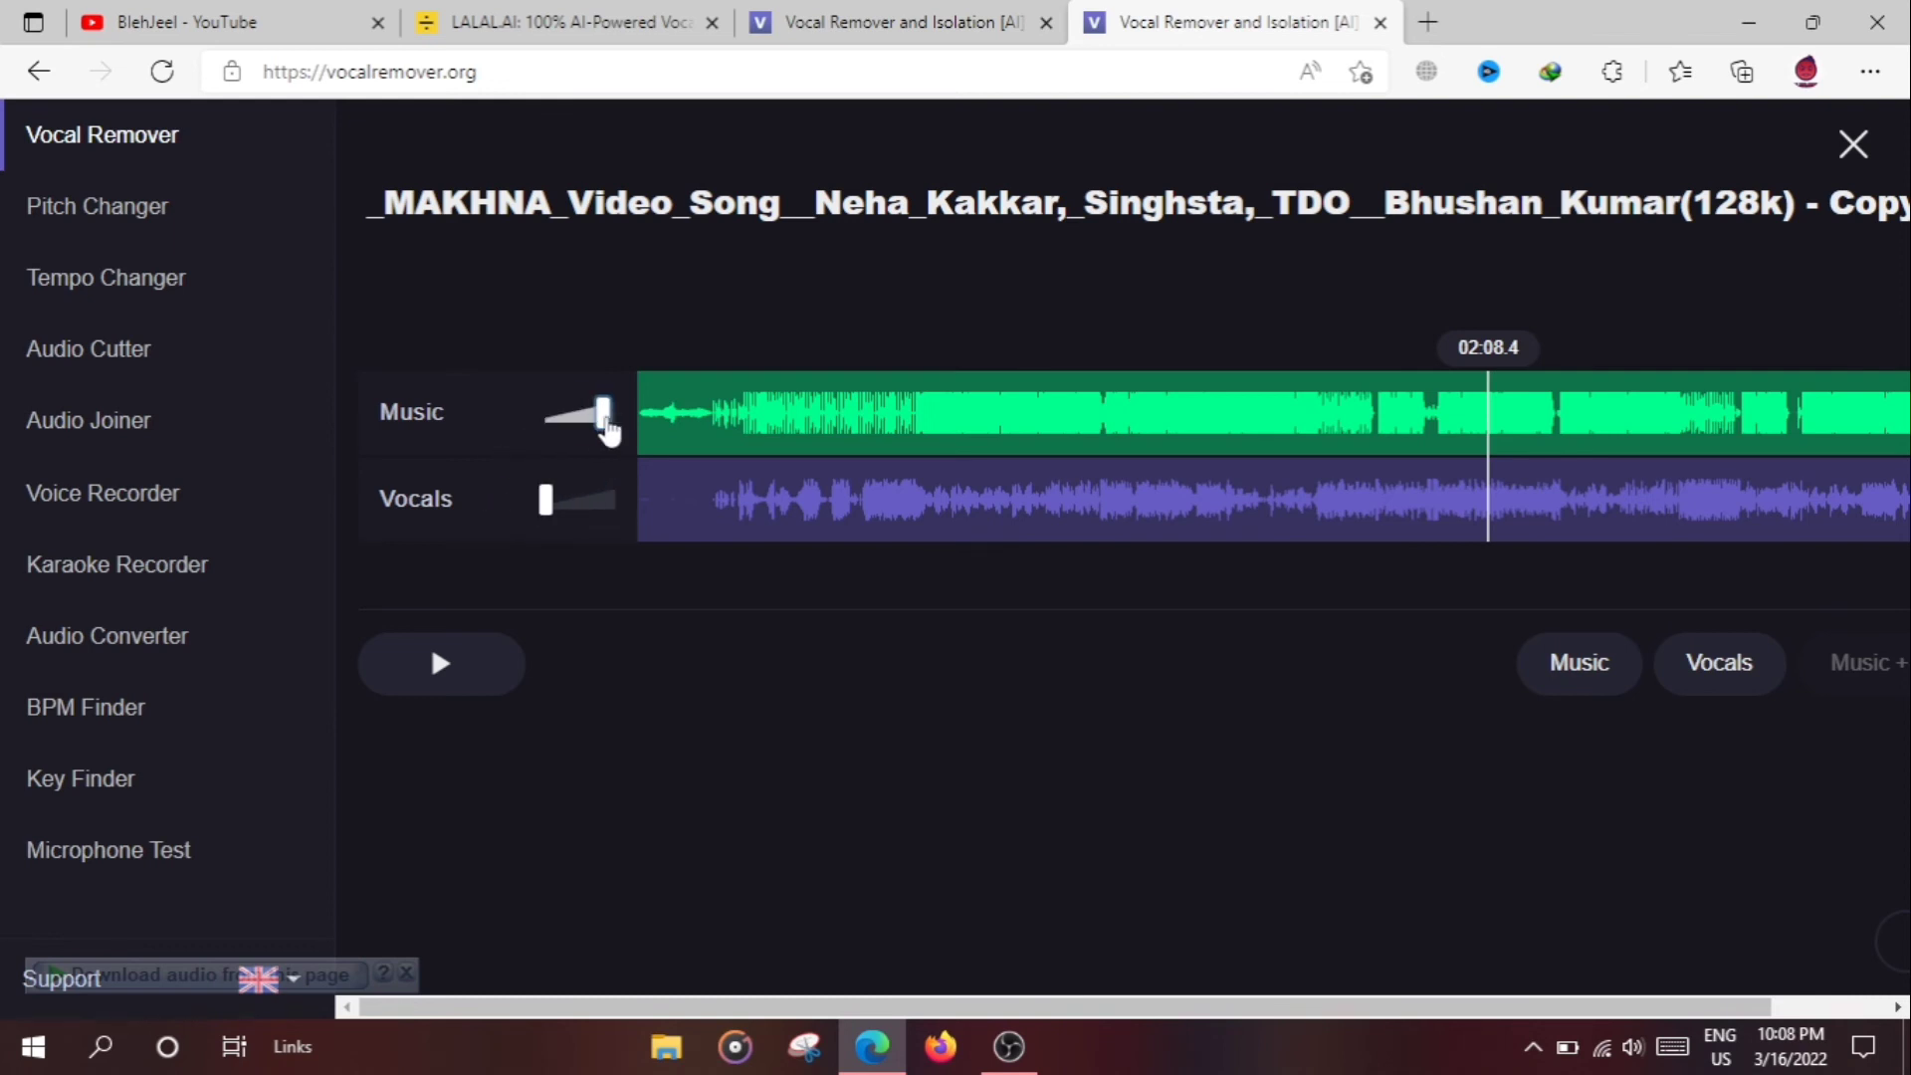
{"action": "left_click", "coordinate": [1183, 411]}
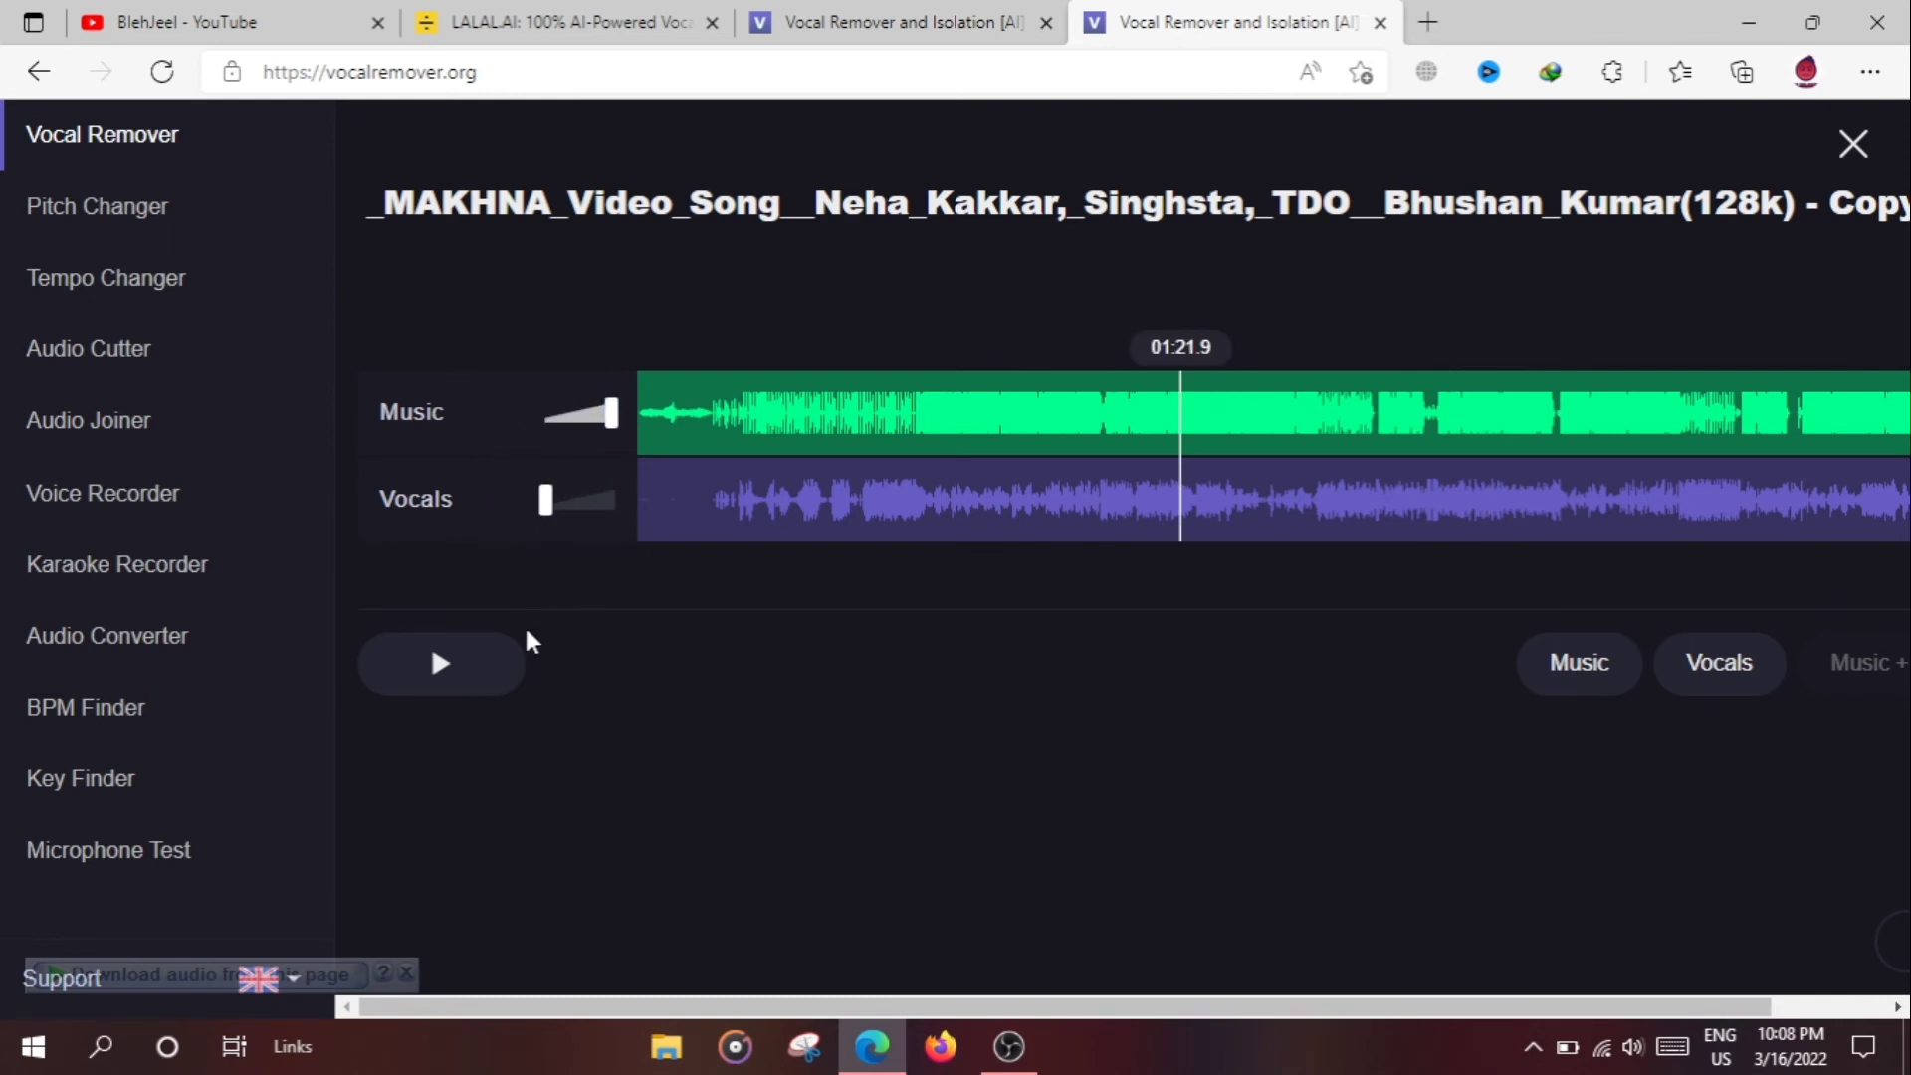
{"action": "left_click", "coordinate": [465, 645]}
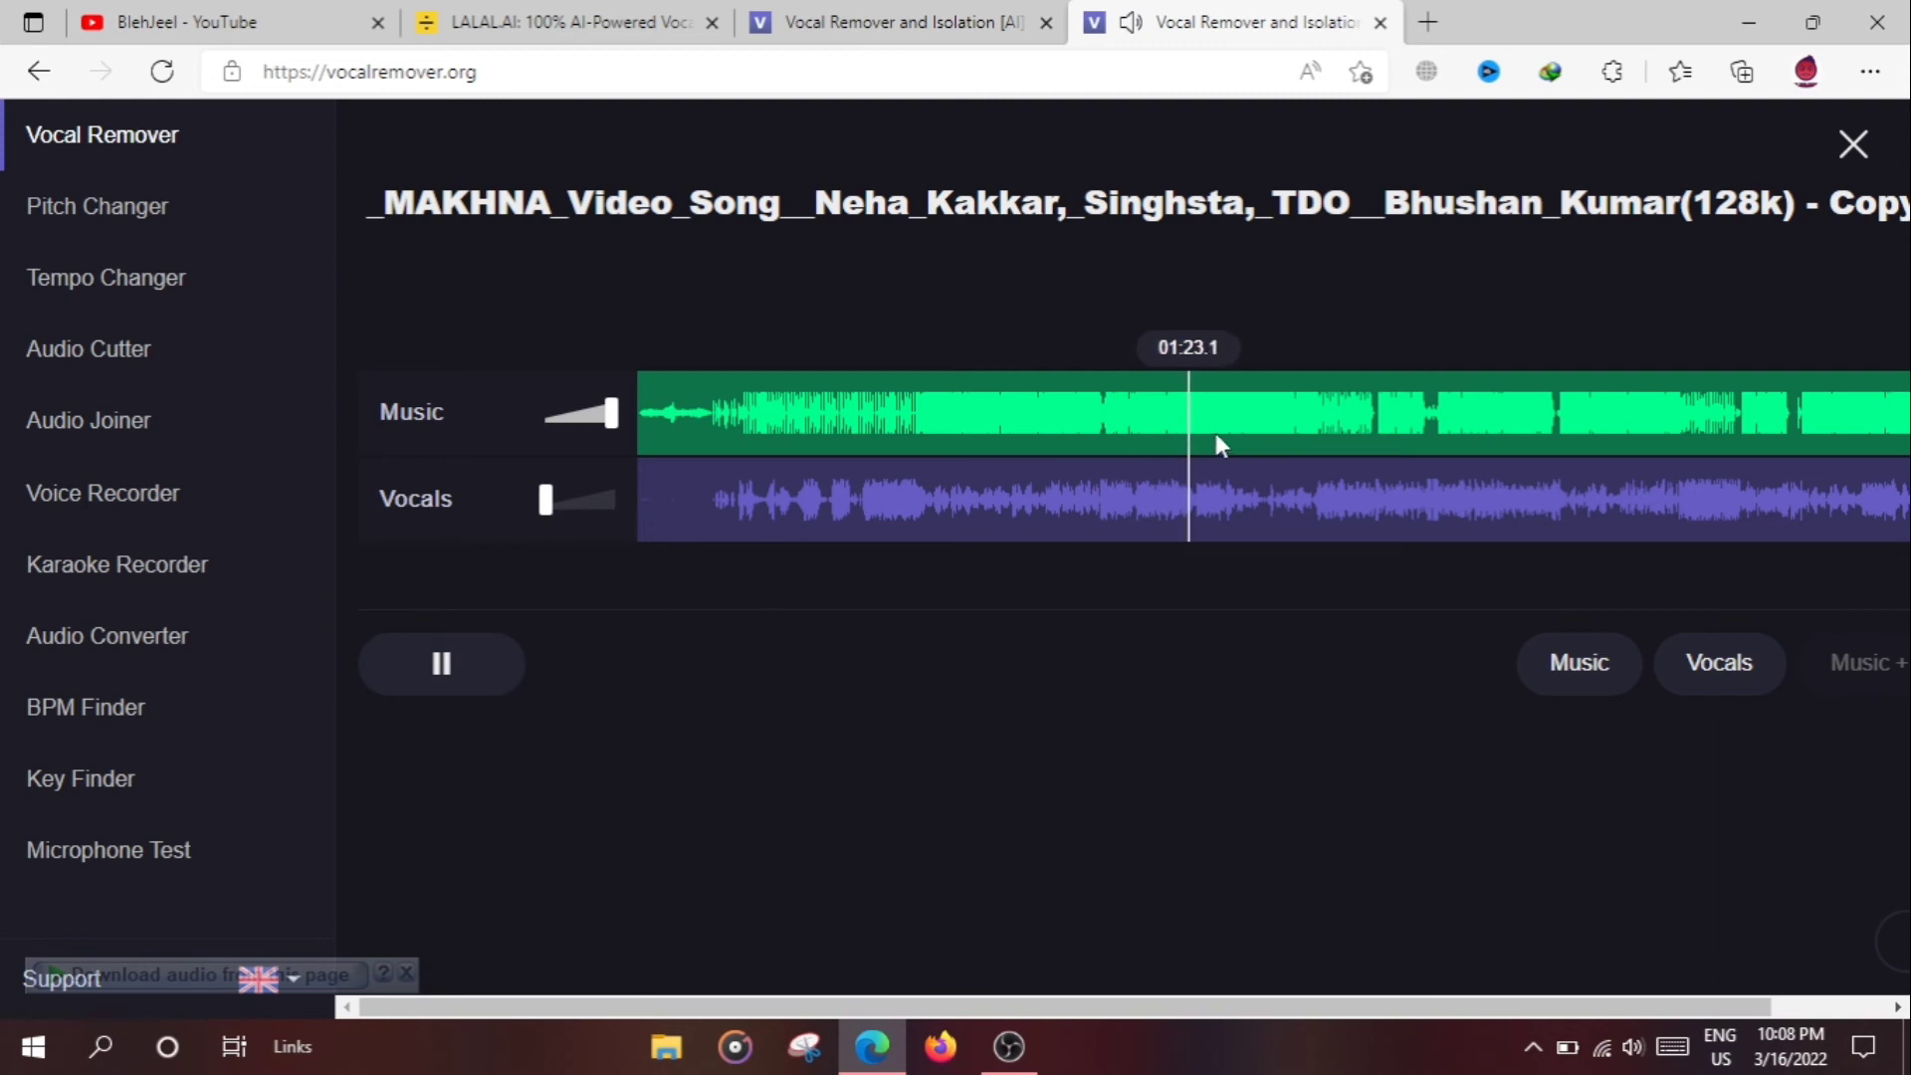
Step: Skip the music track to 01:37 and 02:09, pause at 02:09.7, then go to YouTube's channel page
{"action": "left_click", "coordinate": [1277, 407]}
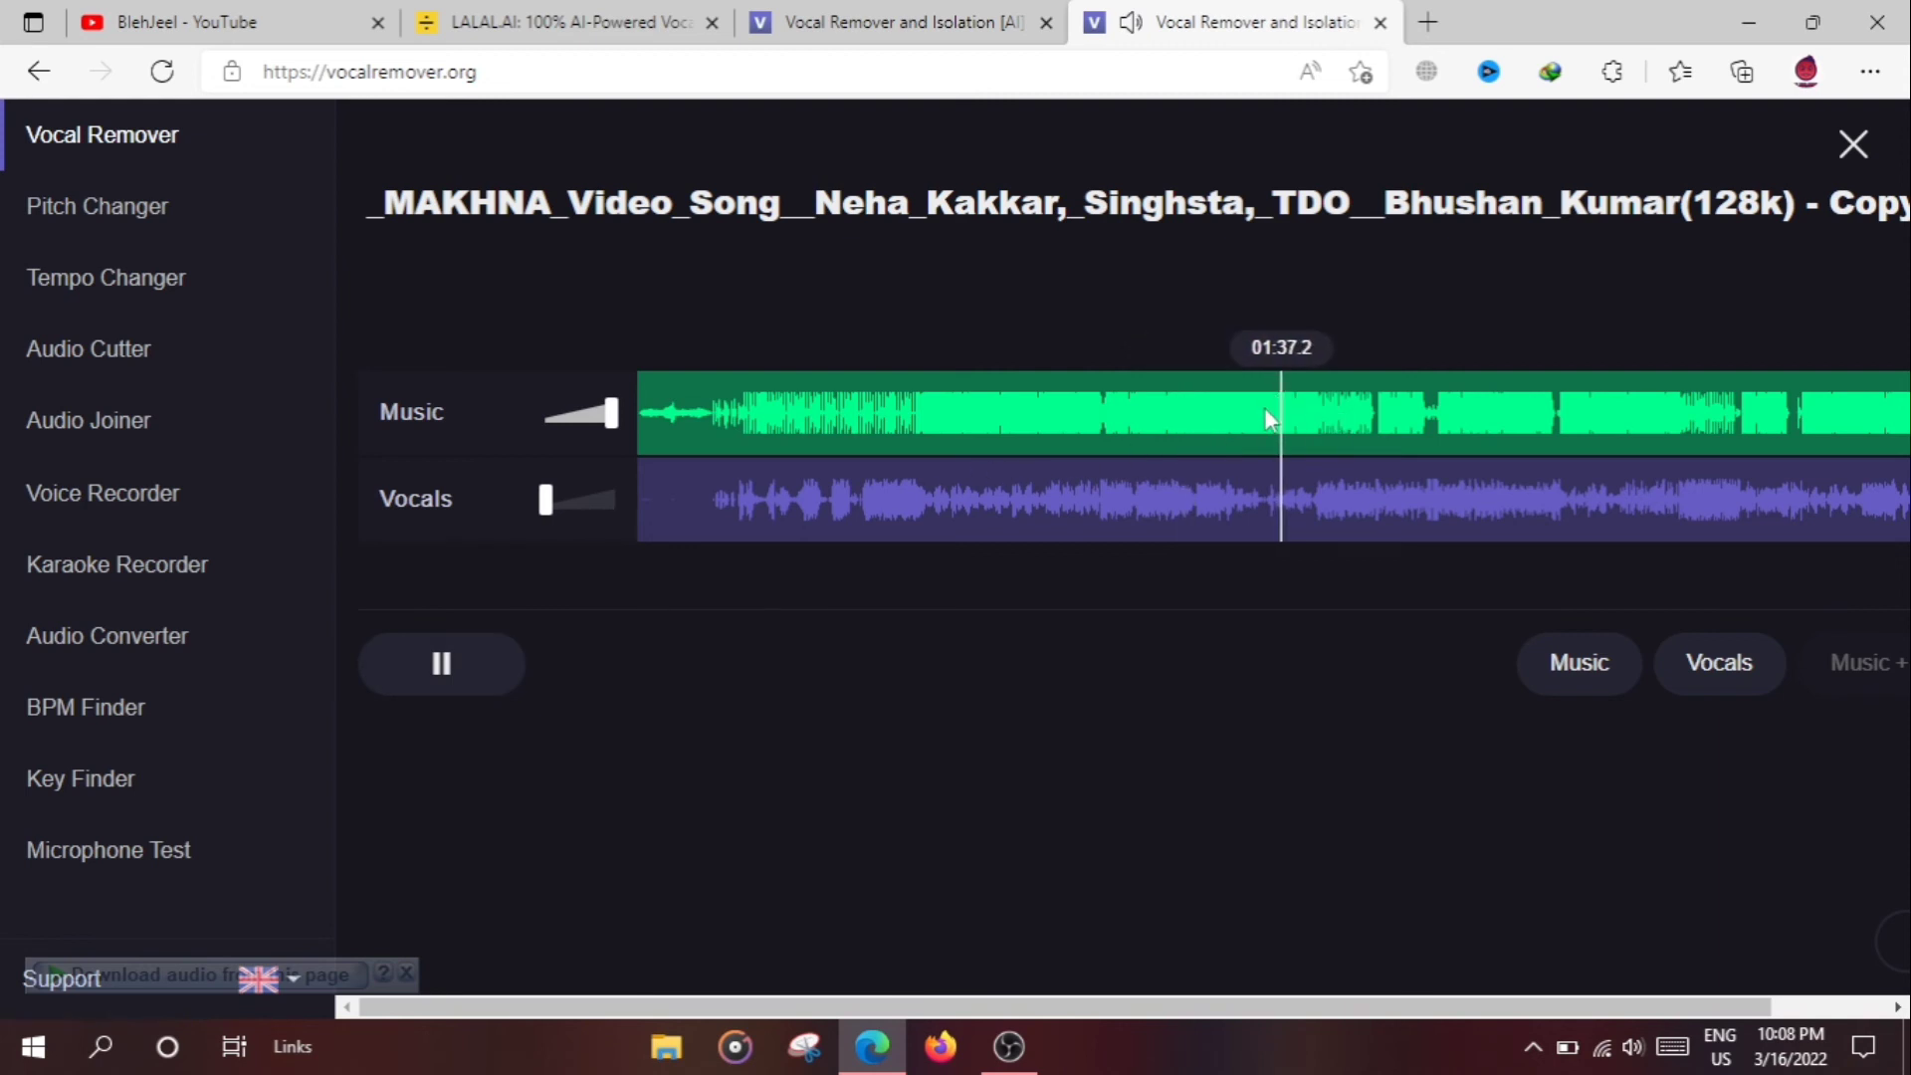
{"action": "left_click", "coordinate": [1490, 408]}
{"action": "left_click", "coordinate": [453, 662]}
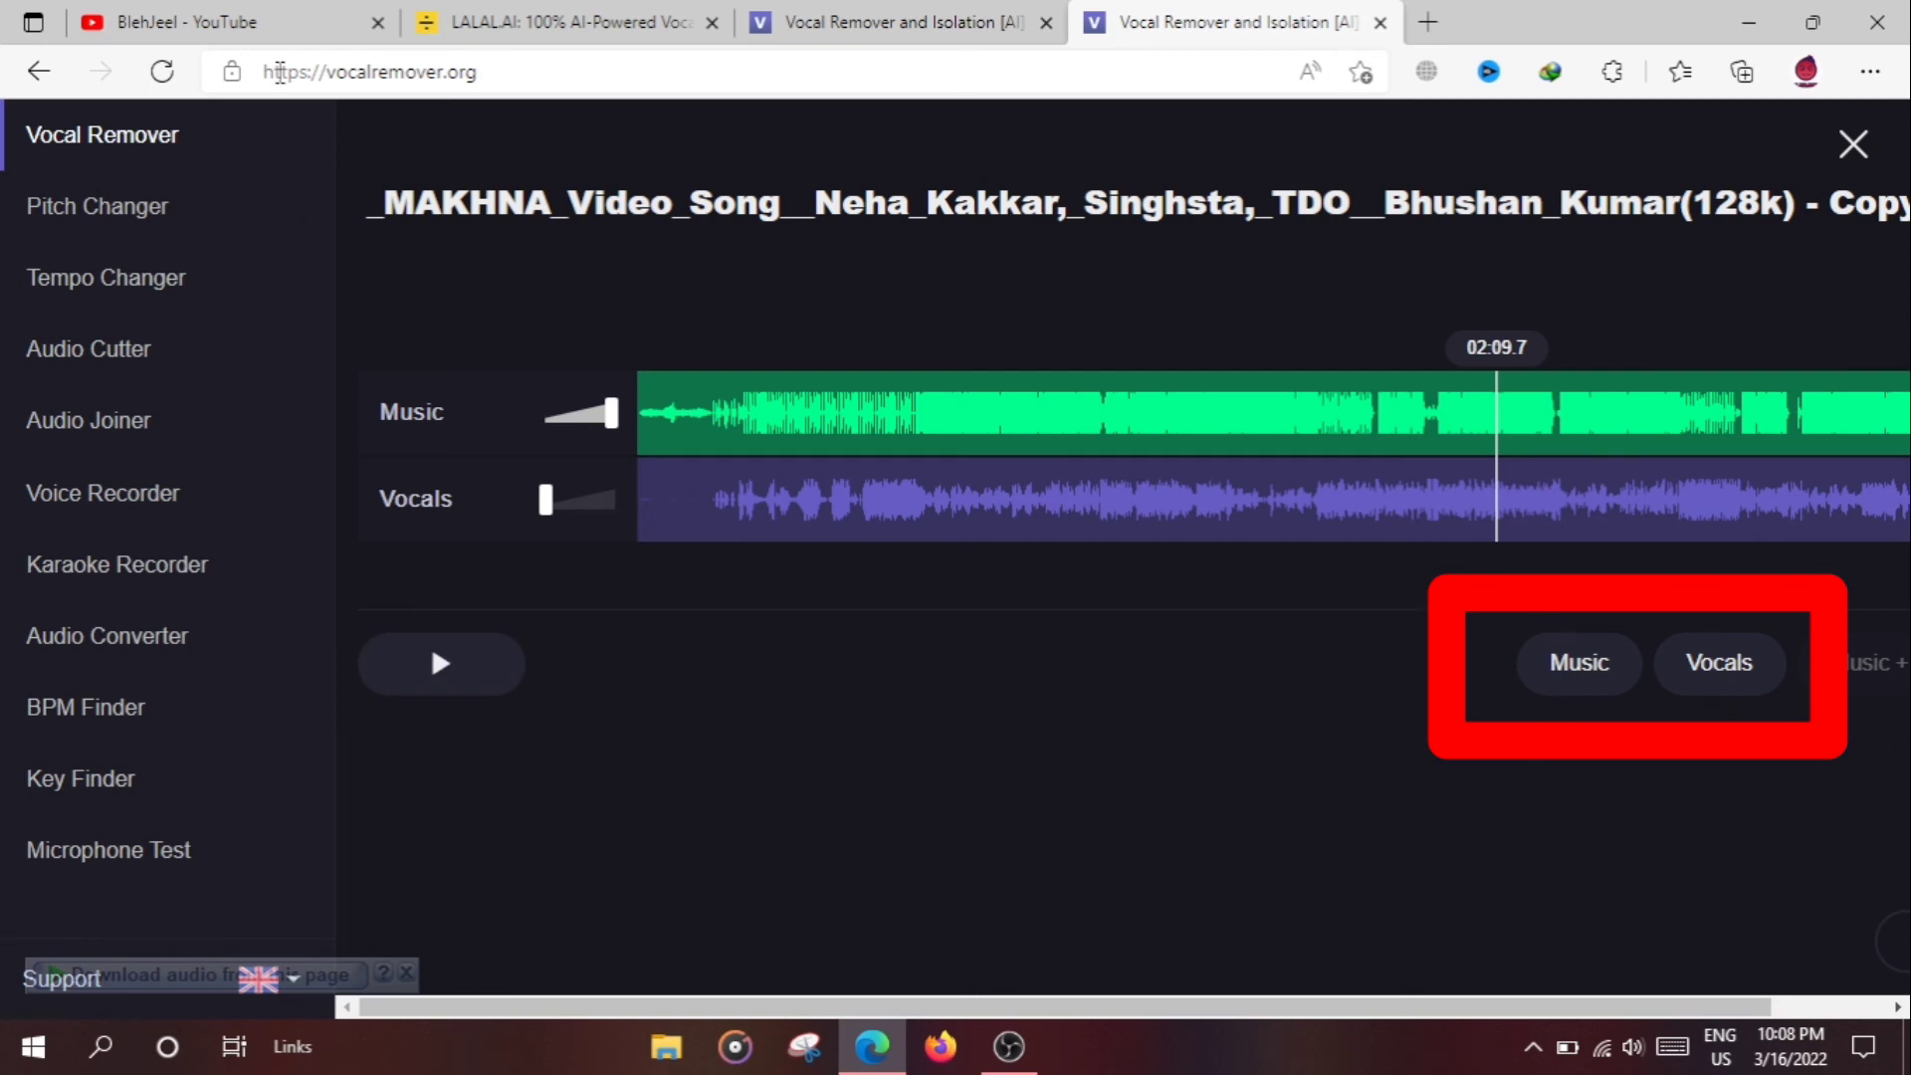
{"action": "left_click", "coordinate": [568, 22]}
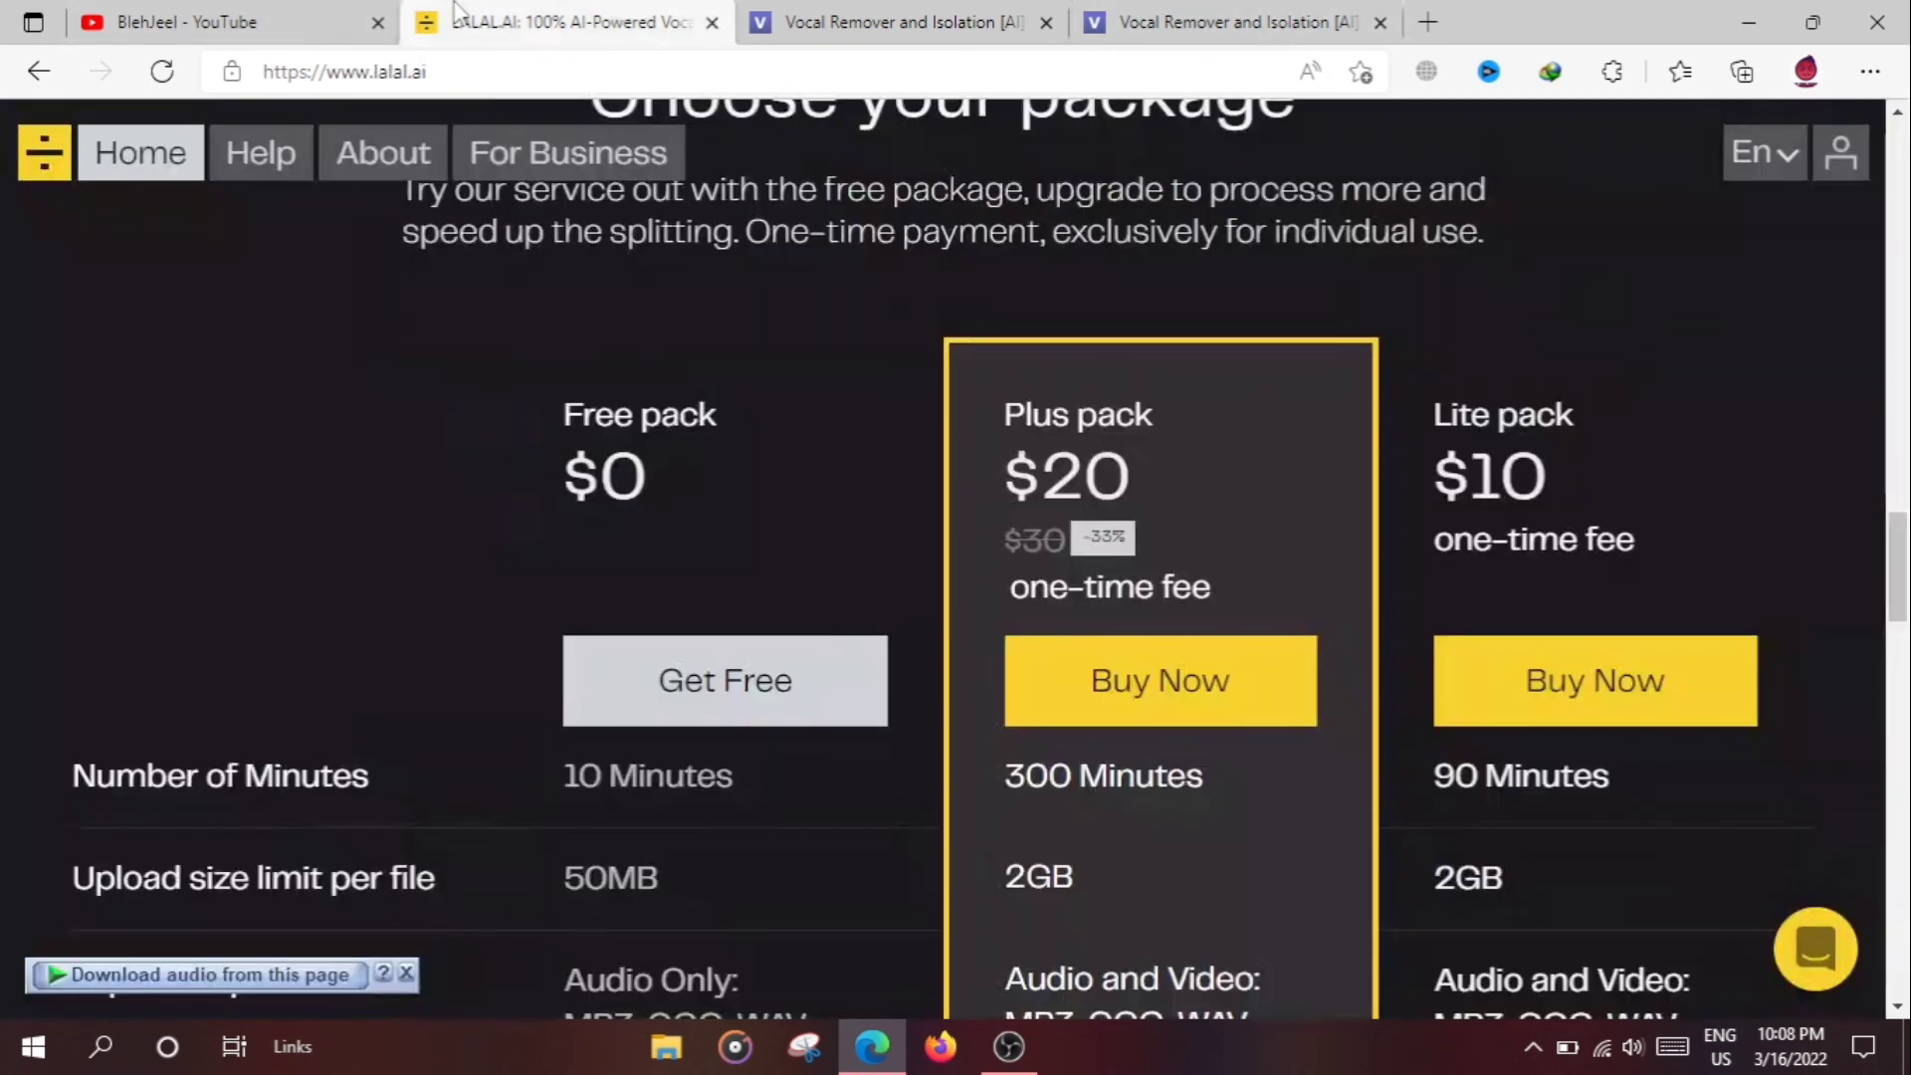
{"action": "left_click", "coordinate": [247, 21]}
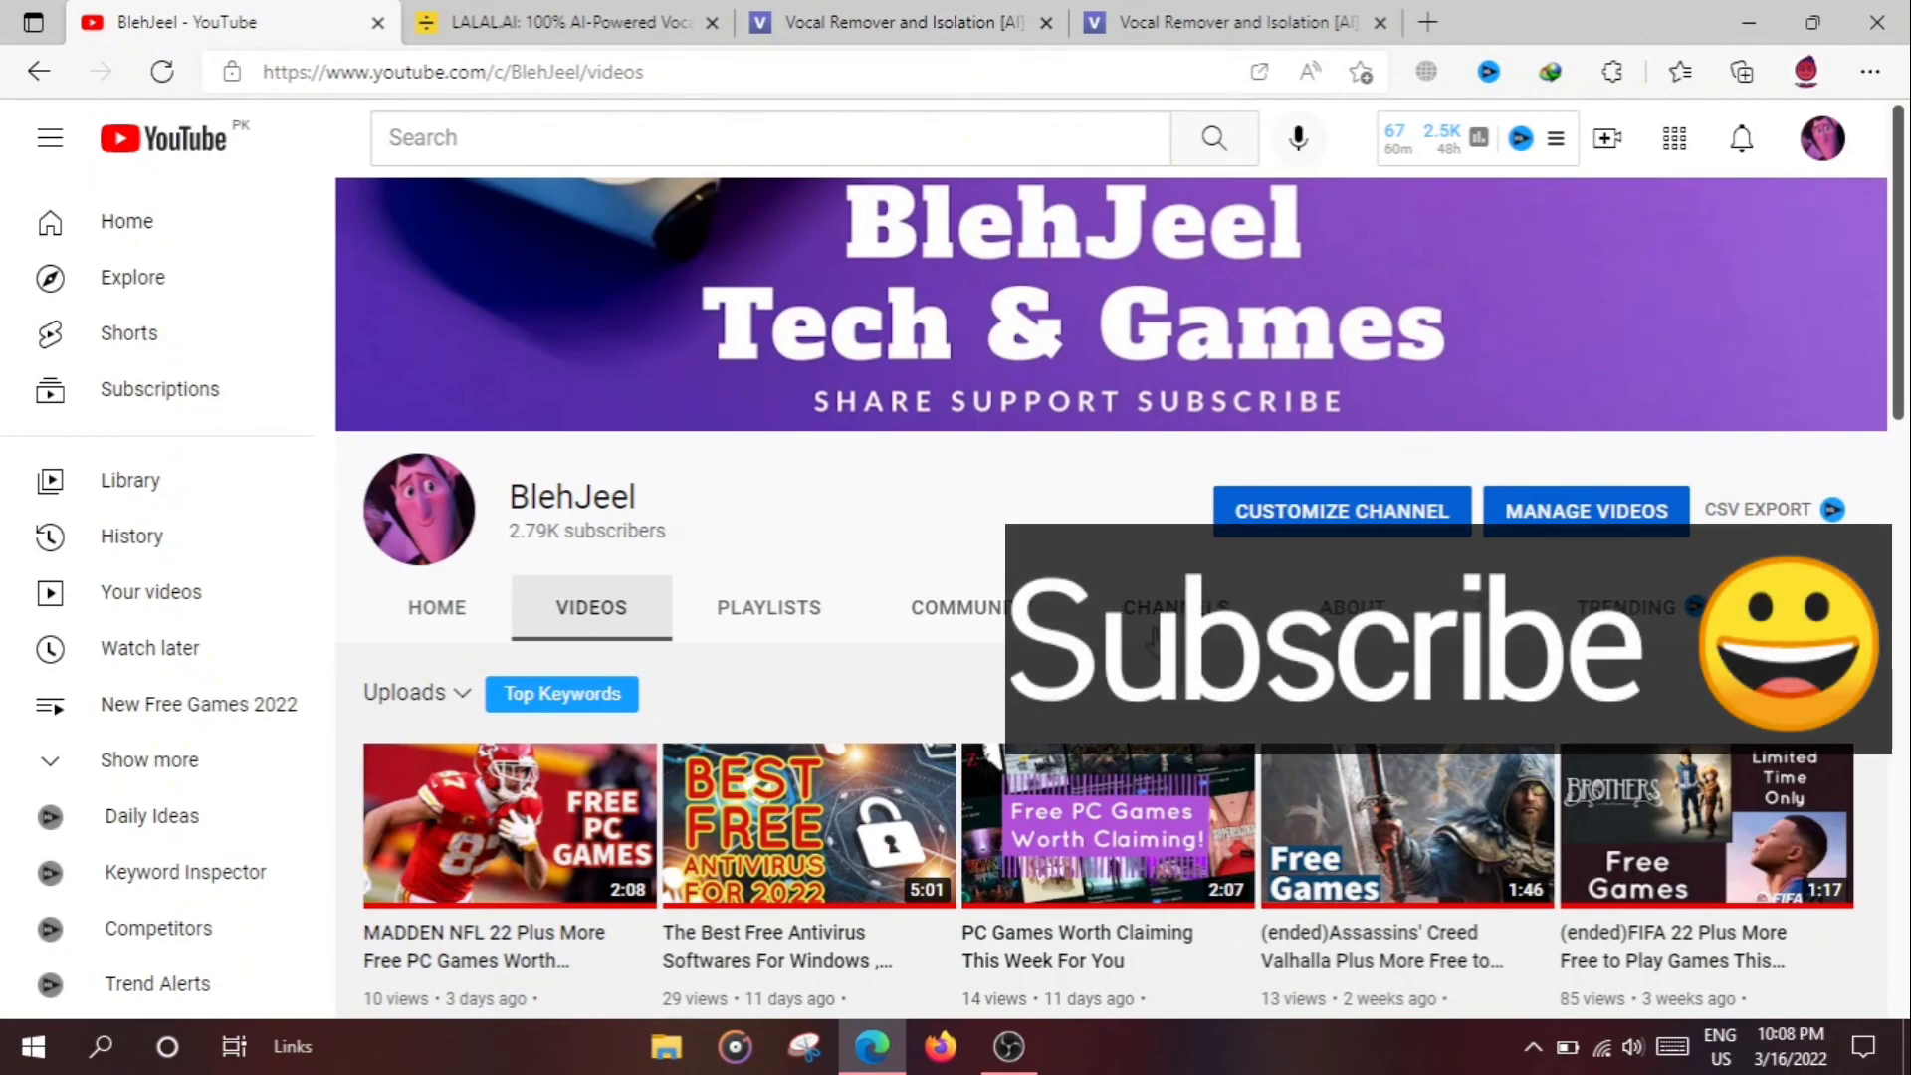
{"action": "scroll", "coordinate": [1158, 639], "scroll_direction": "down", "scroll_amount": 5}
{"action": "scroll", "coordinate": [1157, 640], "scroll_direction": "down", "scroll_amount": 5}
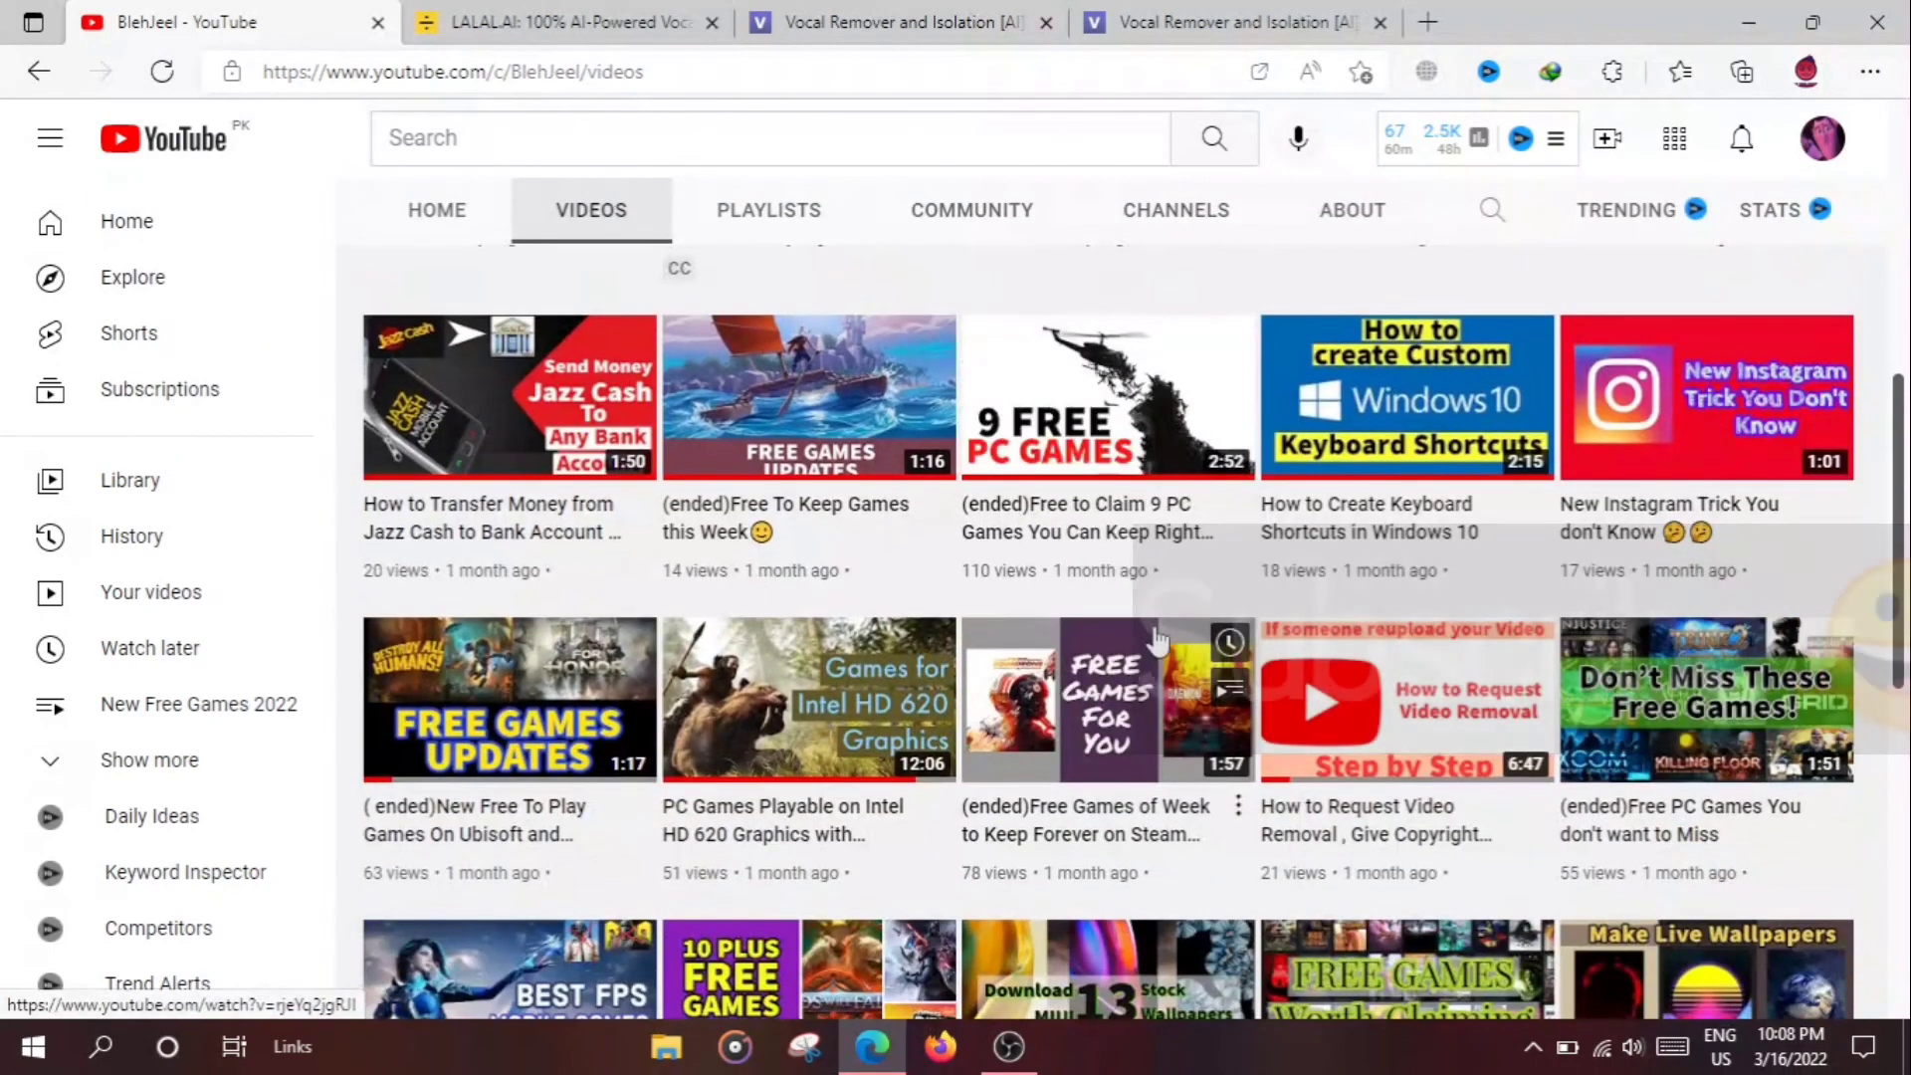
{"action": "scroll", "coordinate": [1156, 639], "scroll_direction": "down", "scroll_amount": 3}
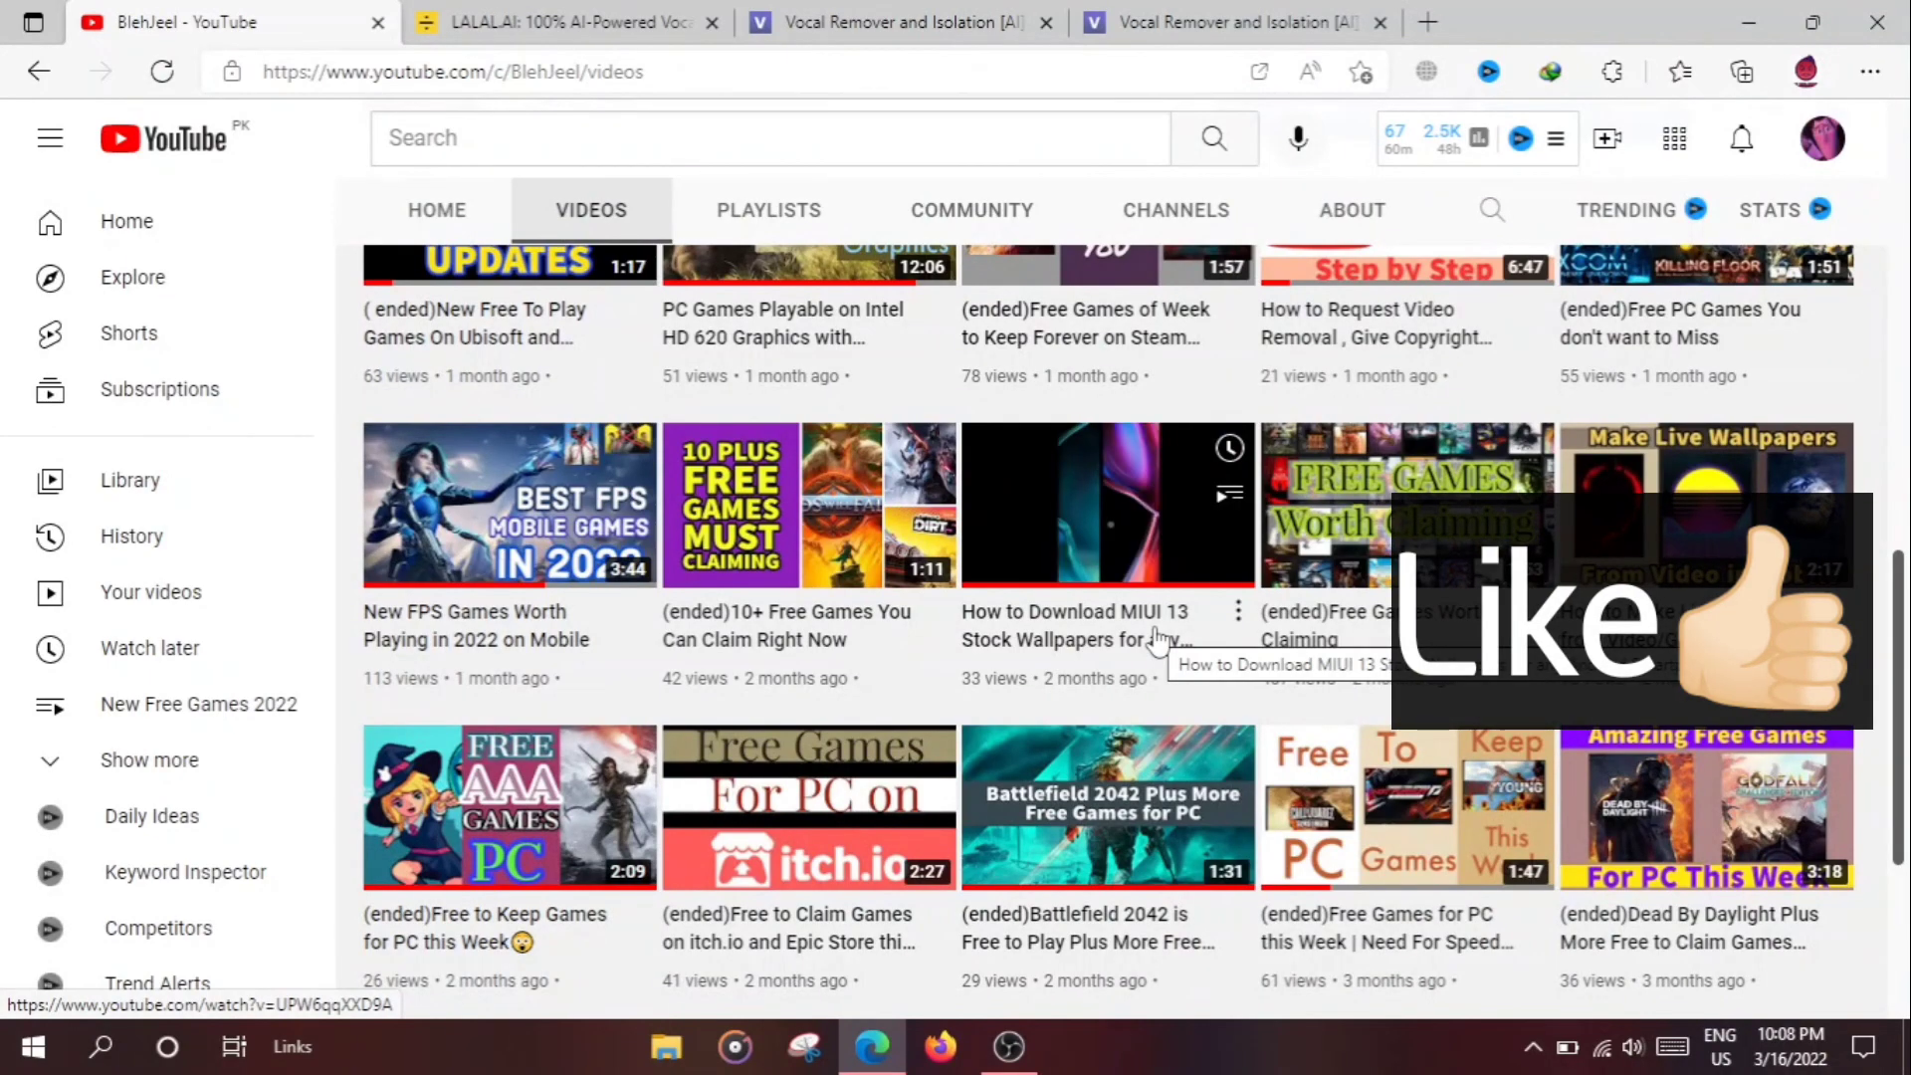
{"action": "scroll", "coordinate": [1158, 640], "scroll_direction": "down", "scroll_amount": 3}
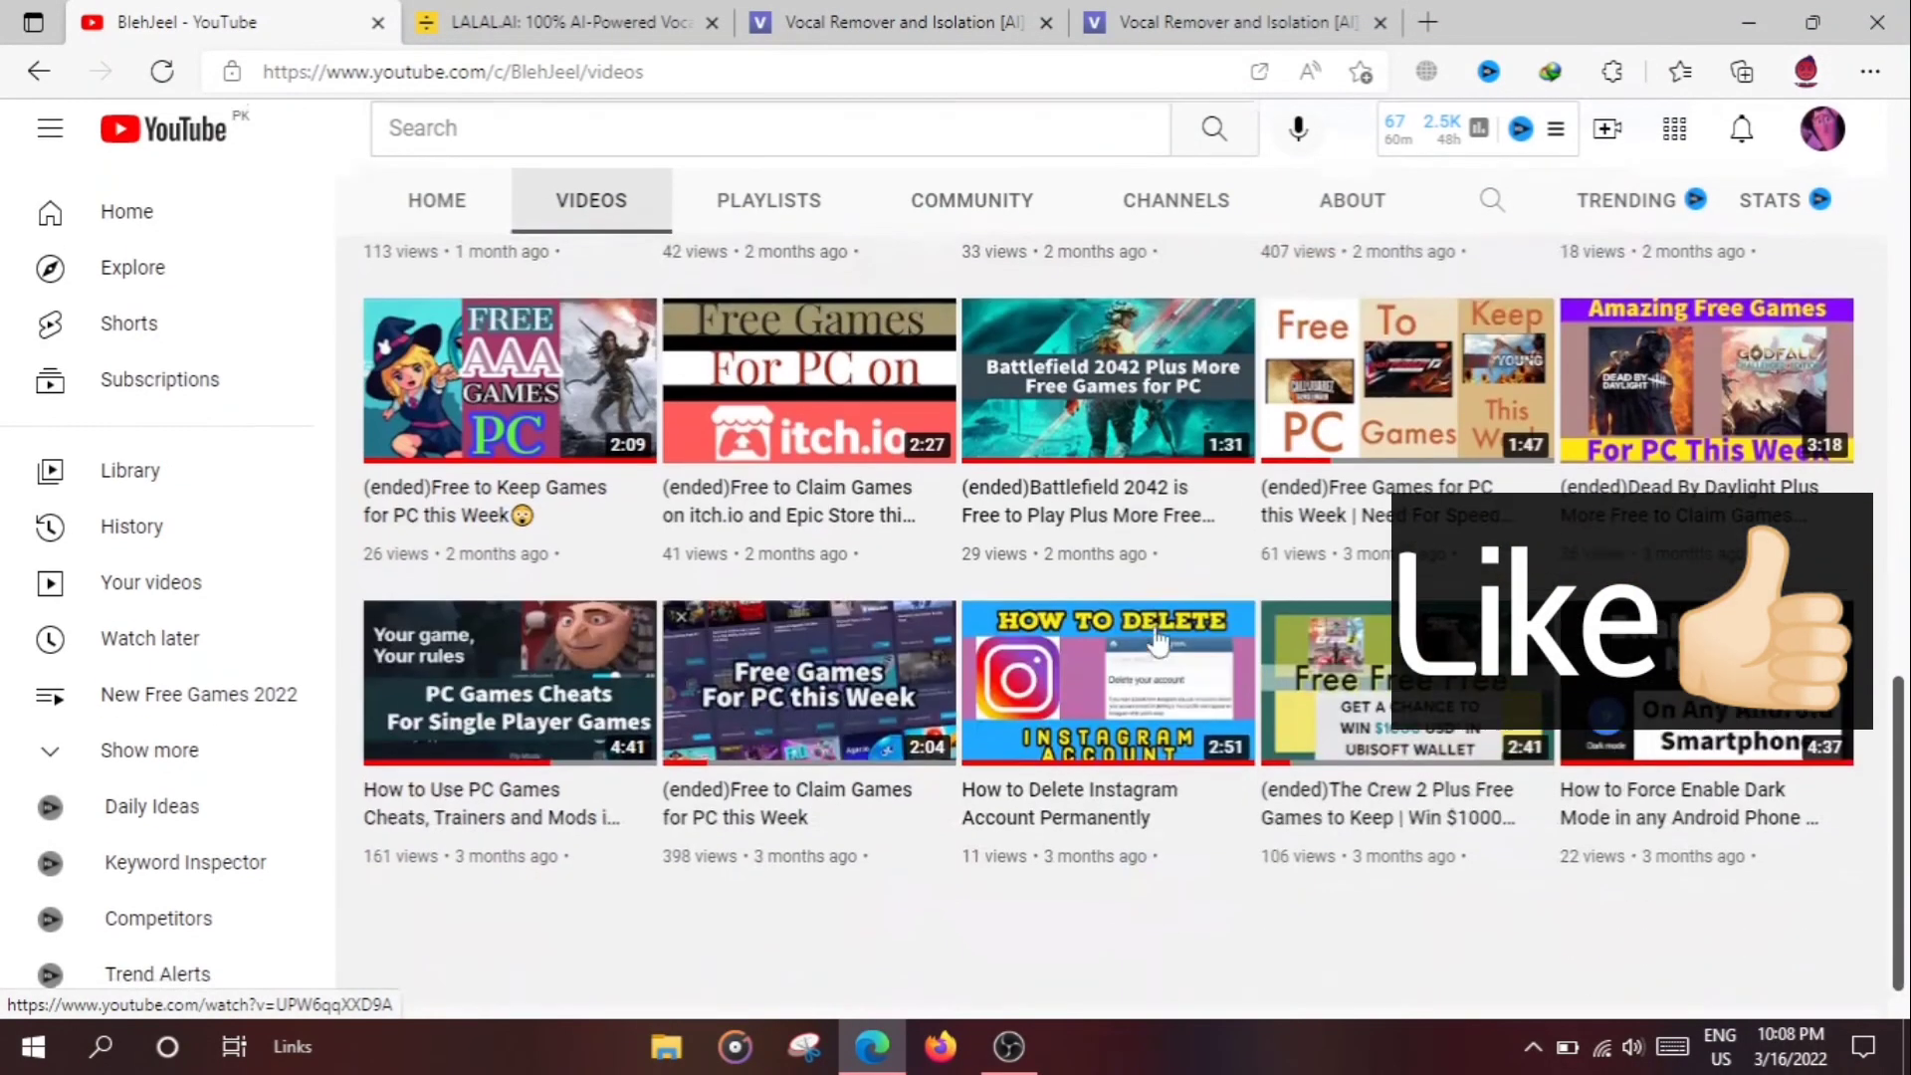
{"action": "scroll", "coordinate": [1157, 639], "scroll_direction": "up", "scroll_amount": 10}
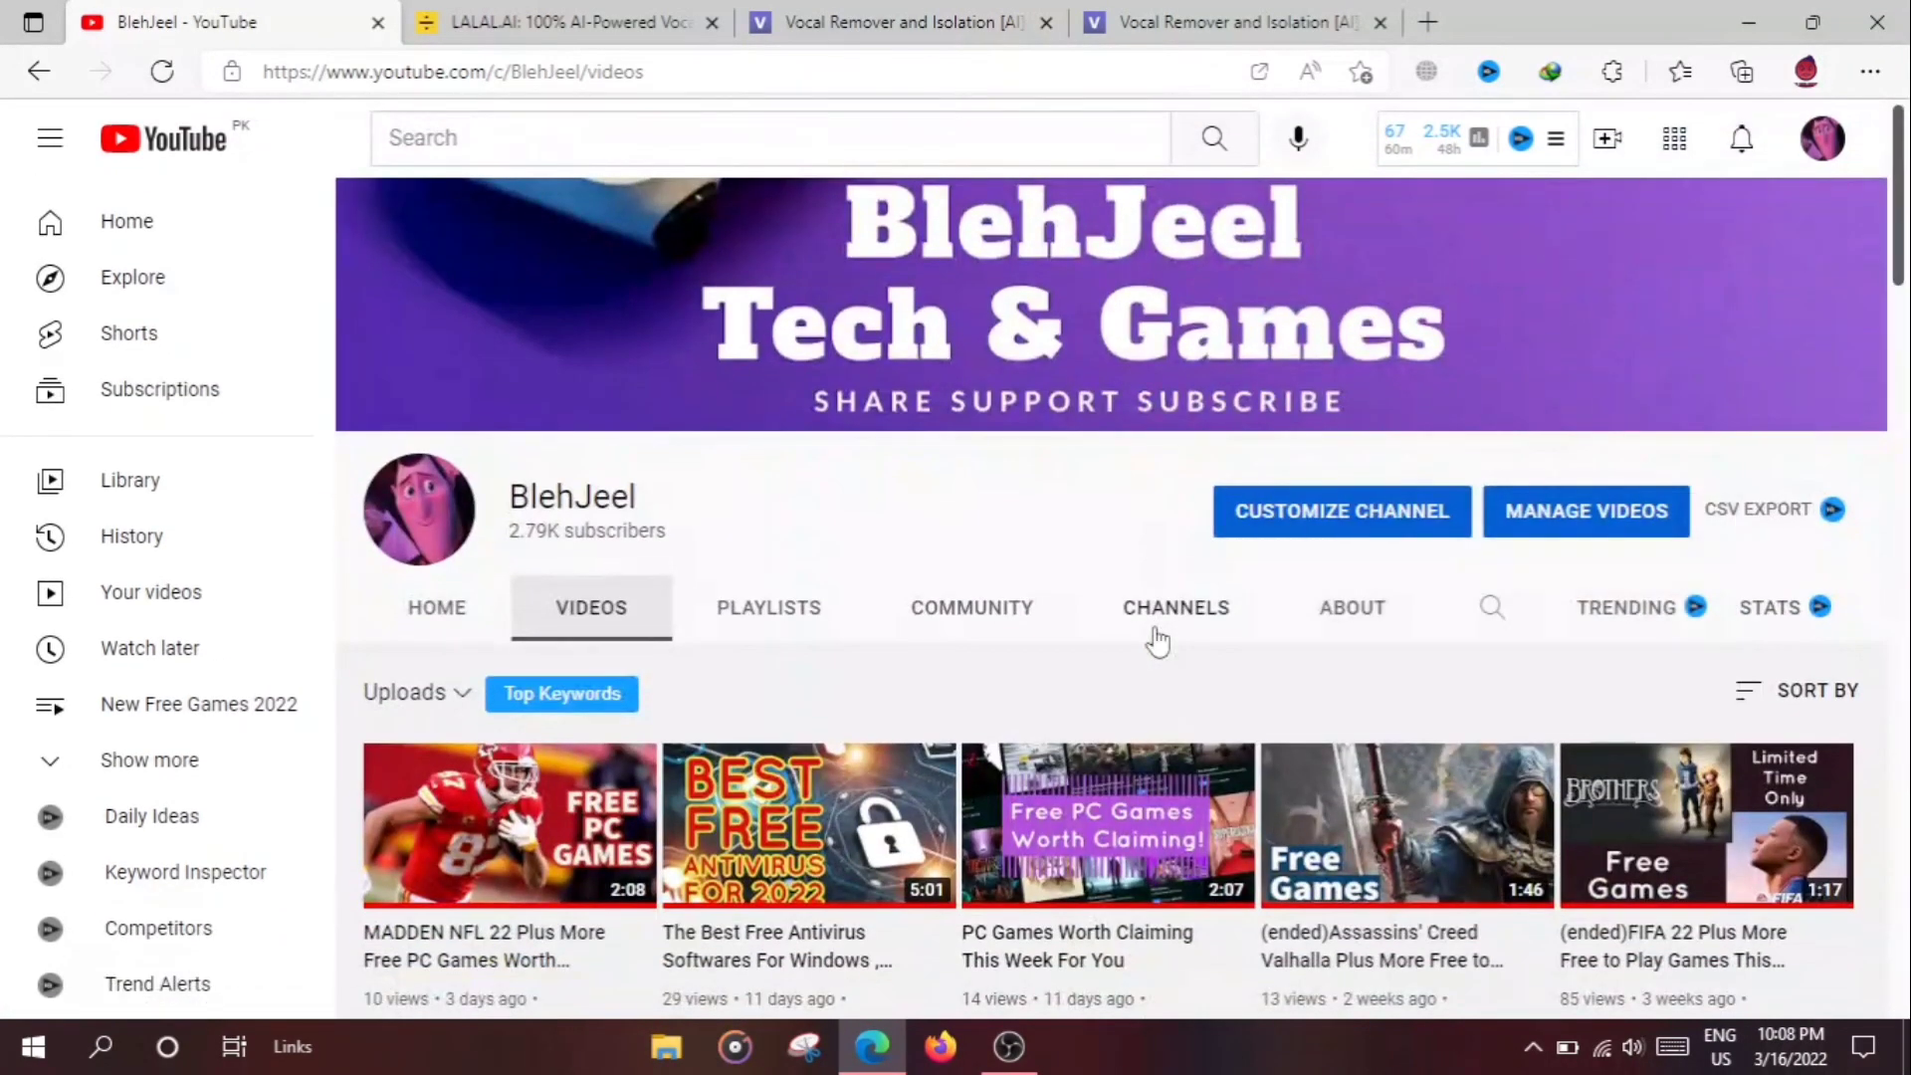